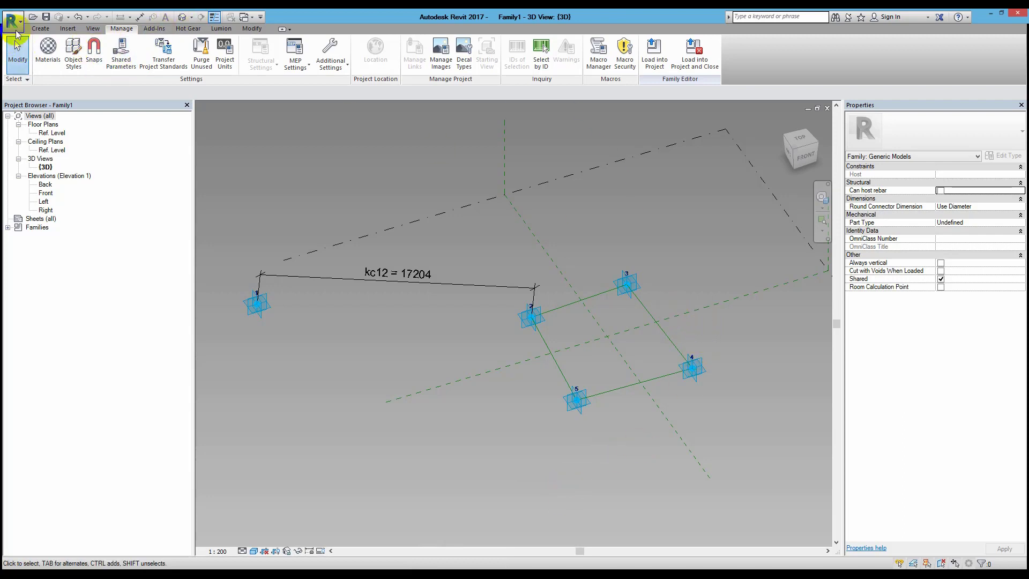
Step: Duplicate the Default material as VL 1 with a yellow shading colour
{"action": "left_click", "coordinate": [40, 28]}
{"action": "left_click", "coordinate": [120, 29]}
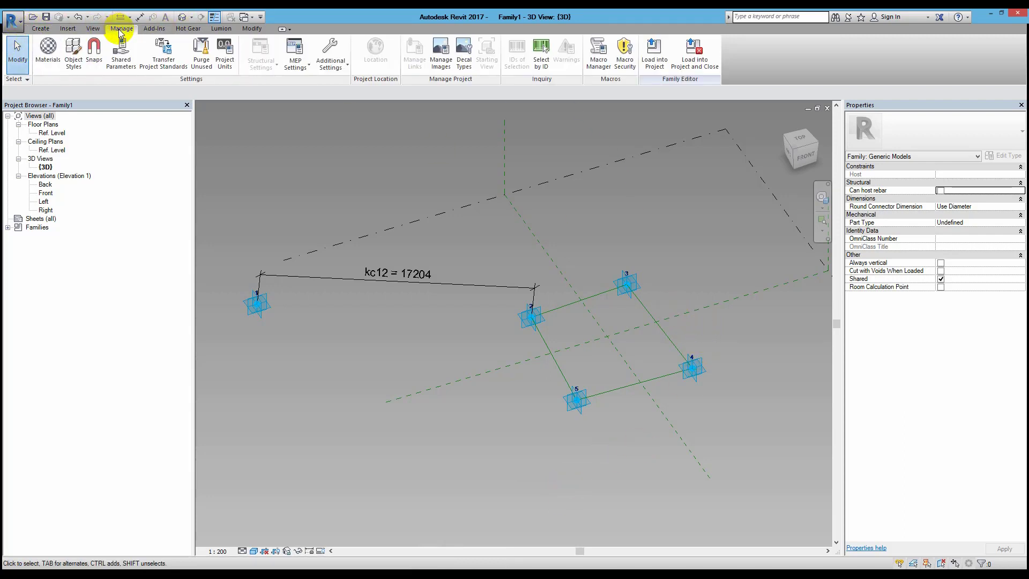
{"action": "left_click", "coordinate": [48, 56]}
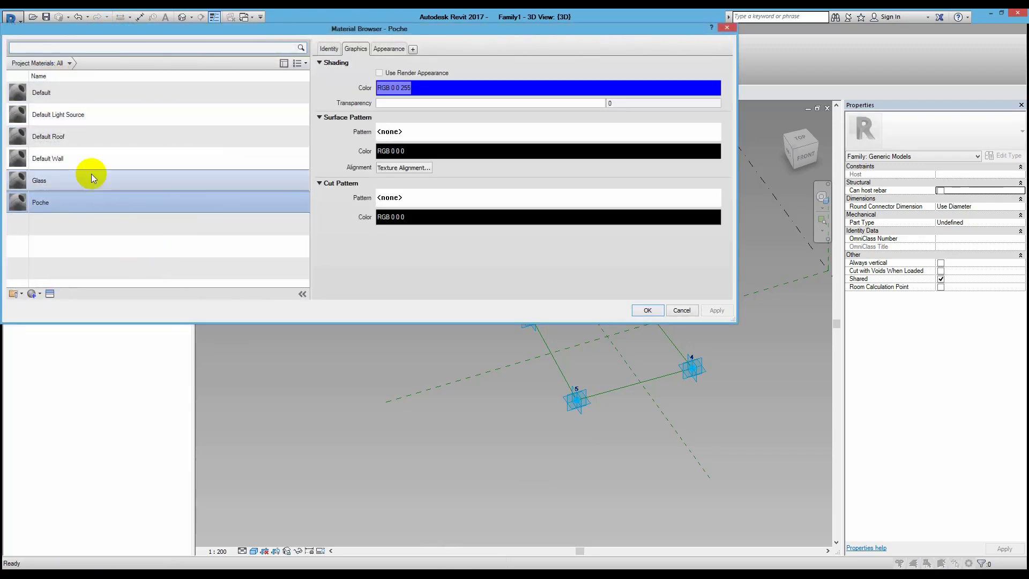
{"action": "right_click", "coordinate": [51, 91]}
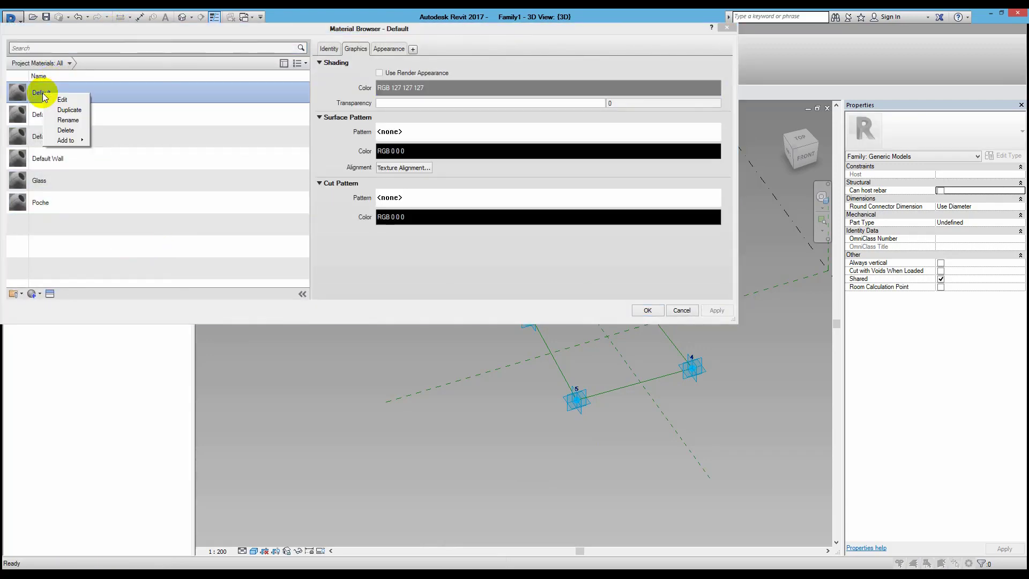
{"action": "left_click", "coordinate": [63, 111]}
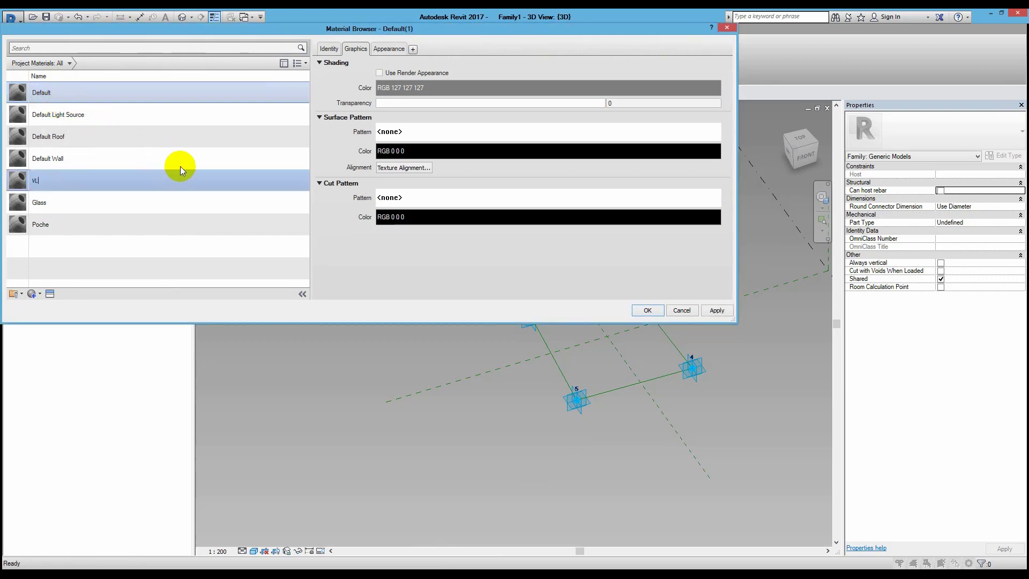
{"action": "type", "text": "L 1"}
{"action": "left_click", "coordinate": [448, 92]}
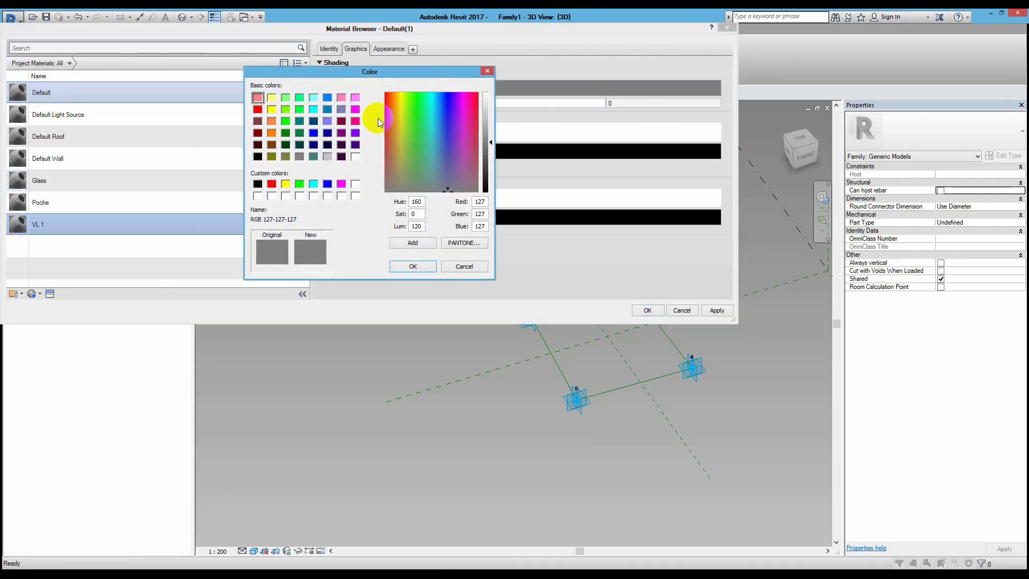
{"action": "left_click", "coordinate": [285, 184]}
{"action": "left_click", "coordinate": [399, 266]}
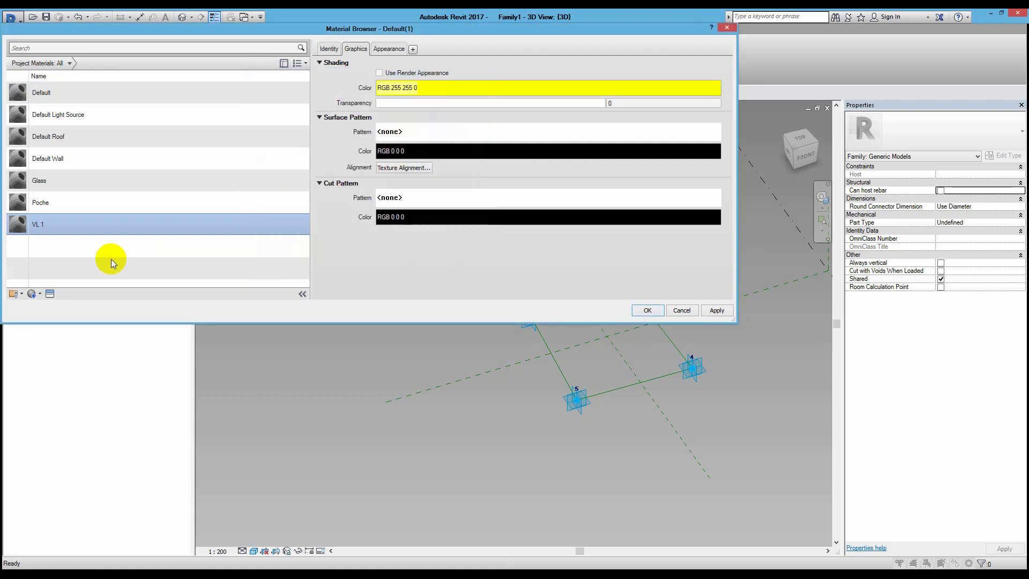
Step: Duplicate VL 1 as VL 2 with a green shading colour
{"action": "right_click", "coordinate": [72, 223]}
{"action": "left_click", "coordinate": [104, 238]}
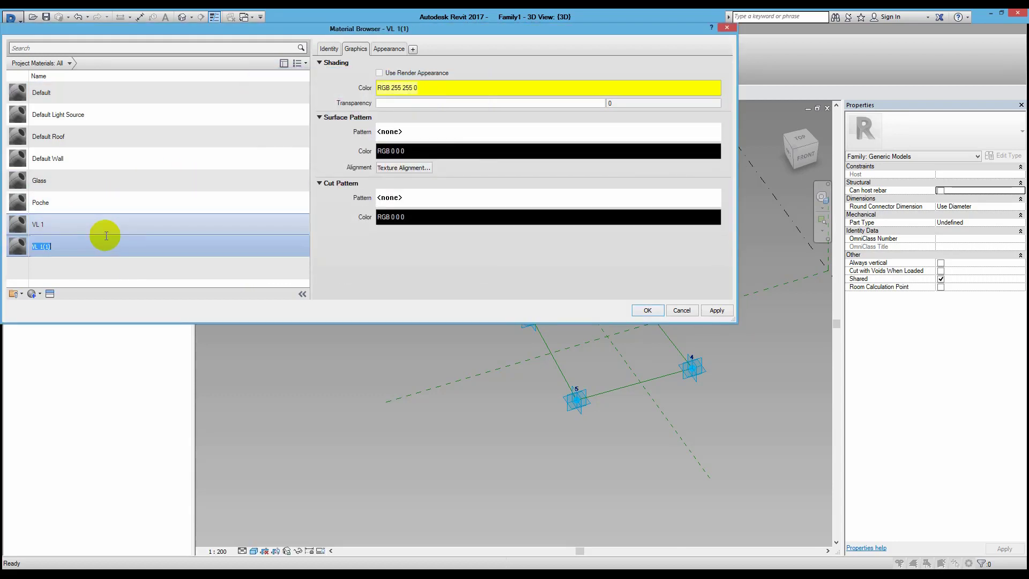
{"action": "type", "text": "VL2"}
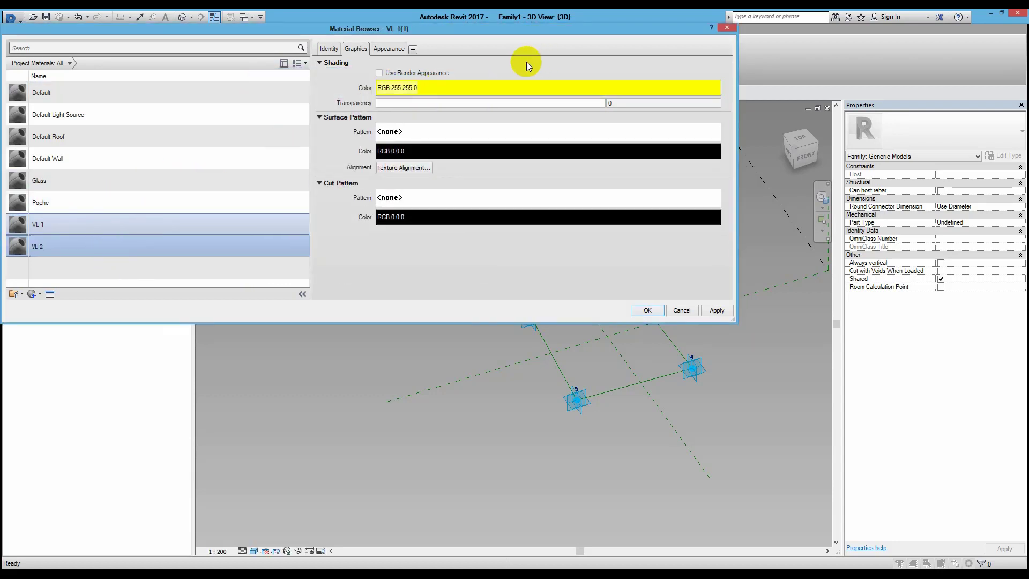
{"action": "left_click", "coordinate": [496, 87]}
{"action": "left_click", "coordinate": [299, 184]}
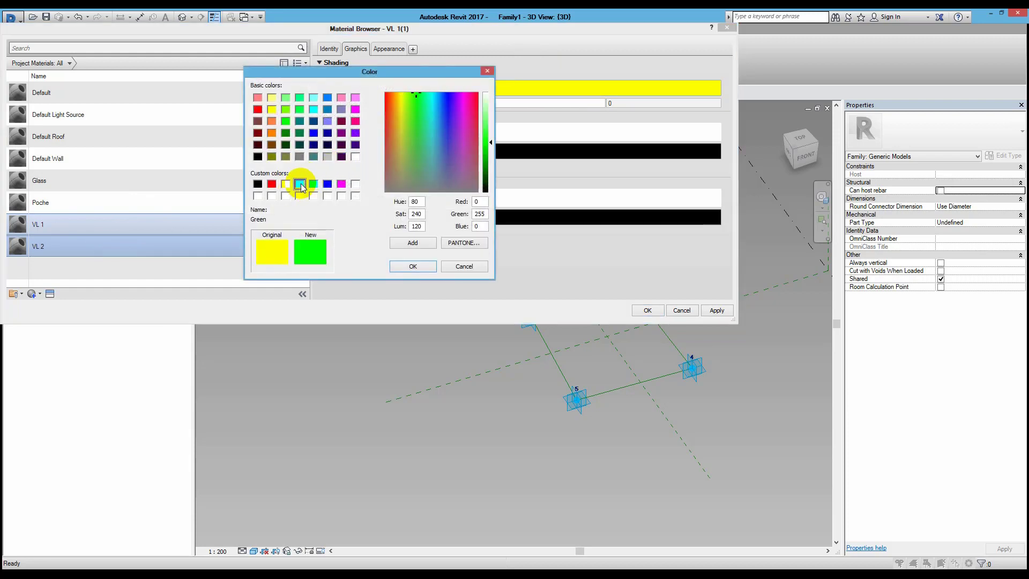
{"action": "left_click", "coordinate": [405, 265]}
Step: Duplicate VL 2 as VL 3 with cyan shading, then start a fourth duplicate
{"action": "right_click", "coordinate": [56, 248]}
{"action": "left_click", "coordinate": [80, 265]}
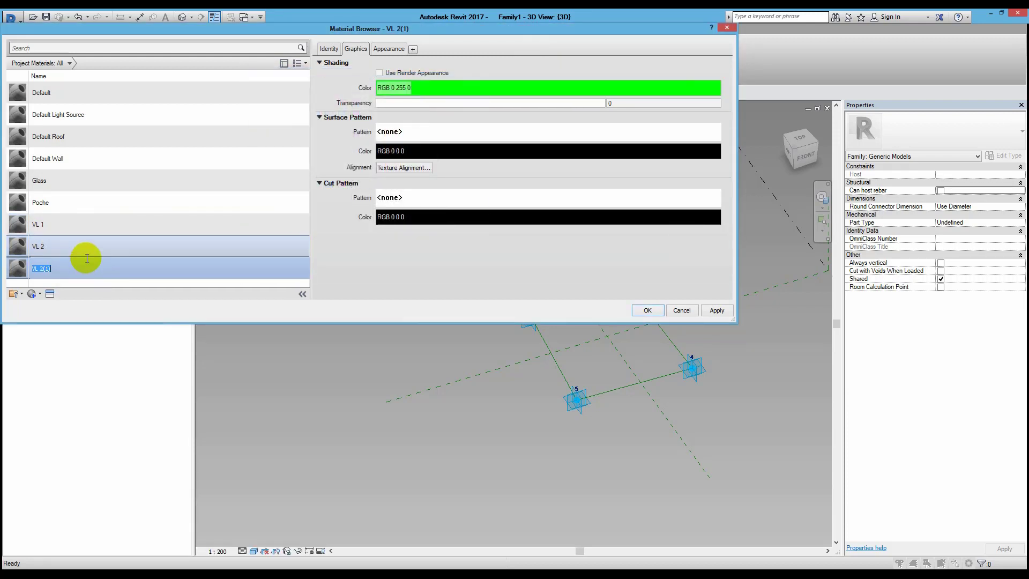
{"action": "type", "text": "VL 3"}
{"action": "left_click", "coordinate": [456, 88]}
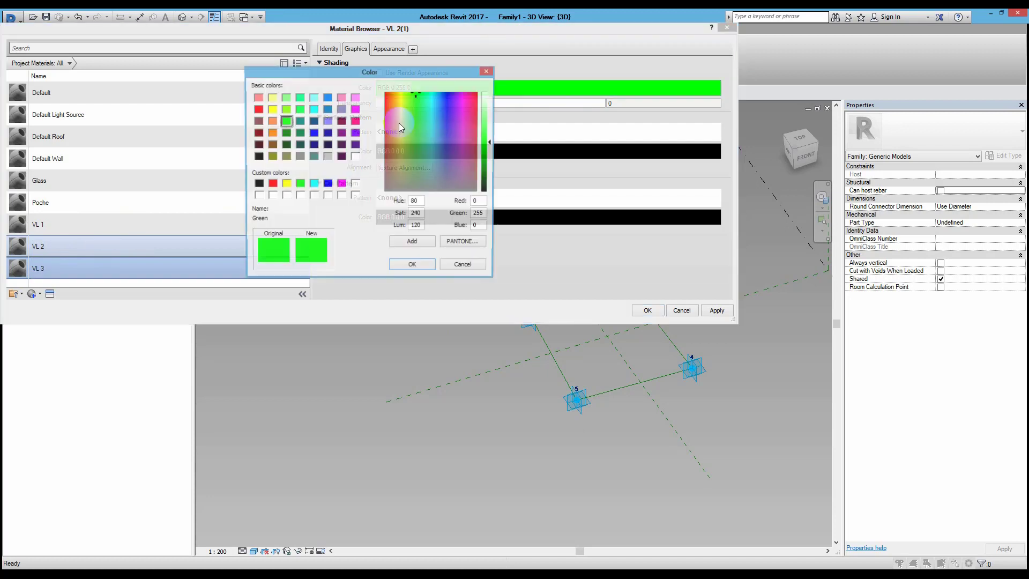
{"action": "left_click", "coordinate": [300, 184]}
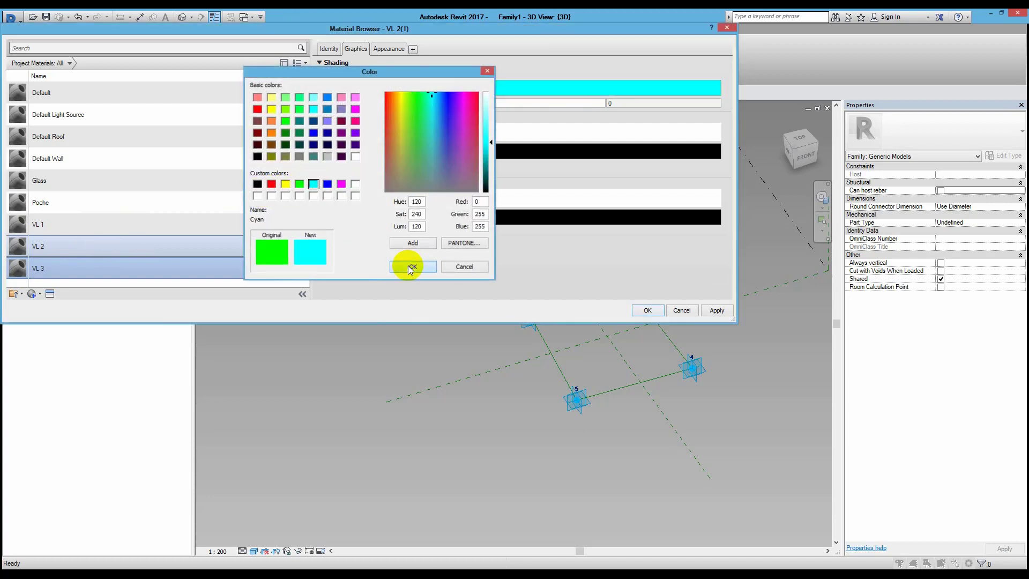
{"action": "left_click", "coordinate": [412, 266]}
{"action": "right_click", "coordinate": [68, 271]}
{"action": "left_click", "coordinate": [89, 291]}
{"action": "type", "text": "VL"}
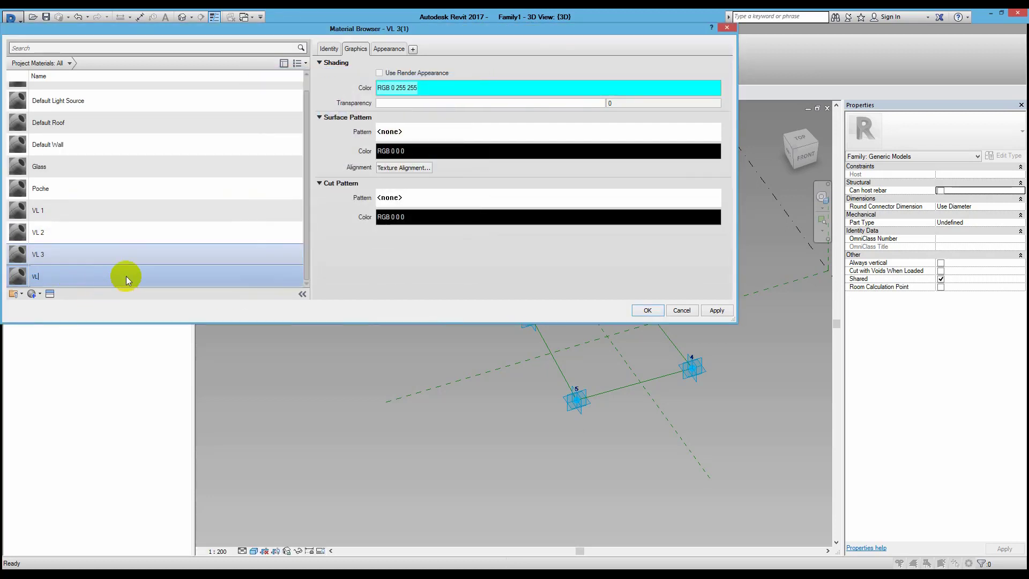
Step: Name the new material VL 4 and give it a pink shading colour
{"action": "type", "text": "4"}
{"action": "left_click", "coordinate": [469, 88]}
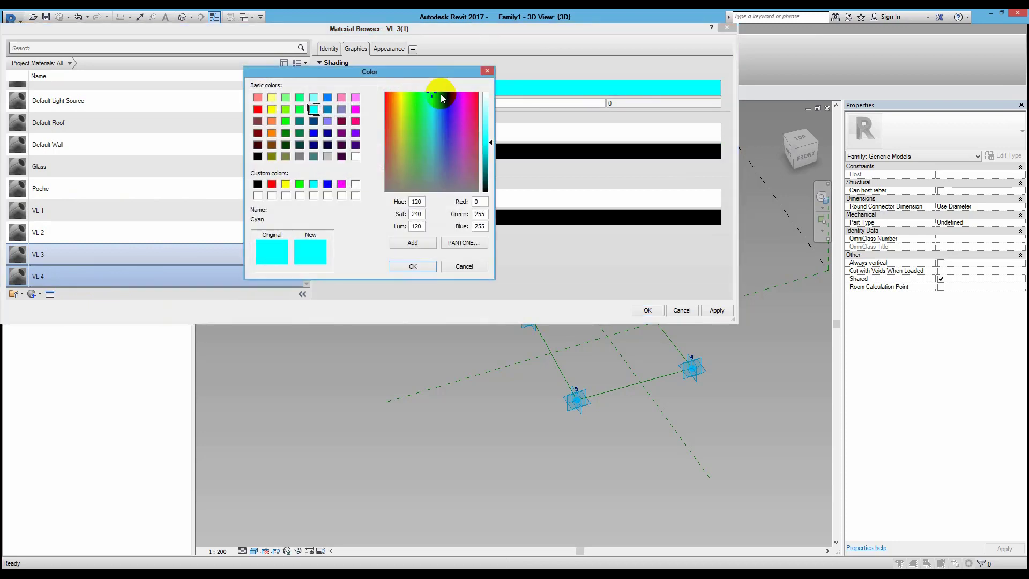
{"action": "left_click", "coordinate": [355, 120]}
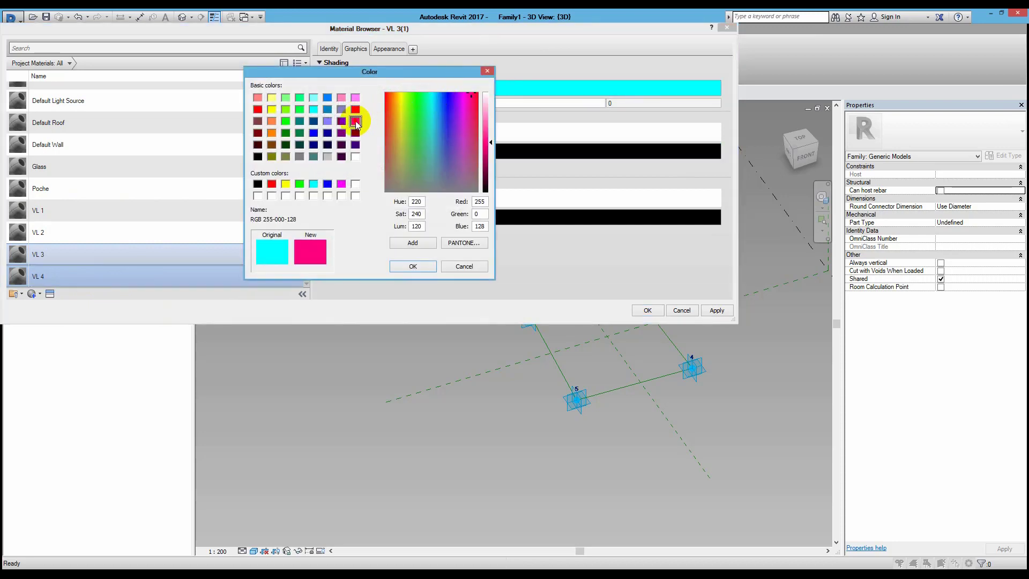
{"action": "left_click", "coordinate": [413, 267]}
Step: Duplicate VL 4 as VL 5 with an orange shading colour
{"action": "right_click", "coordinate": [47, 268]}
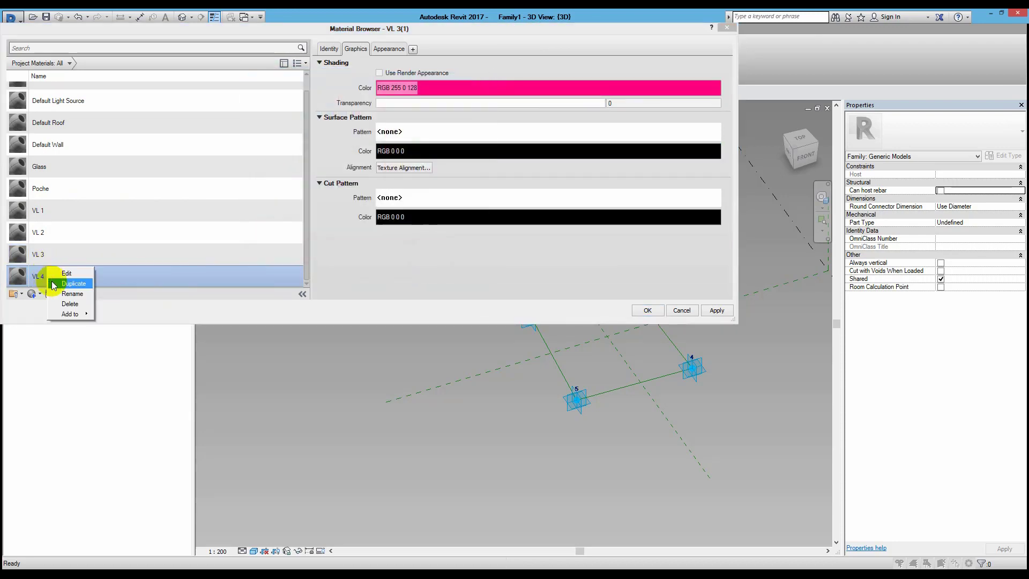
{"action": "left_click", "coordinate": [53, 284]}
{"action": "type", "text": "VL "}
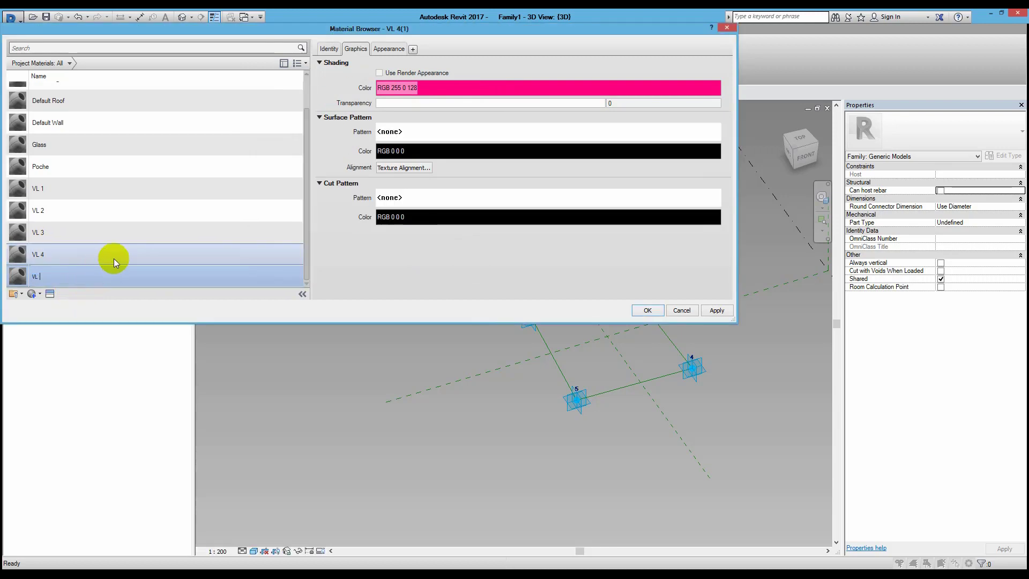
{"action": "type", "text": "5"}
{"action": "left_click", "coordinate": [448, 88]}
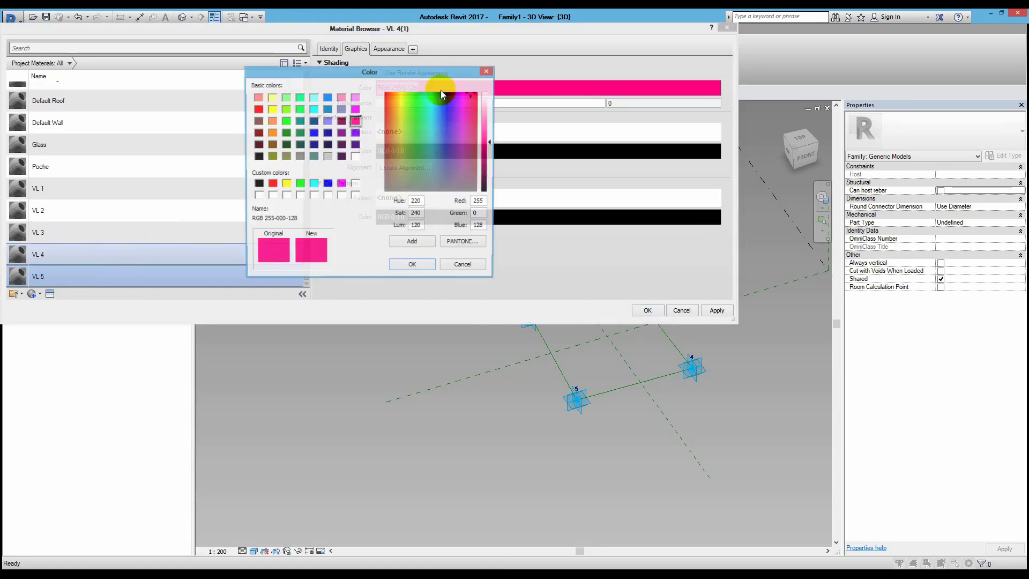
{"action": "left_click", "coordinate": [268, 133]}
{"action": "left_click", "coordinate": [413, 266]}
Step: Duplicate VL 5 as VL 6 with a red shading colour (RGB 255 0 0)
{"action": "right_click", "coordinate": [58, 274]}
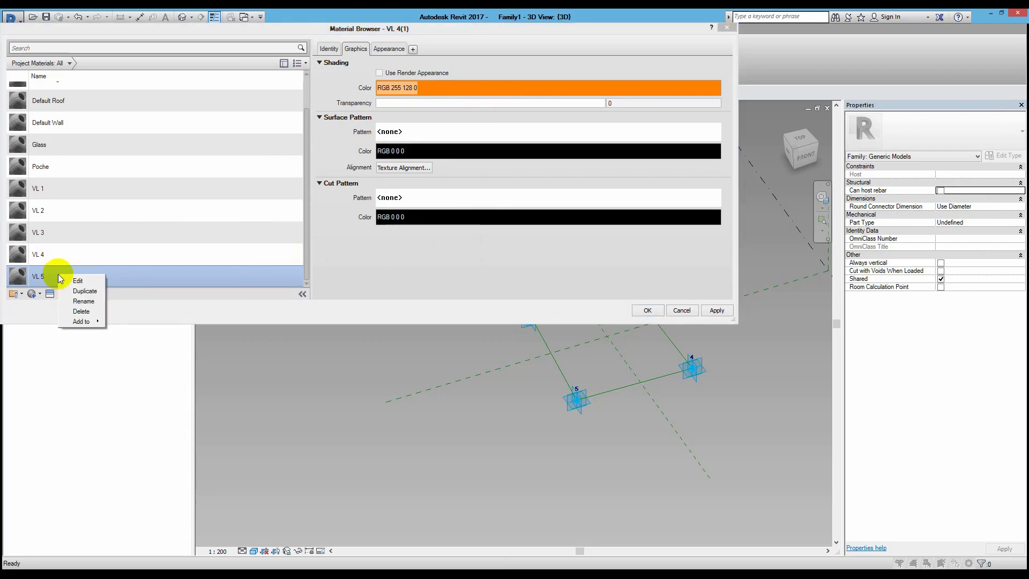
{"action": "left_click", "coordinate": [85, 291]}
{"action": "type", "text": "VL 6"}
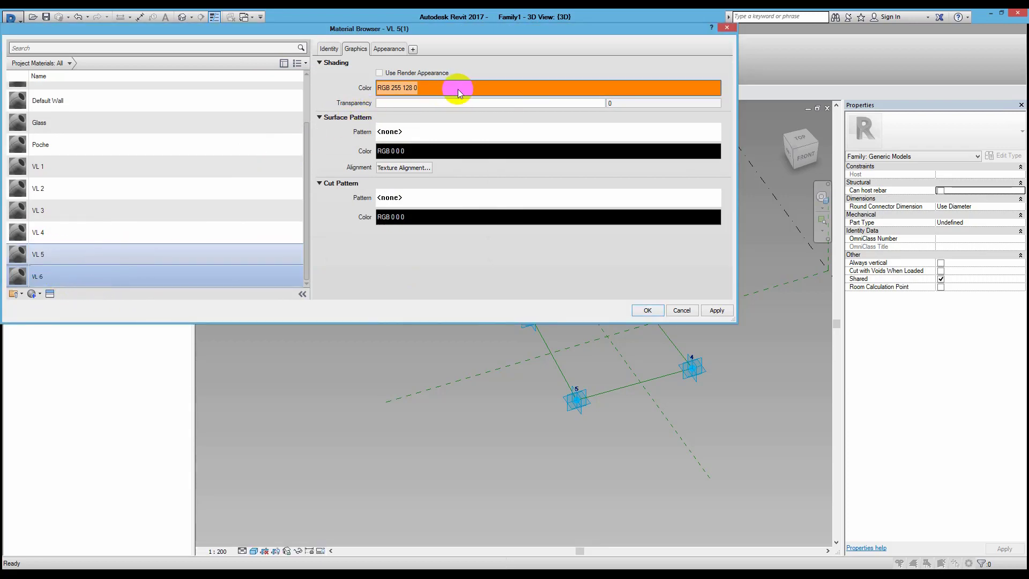
{"action": "left_click", "coordinate": [457, 88]}
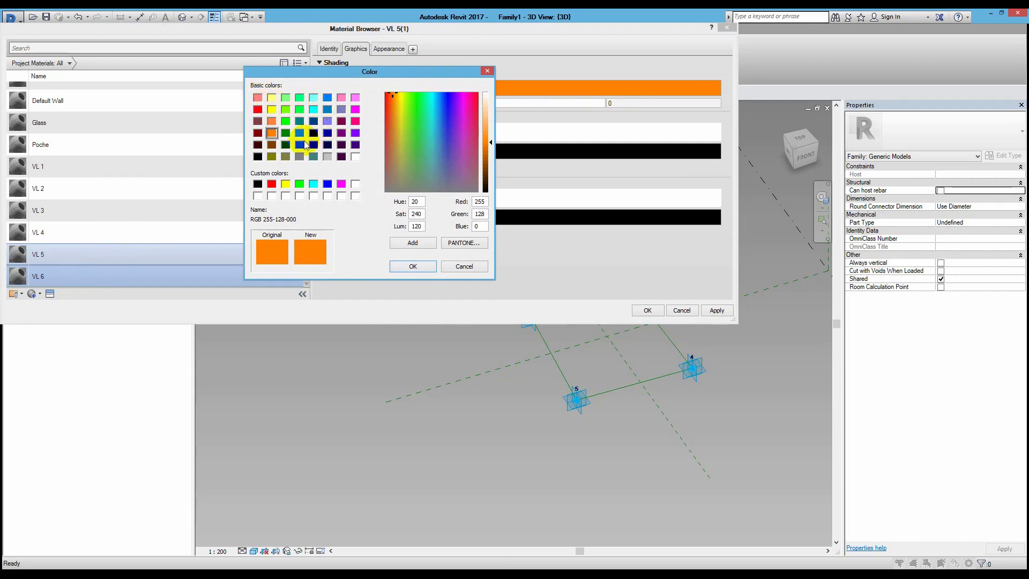
{"action": "left_click", "coordinate": [258, 109]}
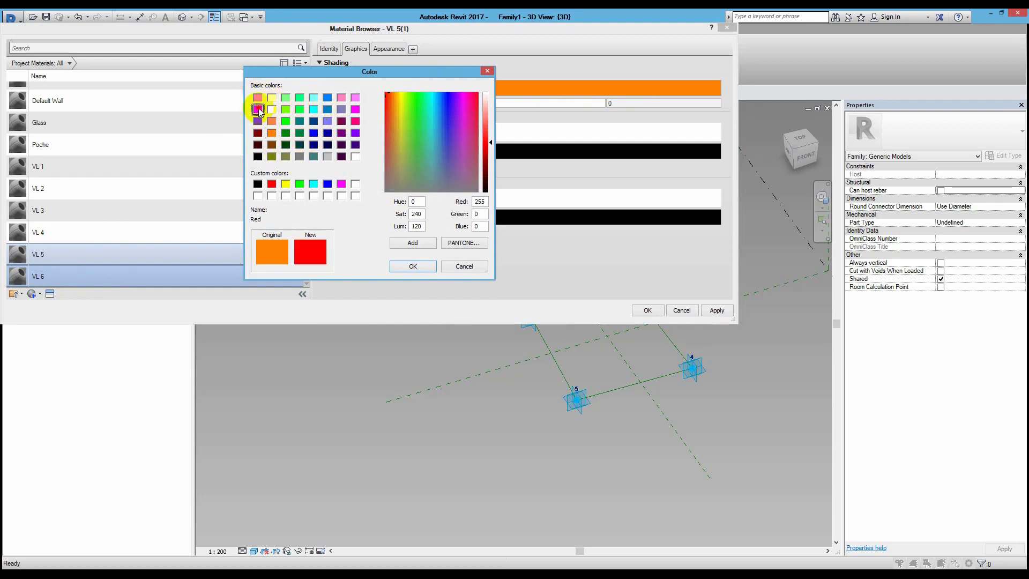
{"action": "left_click", "coordinate": [422, 262]}
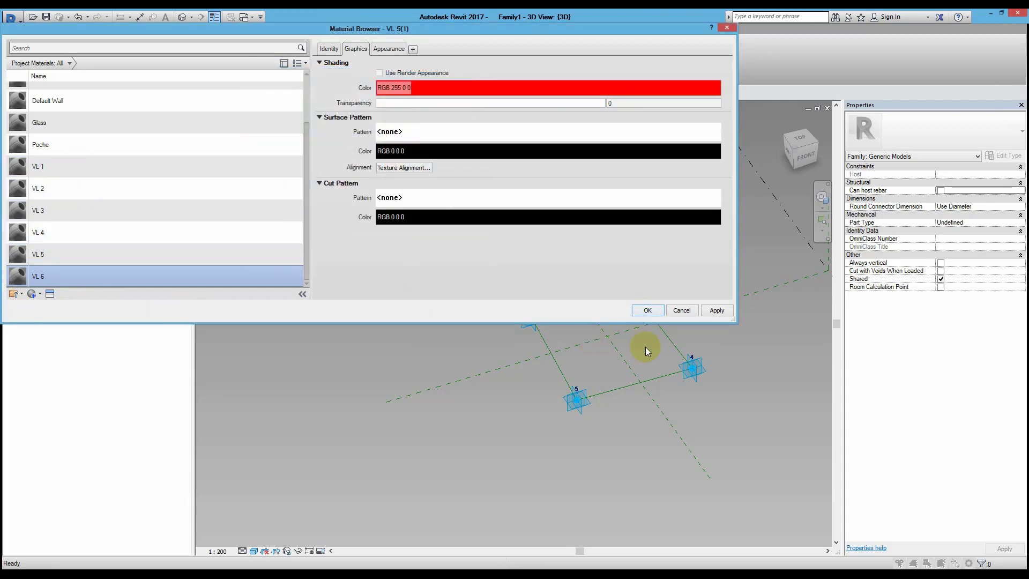
Step: Close the Material Browser and add H1 as a Yes/No instance family parameter
{"action": "left_click", "coordinate": [654, 310]}
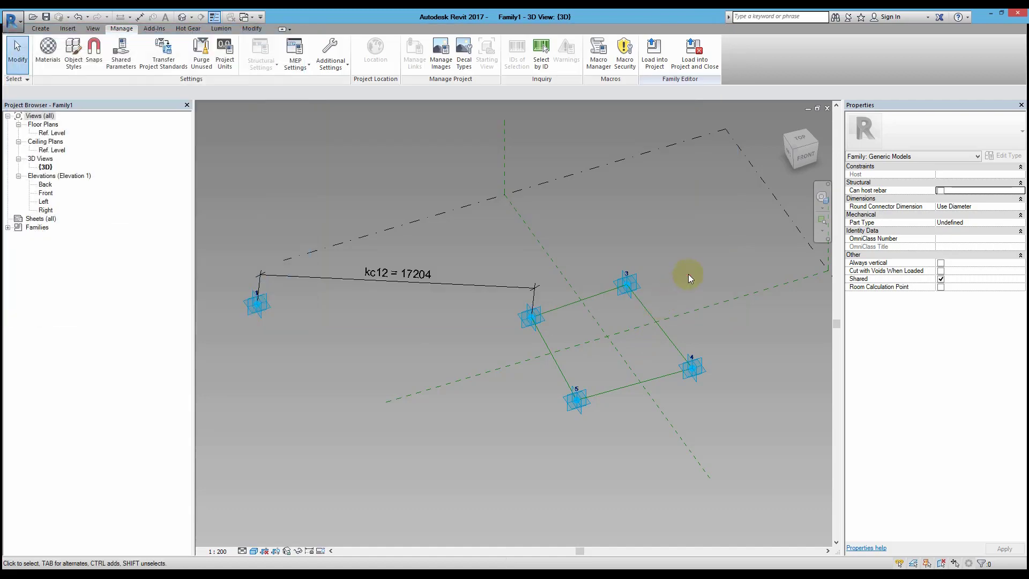
{"action": "left_click", "coordinate": [41, 28]}
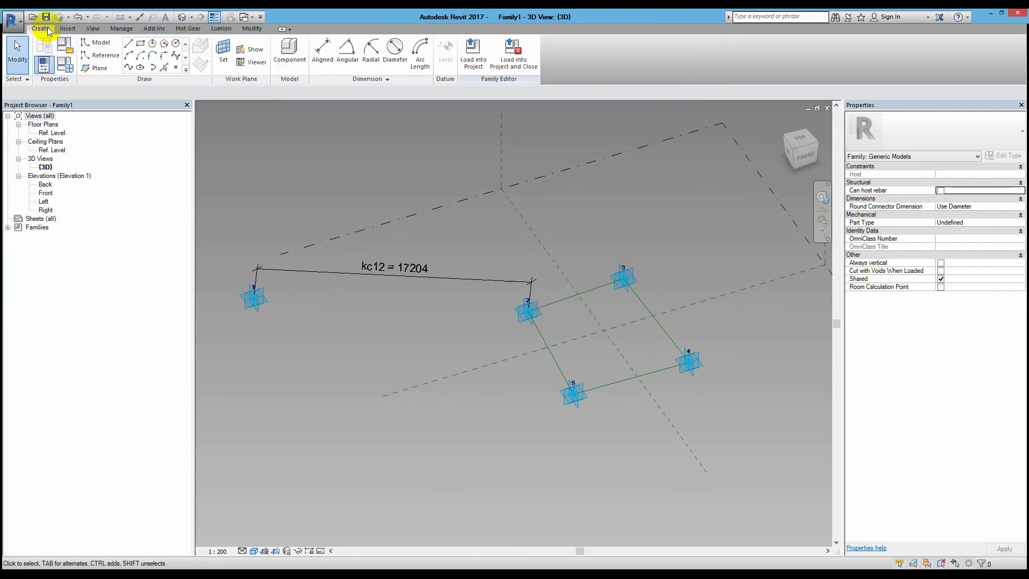
{"action": "left_click", "coordinate": [65, 64]}
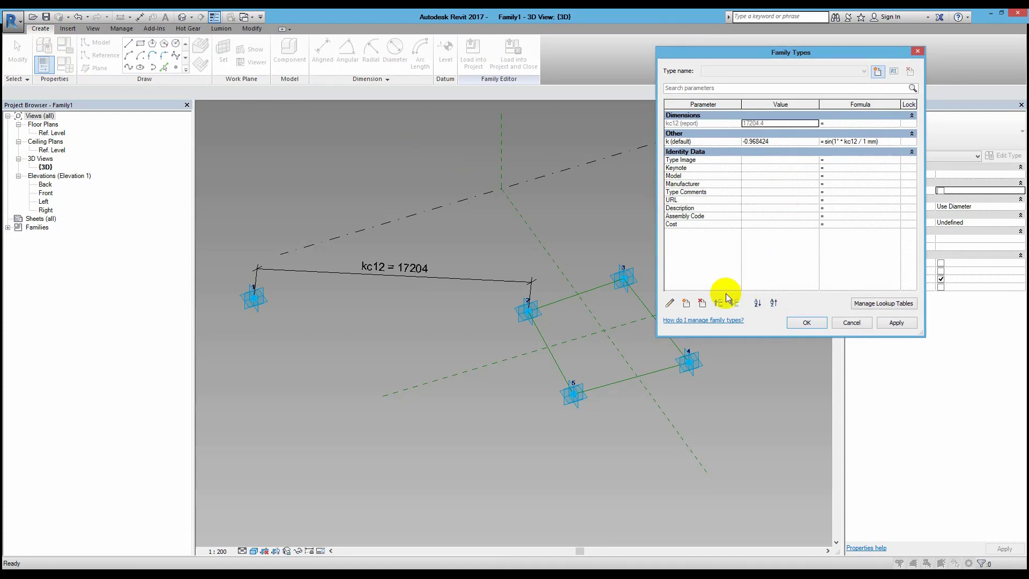
{"action": "left_click", "coordinate": [686, 303]}
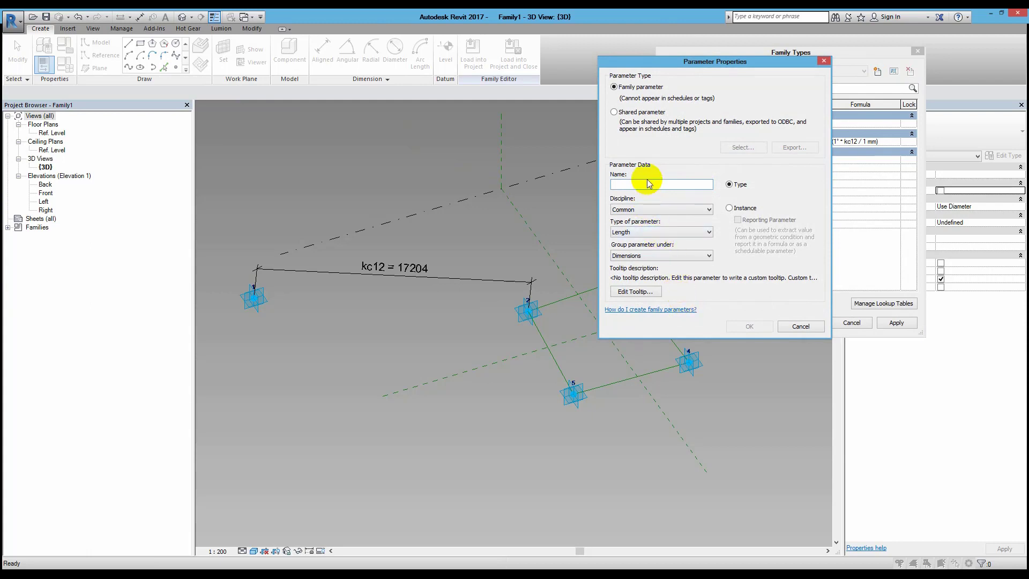
{"action": "type", "text": "H1"}
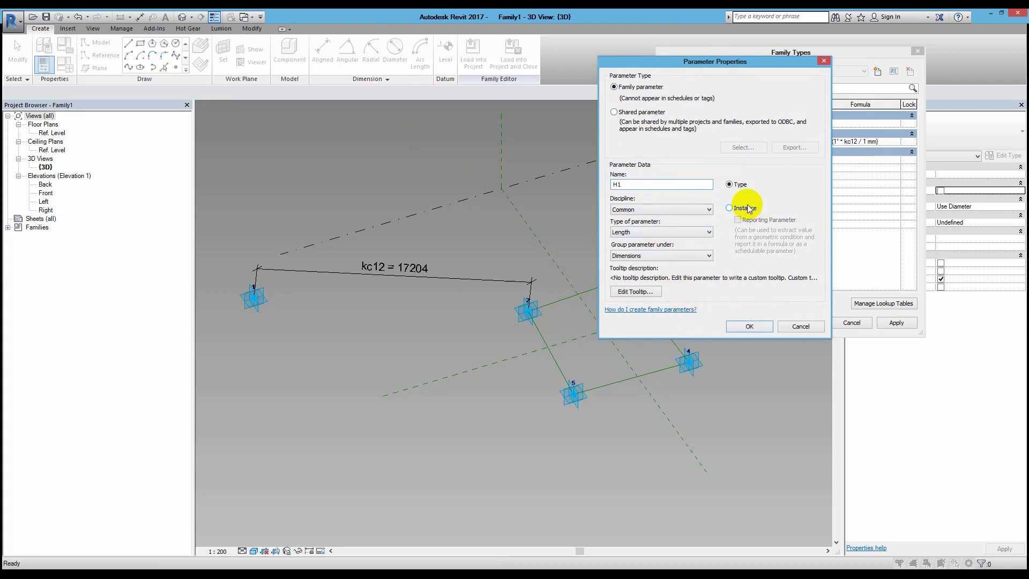
{"action": "left_click", "coordinate": [729, 208]}
{"action": "left_click", "coordinate": [707, 232]}
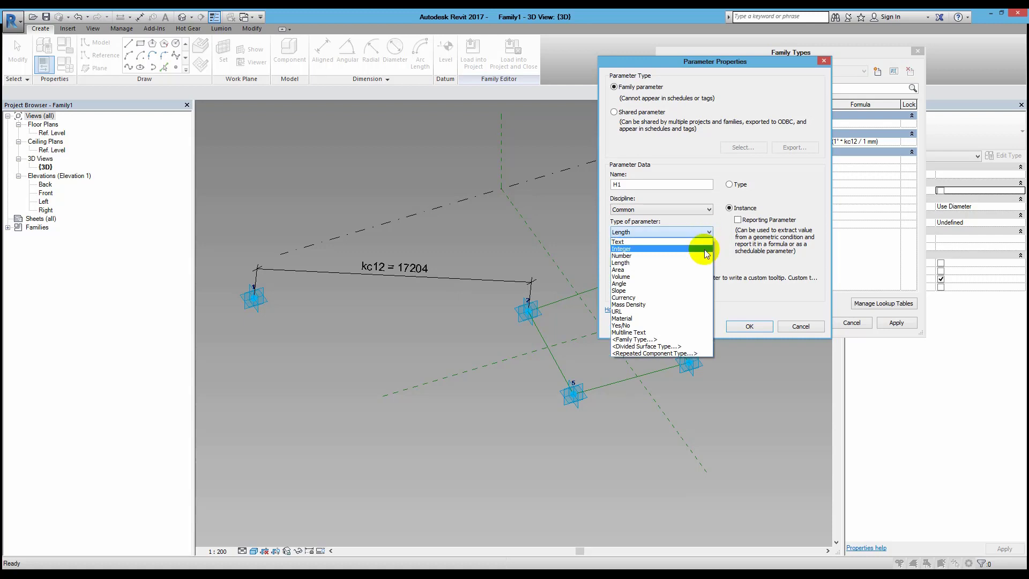
{"action": "left_click", "coordinate": [658, 326]}
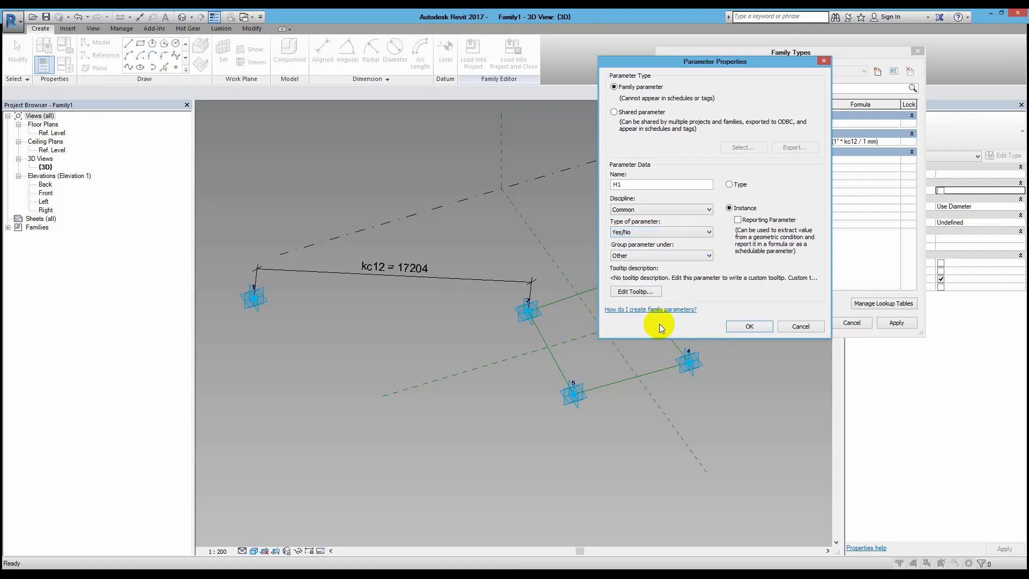
{"action": "left_click", "coordinate": [746, 326]}
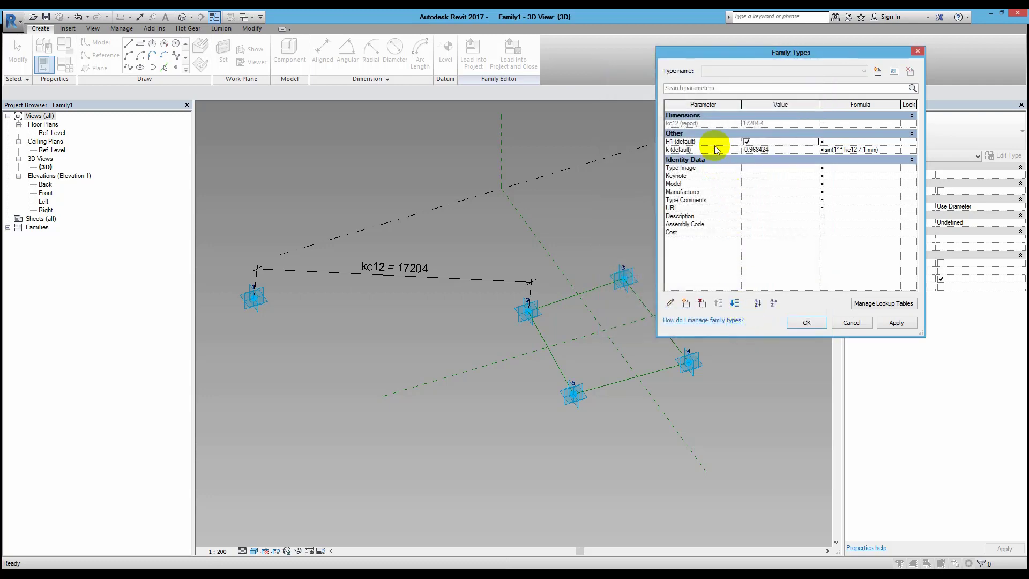
Step: Add H2 as a Yes/No instance family parameter
{"action": "left_click", "coordinate": [686, 303]}
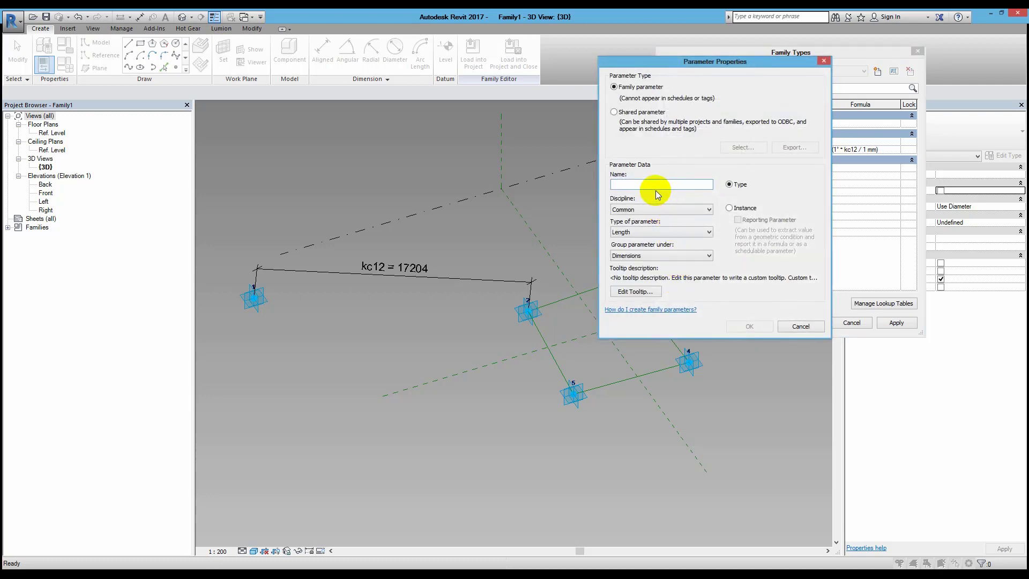
{"action": "type", "text": "H2"}
{"action": "left_click", "coordinate": [729, 208]}
{"action": "left_click", "coordinate": [670, 232]}
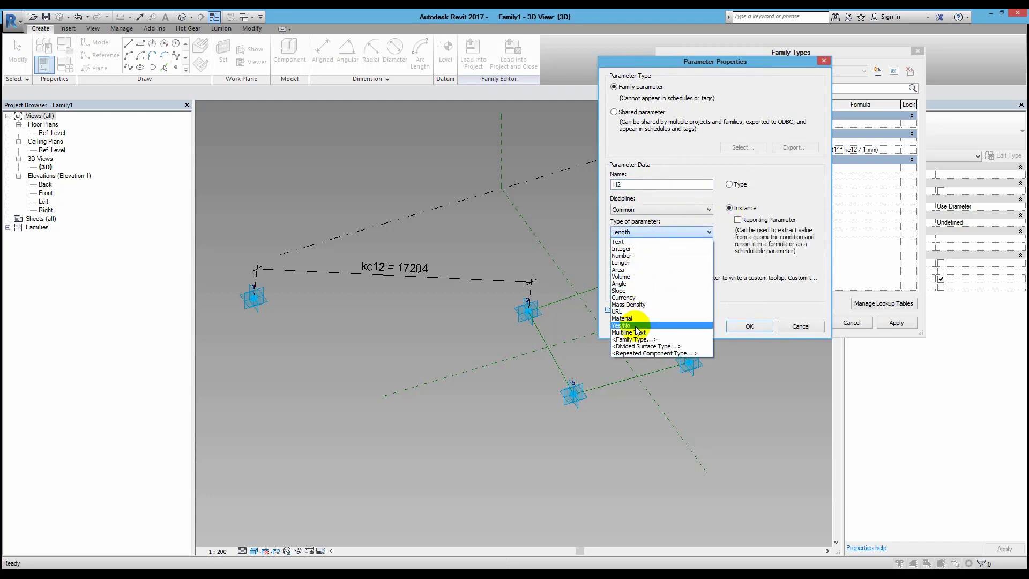
{"action": "left_click", "coordinate": [635, 325]}
{"action": "left_click", "coordinate": [745, 324]}
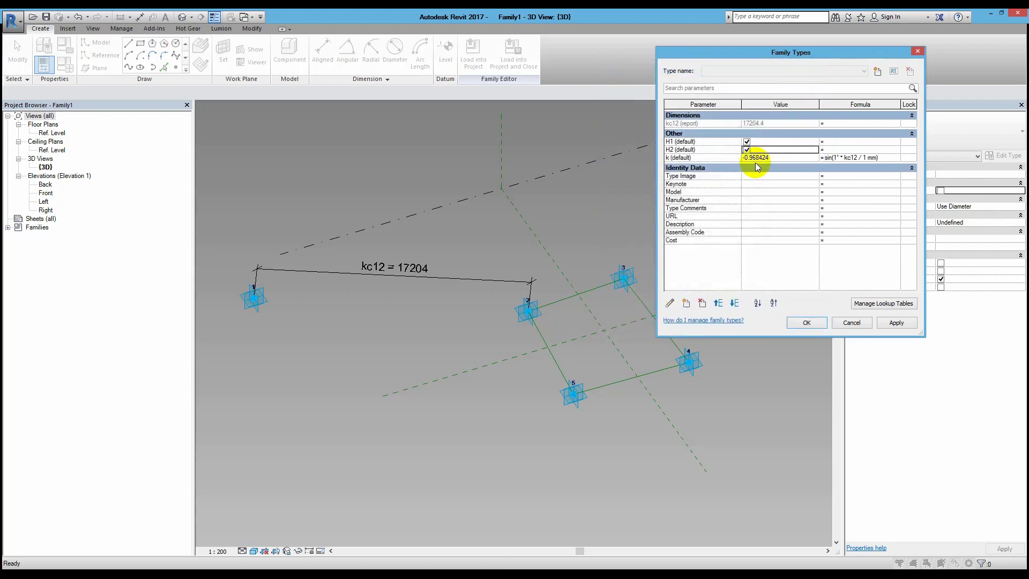
Step: Add H3 and H4 as Yes/No instance family parameters
{"action": "left_click", "coordinate": [686, 303]}
{"action": "type", "text": "H3"}
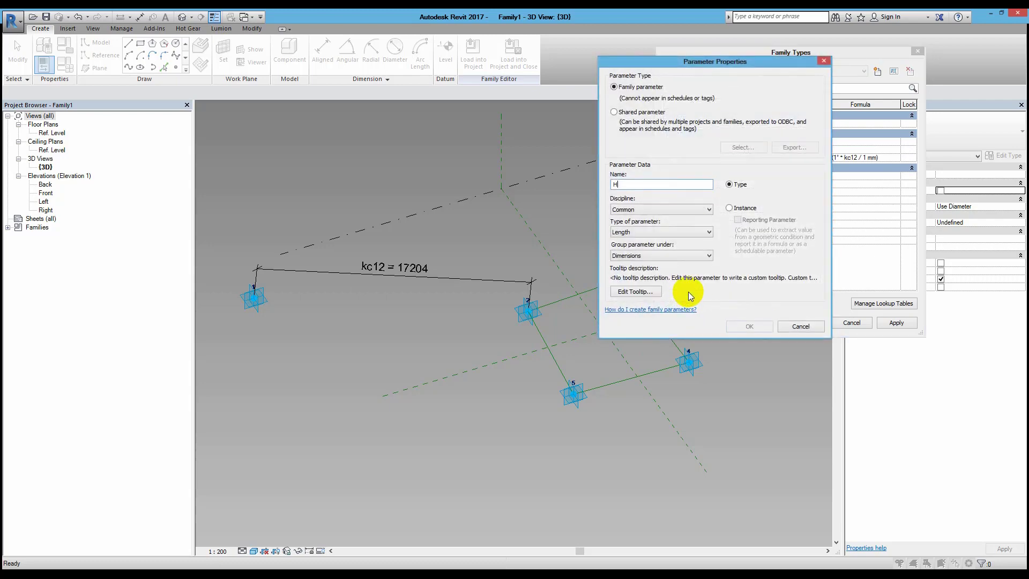
{"action": "left_click", "coordinate": [730, 208]}
{"action": "left_click", "coordinate": [657, 232]}
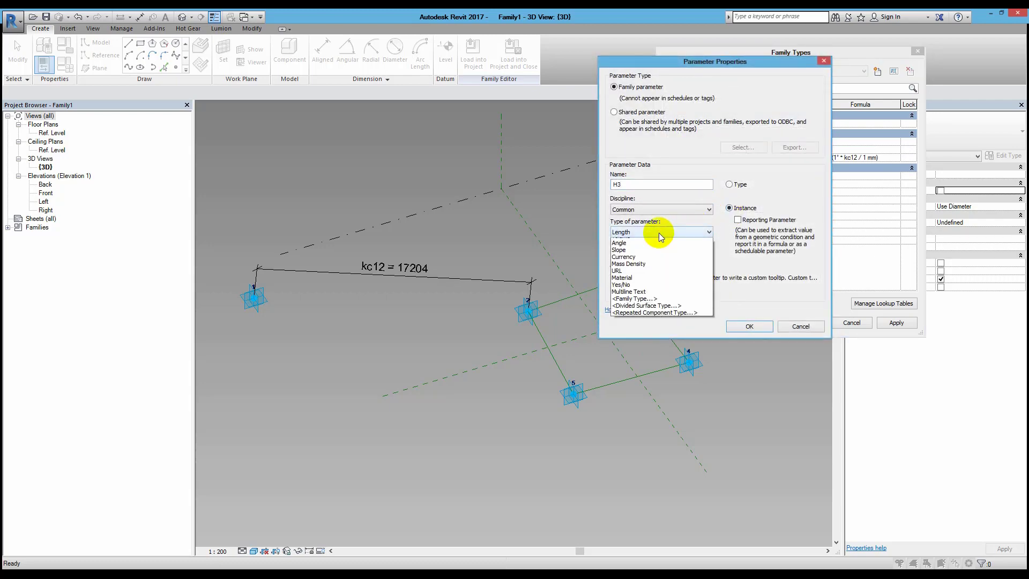
{"action": "left_click", "coordinate": [643, 326]}
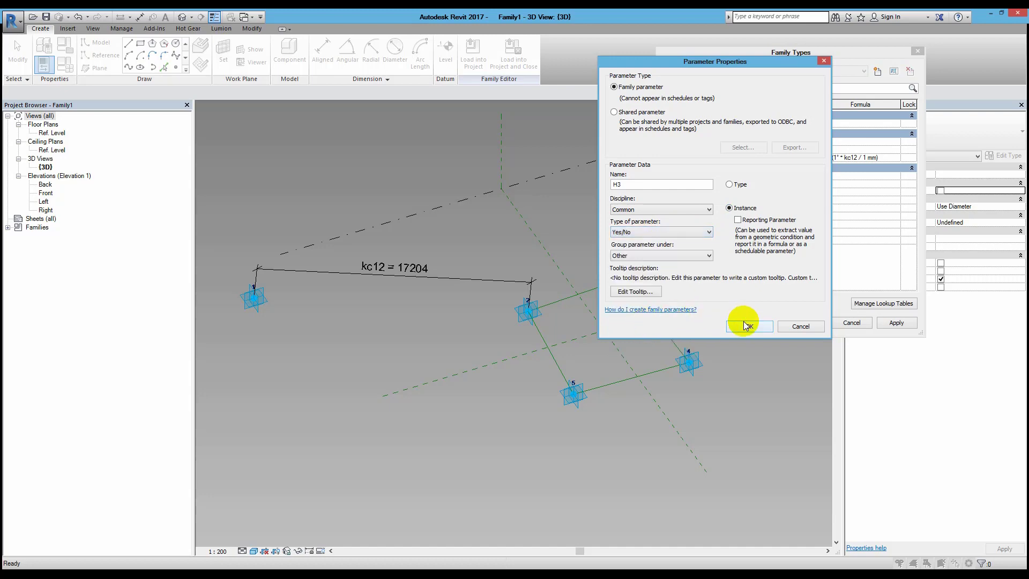
{"action": "left_click", "coordinate": [744, 323]}
{"action": "left_click", "coordinate": [687, 303]}
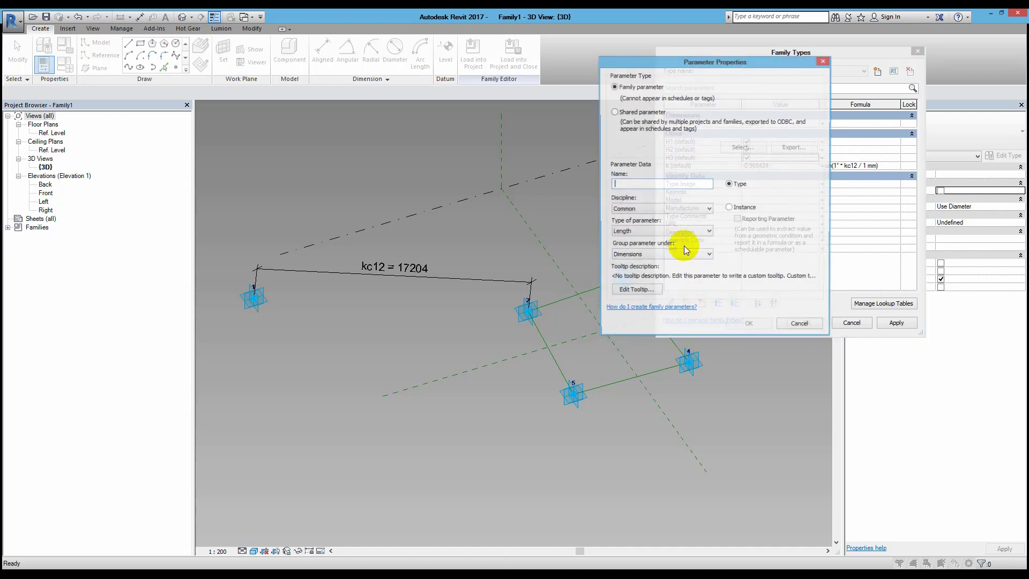
{"action": "type", "text": "H4"}
{"action": "left_click", "coordinate": [702, 232]}
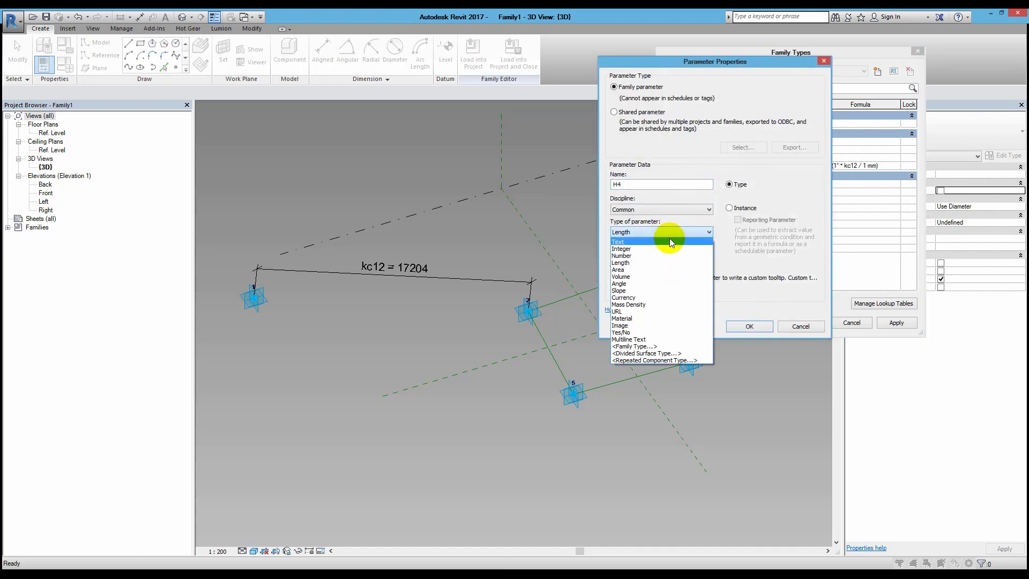
{"action": "left_click", "coordinate": [642, 332]}
{"action": "left_click", "coordinate": [730, 209]}
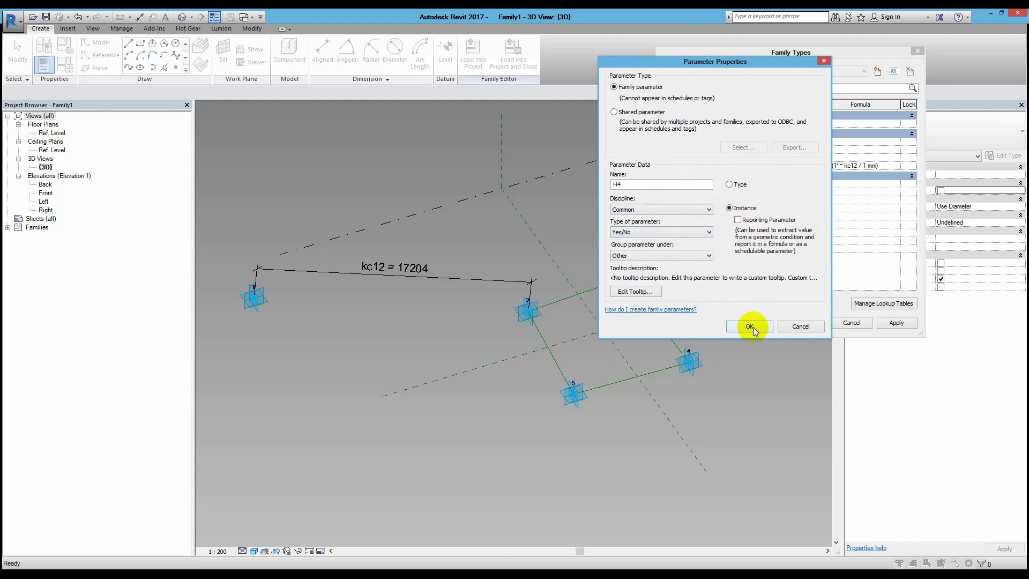
{"action": "left_click", "coordinate": [753, 327]}
Step: Add H5 and H6 as Yes/No instance family parameters
{"action": "left_click", "coordinate": [684, 298]}
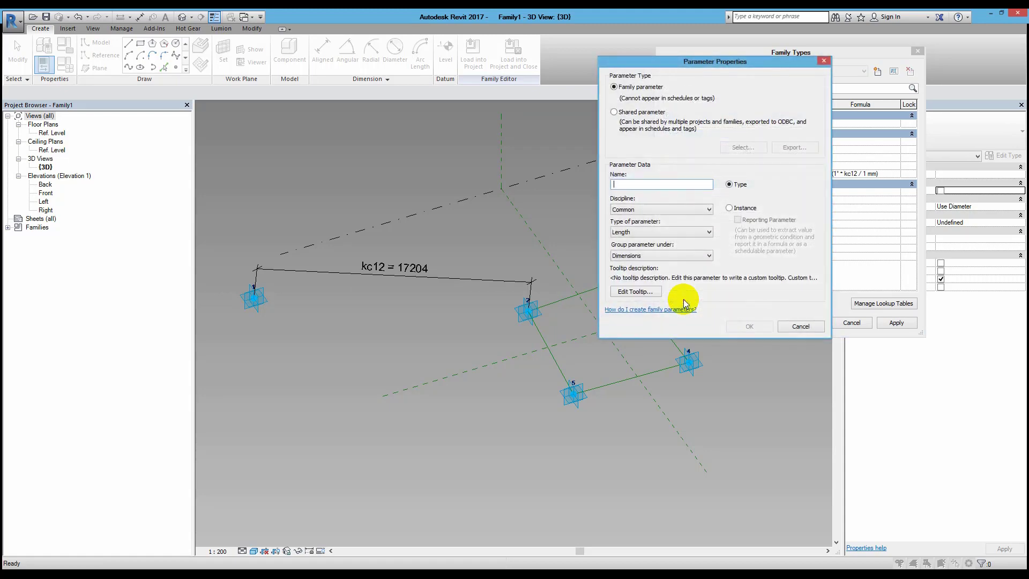
{"action": "type", "text": "H5"}
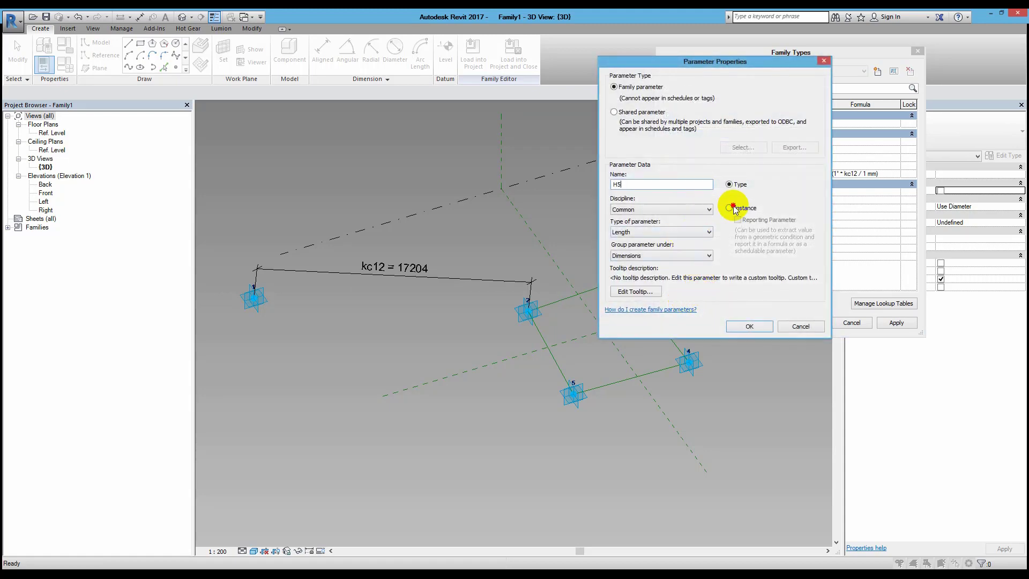
{"action": "left_click", "coordinate": [733, 208]}
{"action": "left_click", "coordinate": [686, 231]}
{"action": "left_click", "coordinate": [665, 333]}
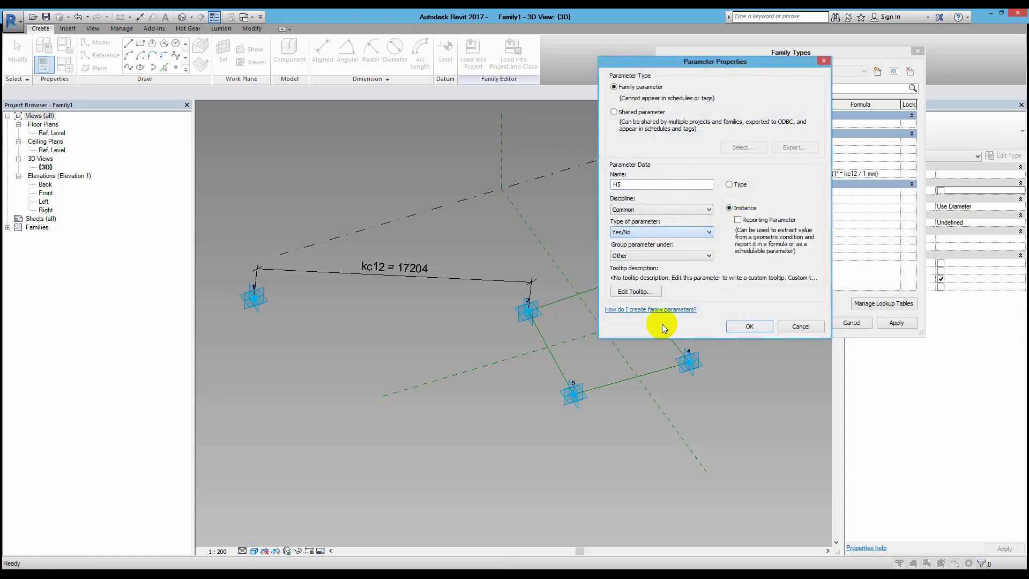
{"action": "left_click", "coordinate": [745, 326]}
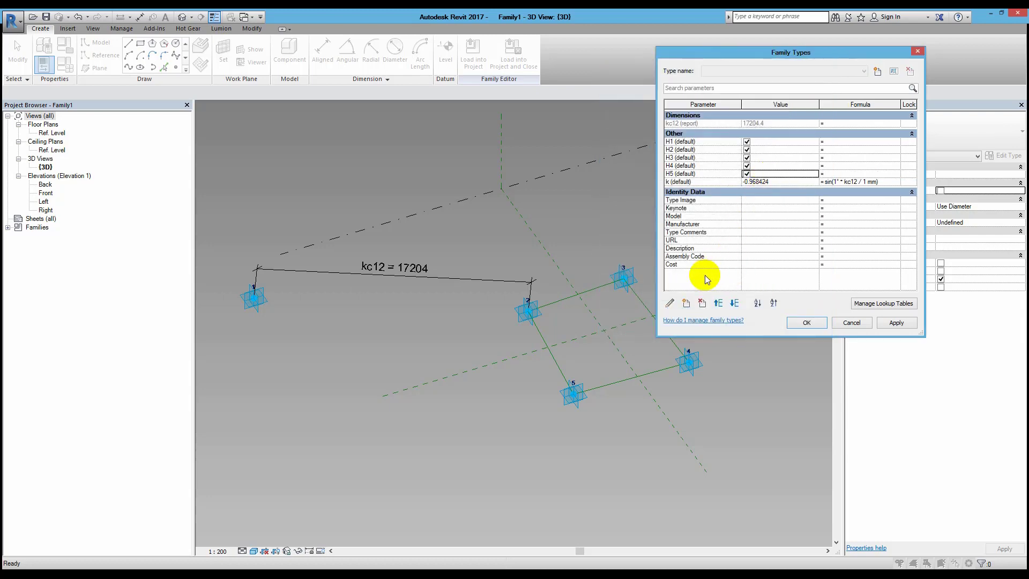
{"action": "left_click", "coordinate": [686, 304]}
{"action": "type", "text": "6"}
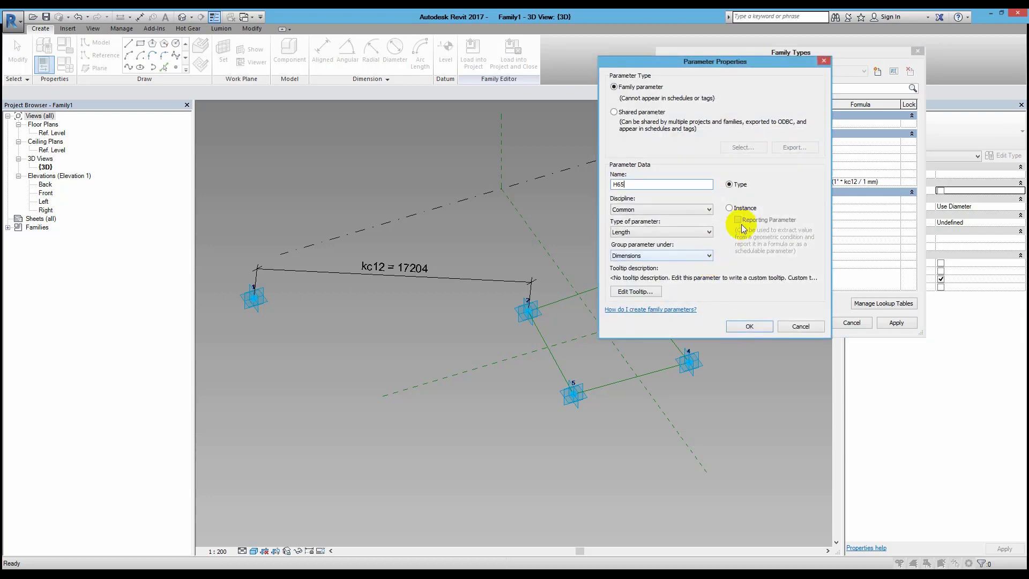
{"action": "left_click", "coordinate": [749, 208]}
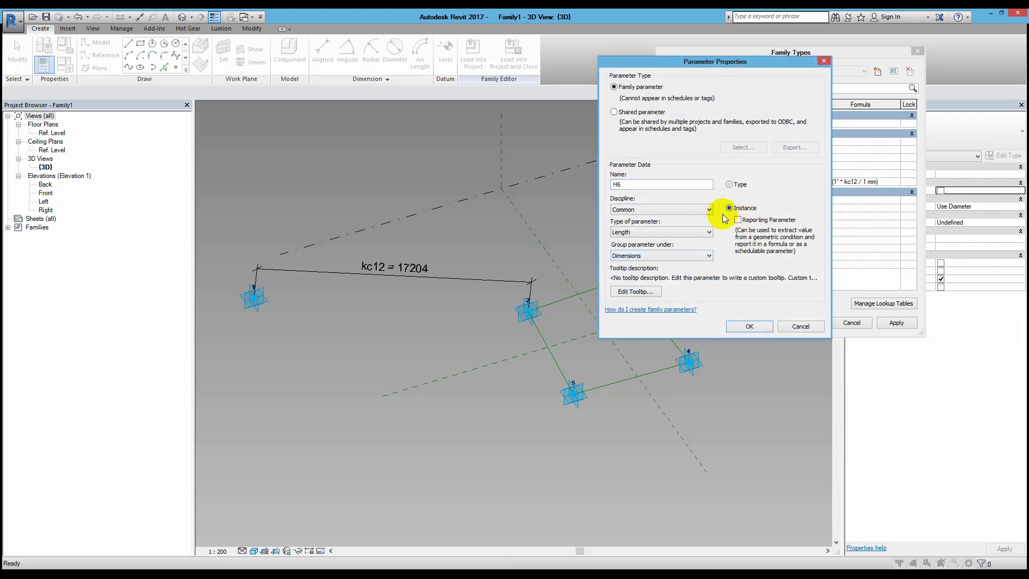
{"action": "left_click", "coordinate": [680, 231]}
{"action": "left_click", "coordinate": [655, 325]}
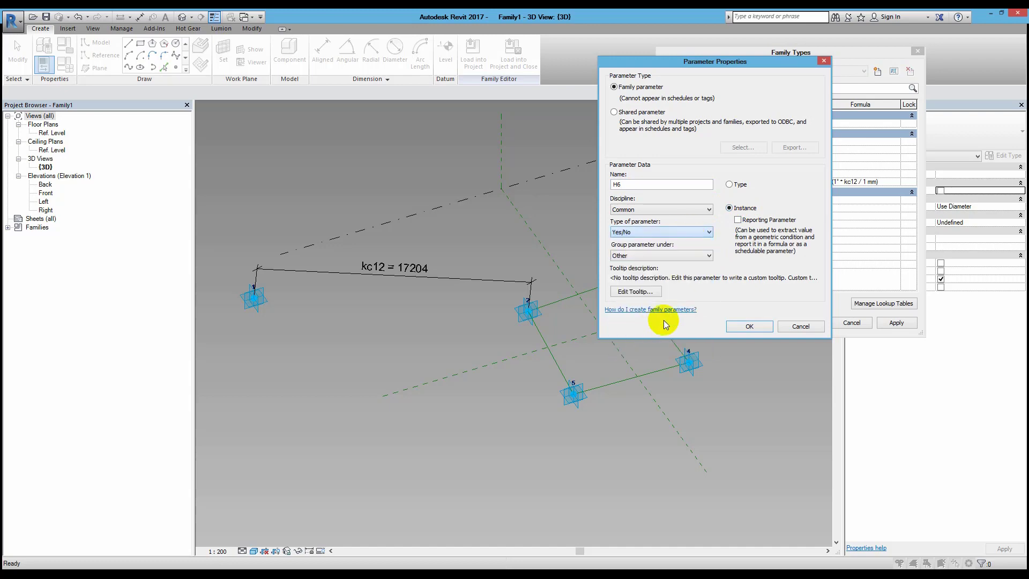
{"action": "left_click", "coordinate": [741, 320]}
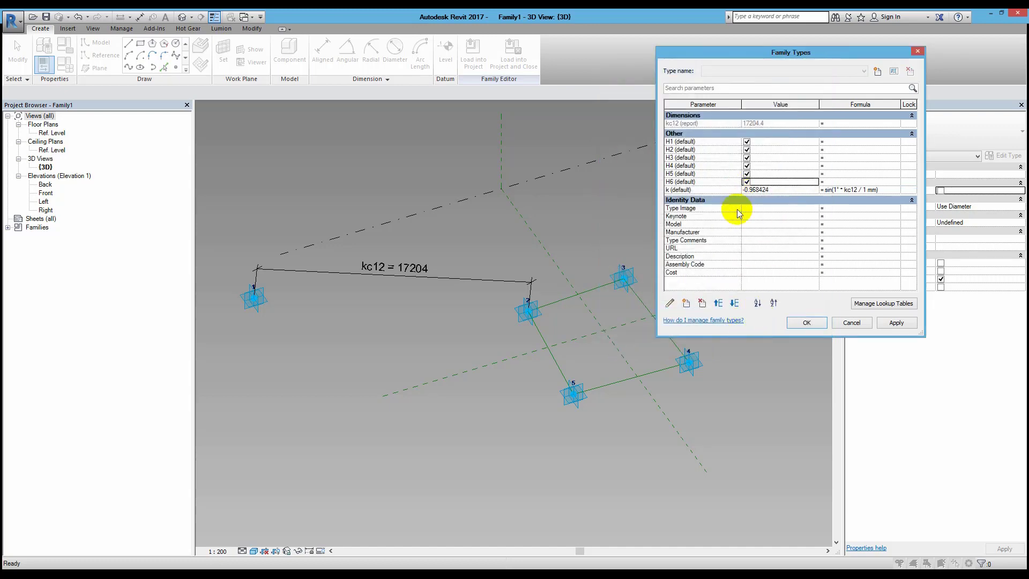
Step: Add H7 as a Yes/No instance parameter and confirm Family Types
{"action": "left_click", "coordinate": [686, 302]}
{"action": "type", "text": "H"}
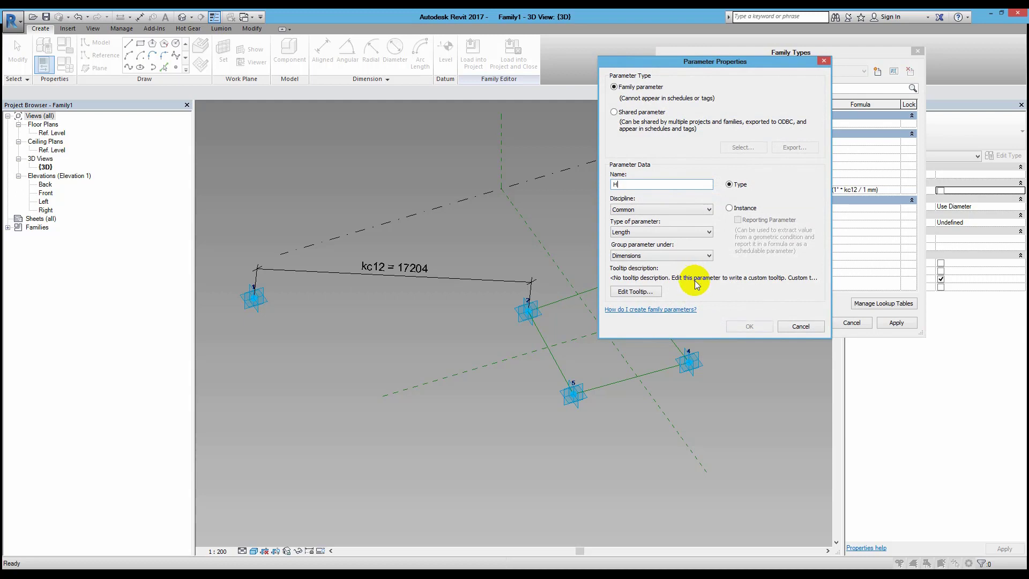
{"action": "type", "text": "7"}
{"action": "left_click", "coordinate": [728, 208]}
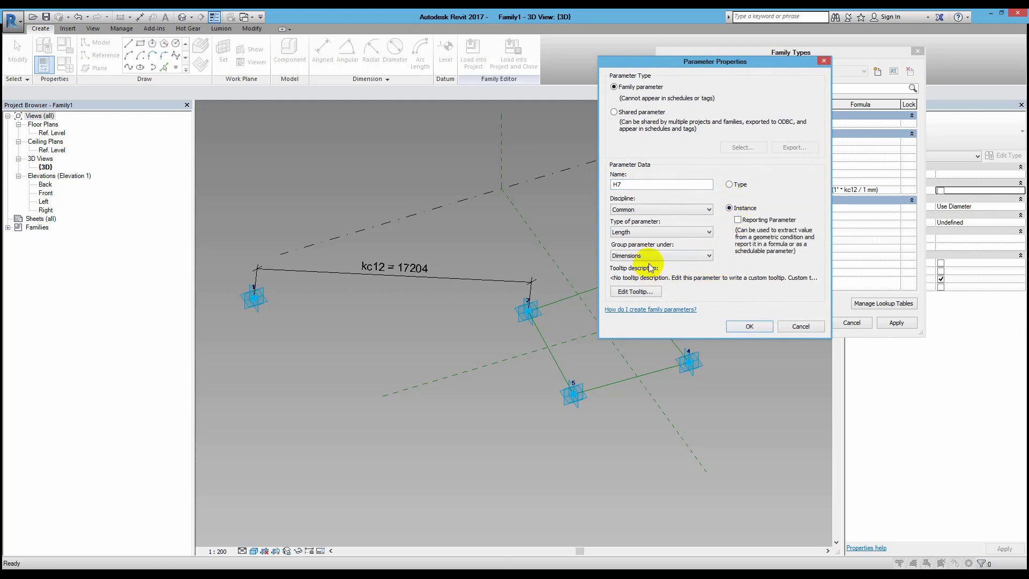
{"action": "left_click", "coordinate": [686, 235]}
{"action": "left_click", "coordinate": [651, 316]}
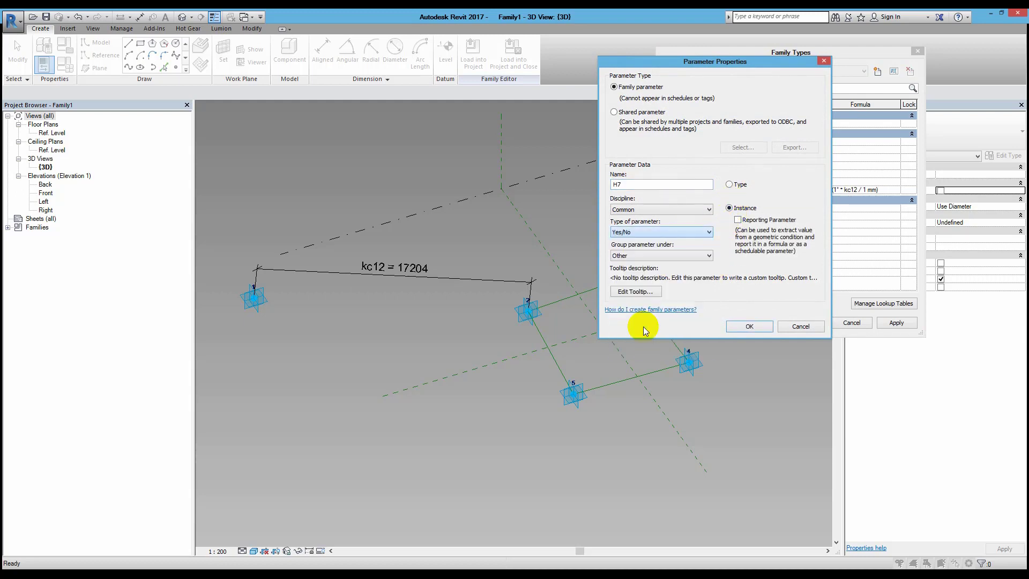
{"action": "left_click", "coordinate": [743, 326]}
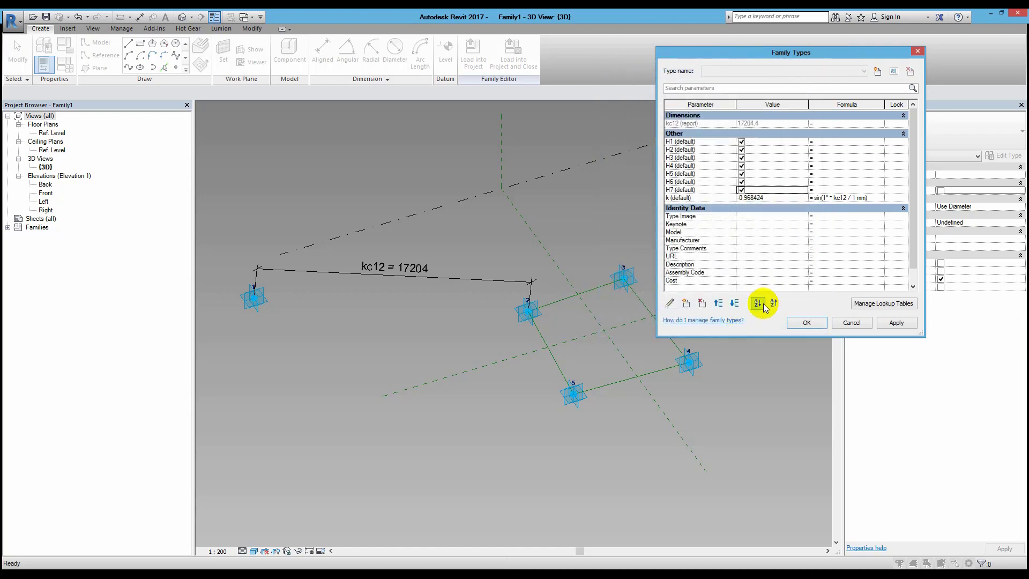
{"action": "left_click", "coordinate": [818, 322]}
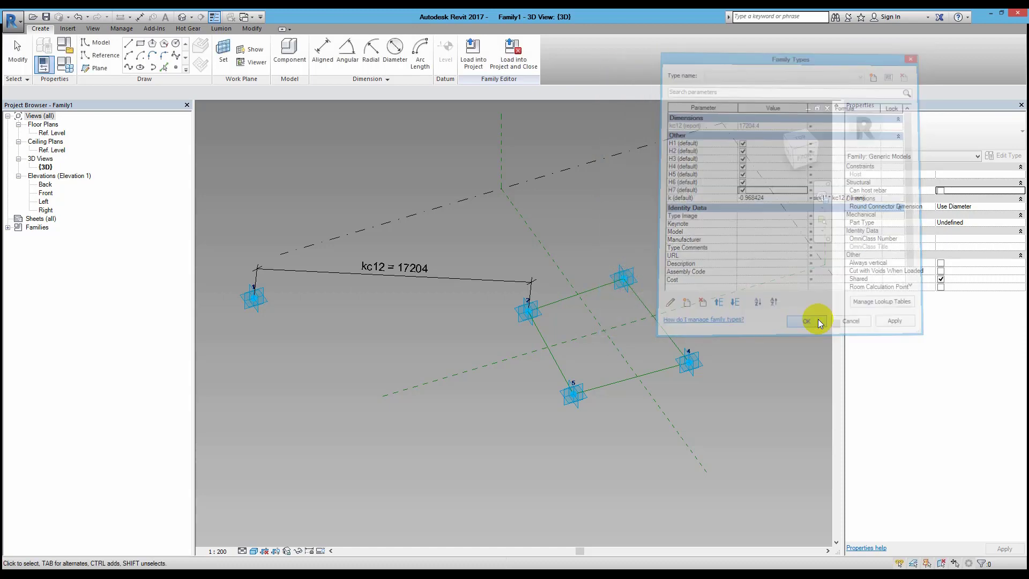
Step: Create a solid box form from the square of reference lines, 100 high
{"action": "key", "text": "Tab"}
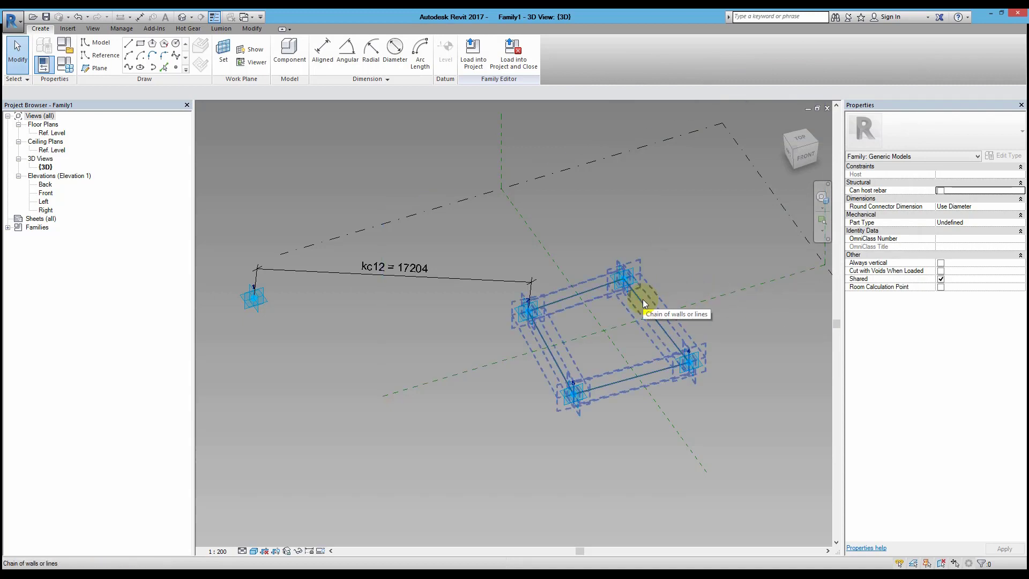
{"action": "left_click", "coordinate": [641, 299]}
{"action": "left_click", "coordinate": [522, 66]}
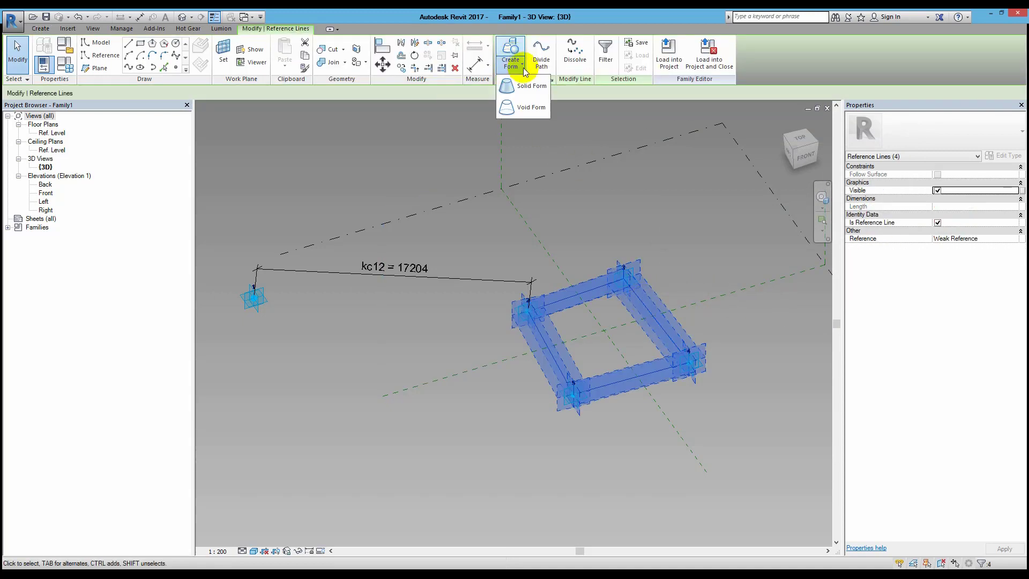
{"action": "left_click", "coordinate": [527, 86]}
{"action": "left_click", "coordinate": [564, 408]}
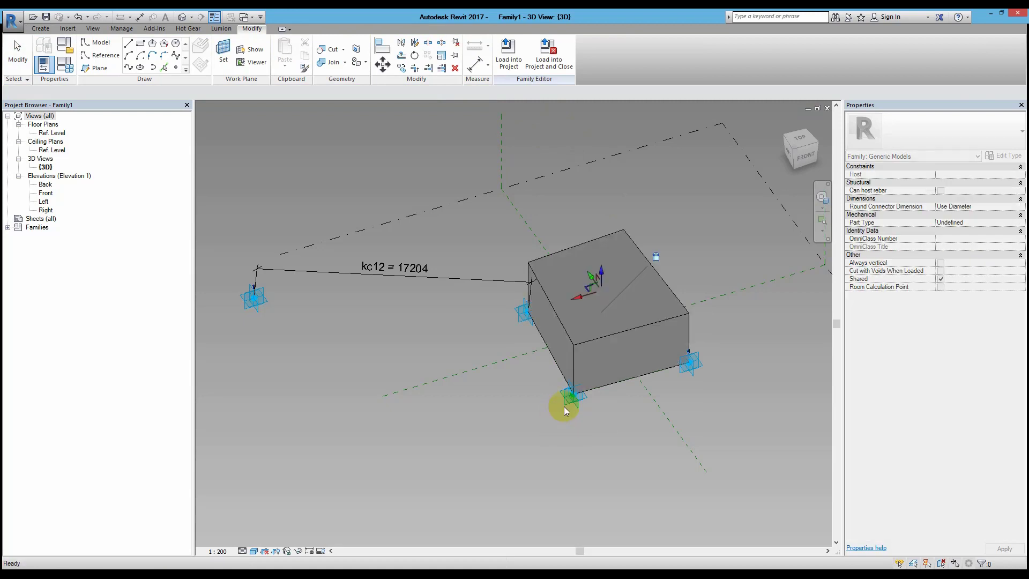
{"action": "left_click", "coordinate": [656, 261]}
{"action": "type", "text": "100"}
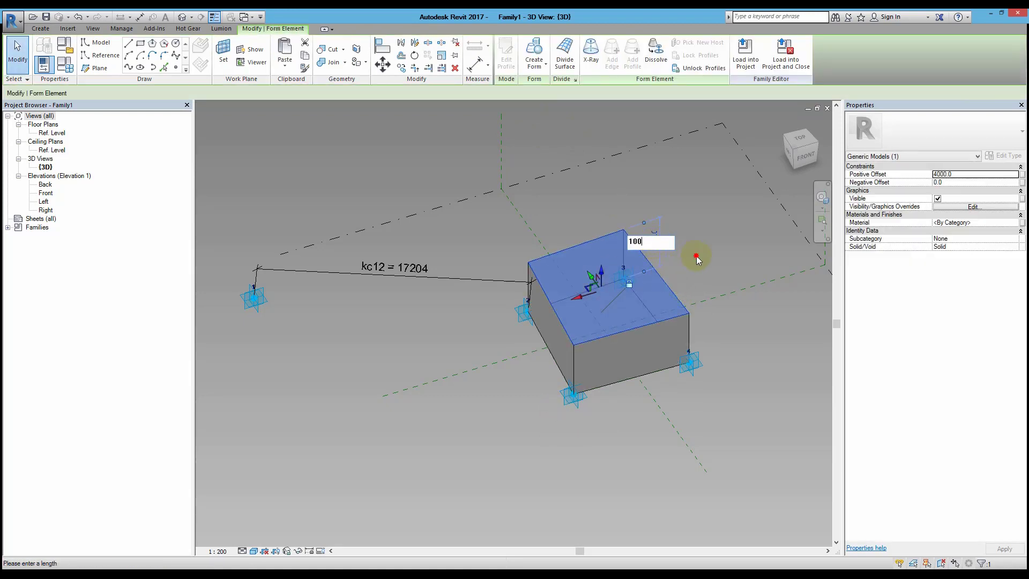
{"action": "key", "text": "Return"}
{"action": "left_click", "coordinate": [662, 296]}
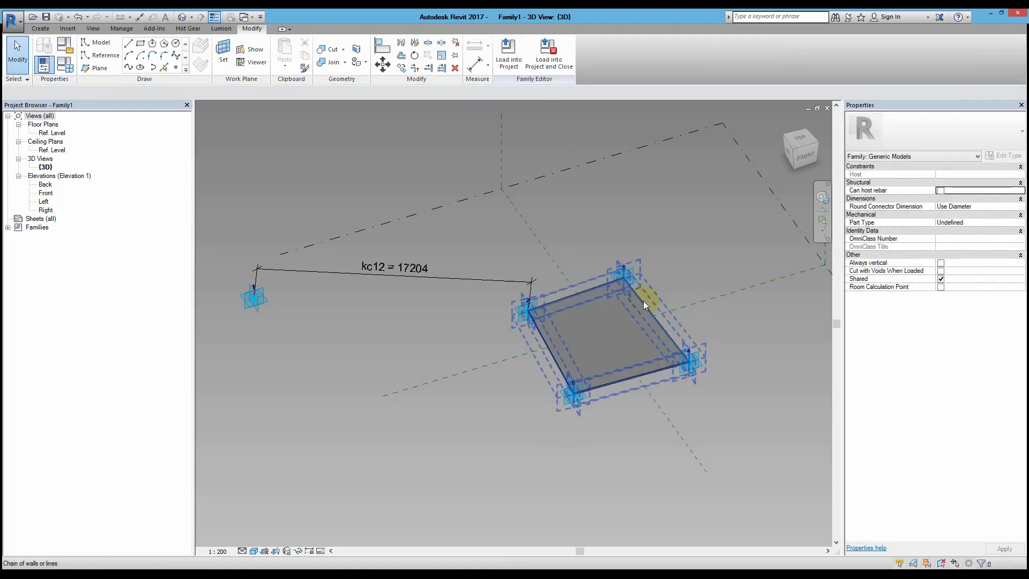
Step: Give the slab material VL 1 and tie its visibility to H1
{"action": "left_click", "coordinate": [641, 302]}
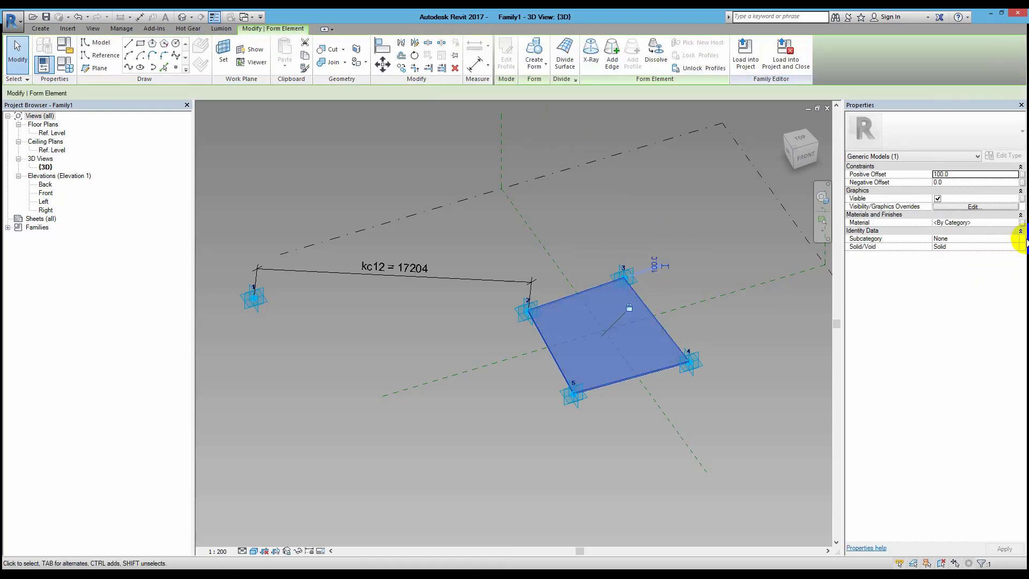
{"action": "left_click", "coordinate": [1015, 224]}
{"action": "left_click", "coordinate": [75, 183]}
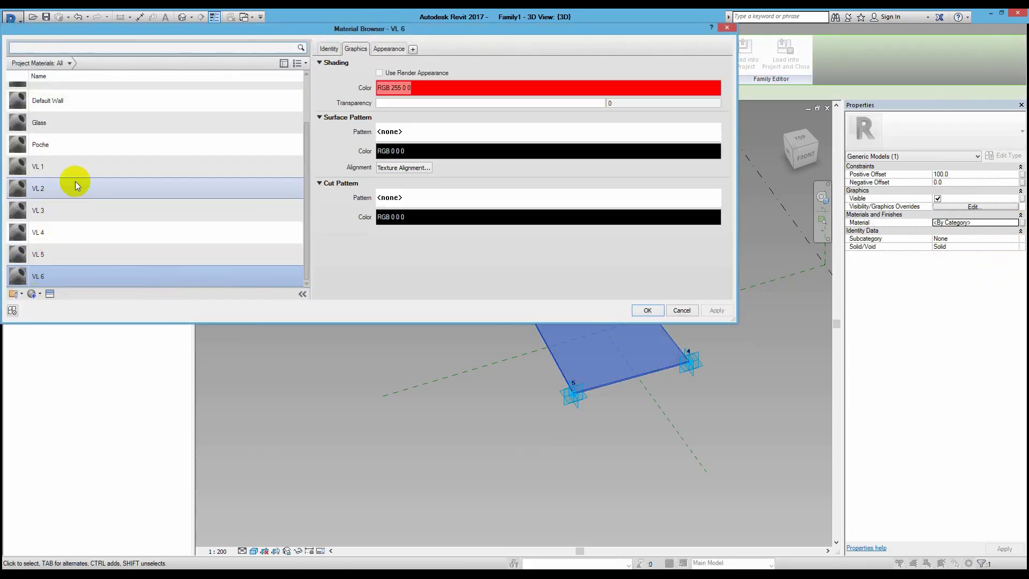
{"action": "left_click", "coordinate": [76, 166]}
{"action": "key", "text": "Return"}
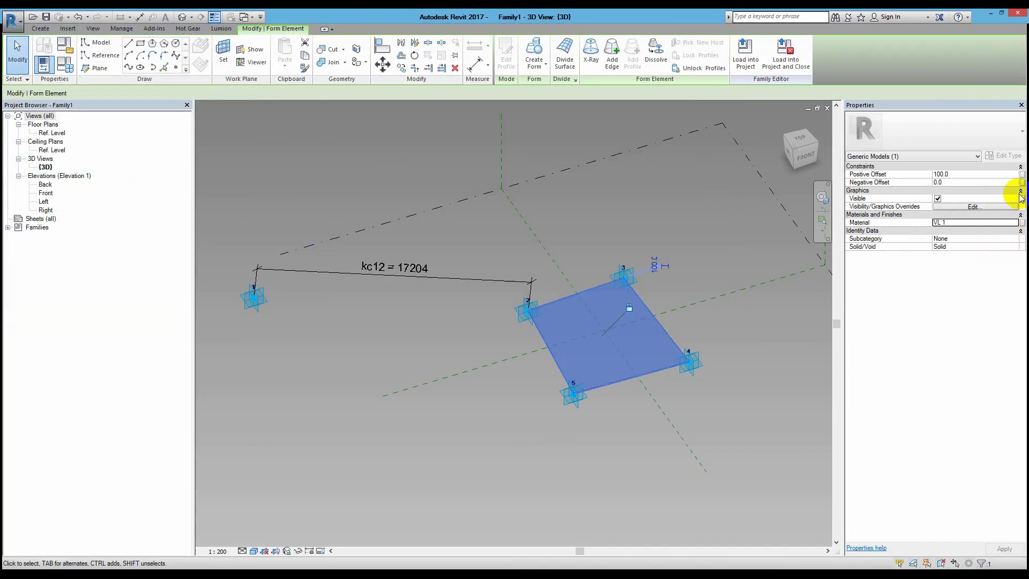
{"action": "left_click", "coordinate": [1022, 199]}
{"action": "left_click", "coordinate": [475, 261]}
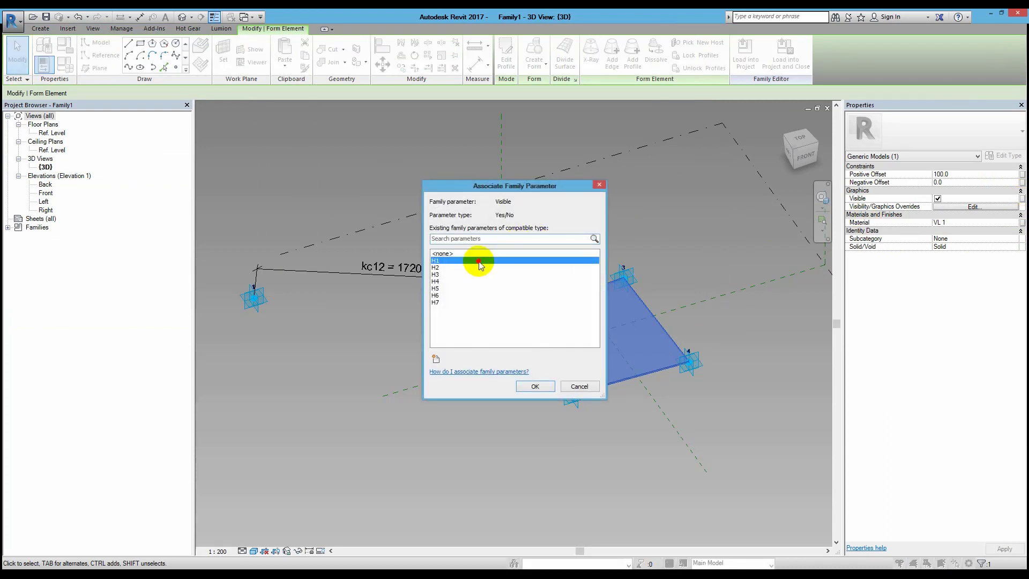
{"action": "left_click", "coordinate": [544, 386]}
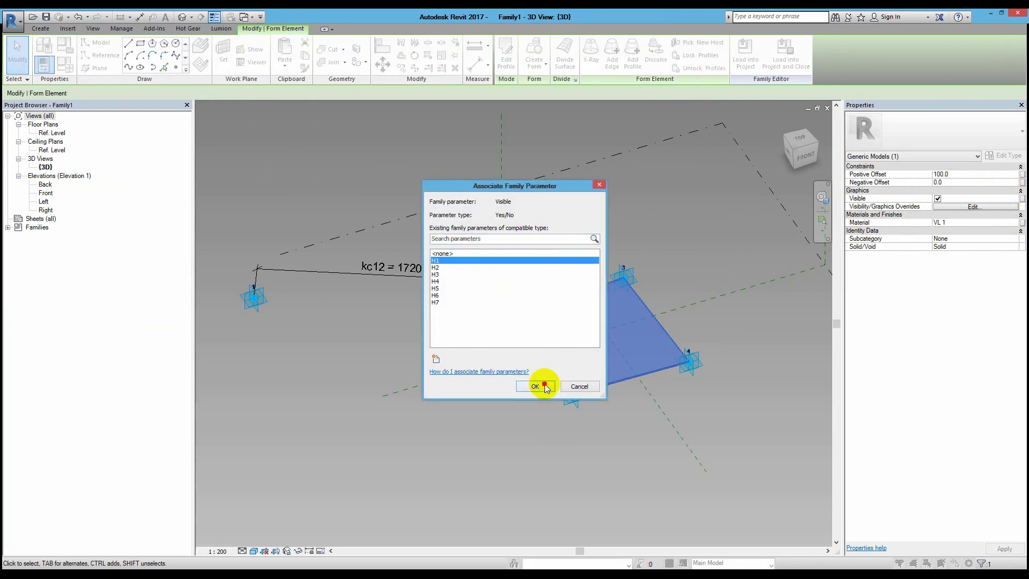
{"action": "left_click", "coordinate": [718, 255]}
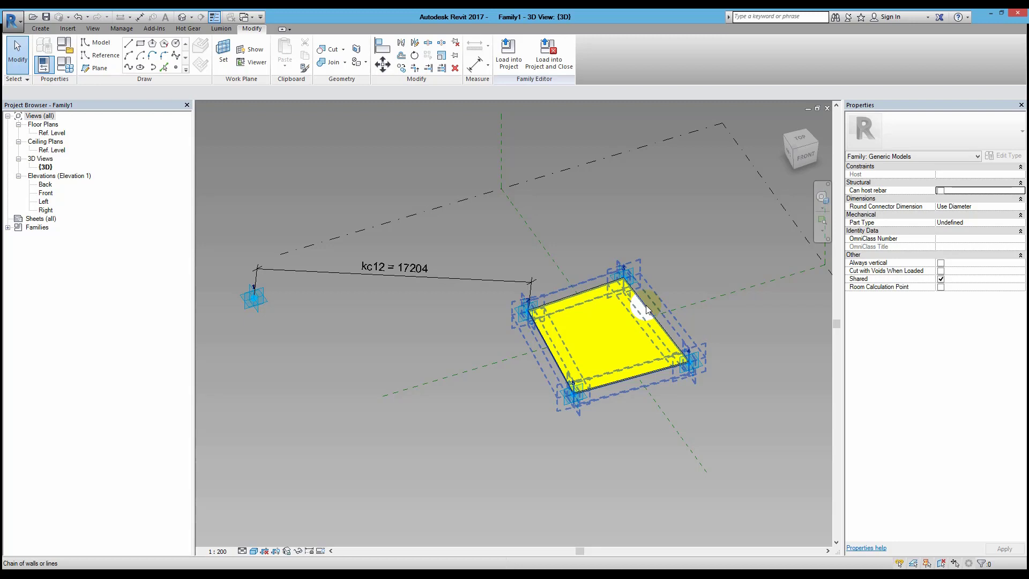
Step: Hide the yellow panel and create a 200-high solid box form from the reference lines
{"action": "left_click", "coordinate": [643, 307]}
{"action": "key", "text": "h"}
{"action": "key", "text": "h"}
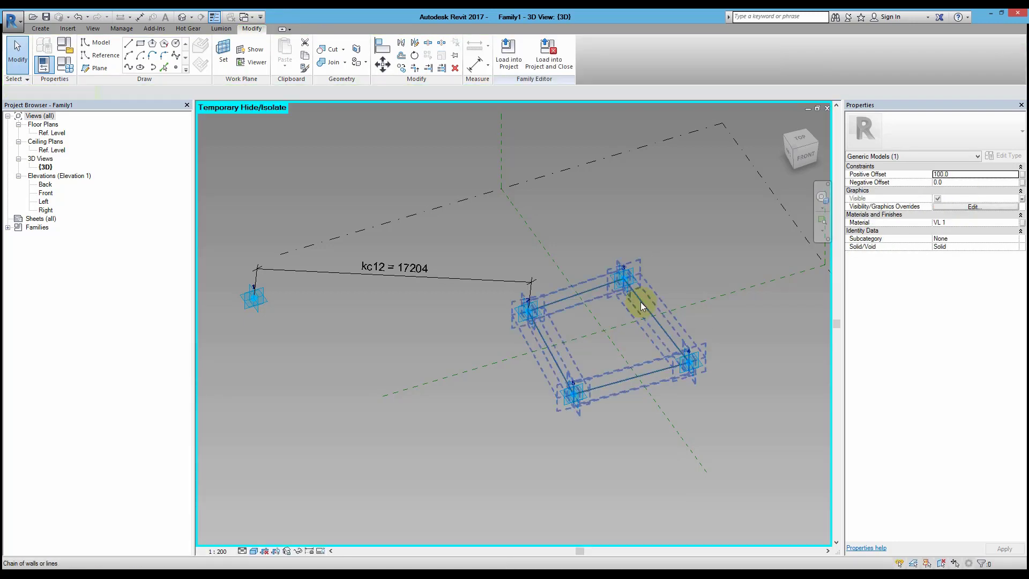
{"action": "left_click", "coordinate": [646, 280]}
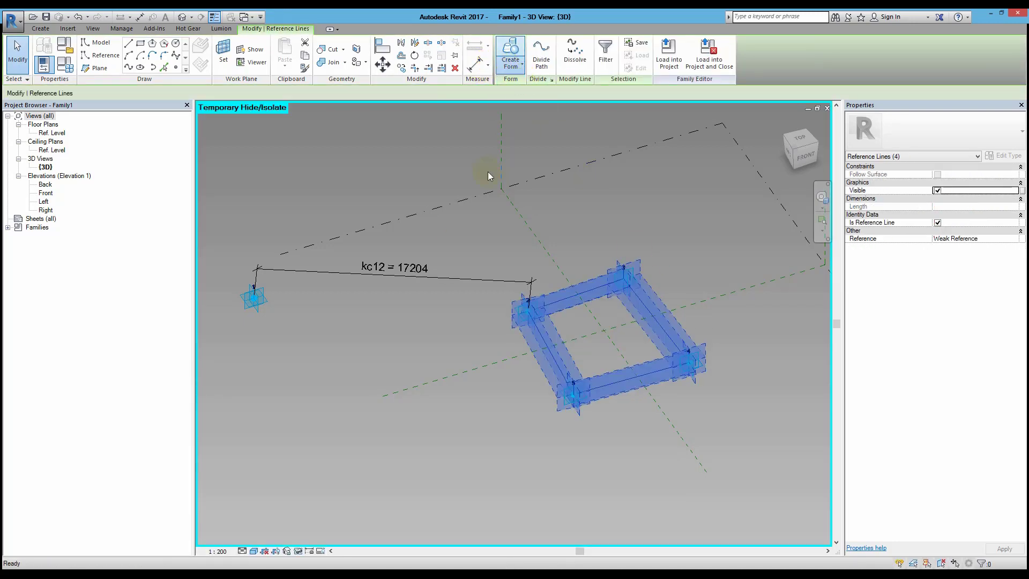
{"action": "left_click", "coordinate": [510, 54]}
{"action": "left_click", "coordinate": [556, 413]}
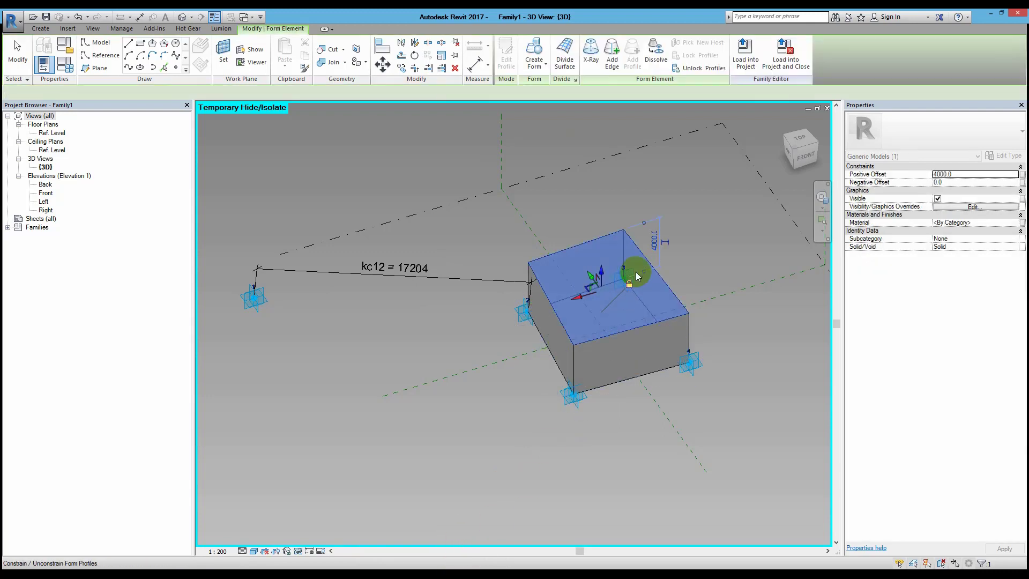
{"action": "left_click", "coordinate": [654, 241]}
{"action": "type", "text": "200"}
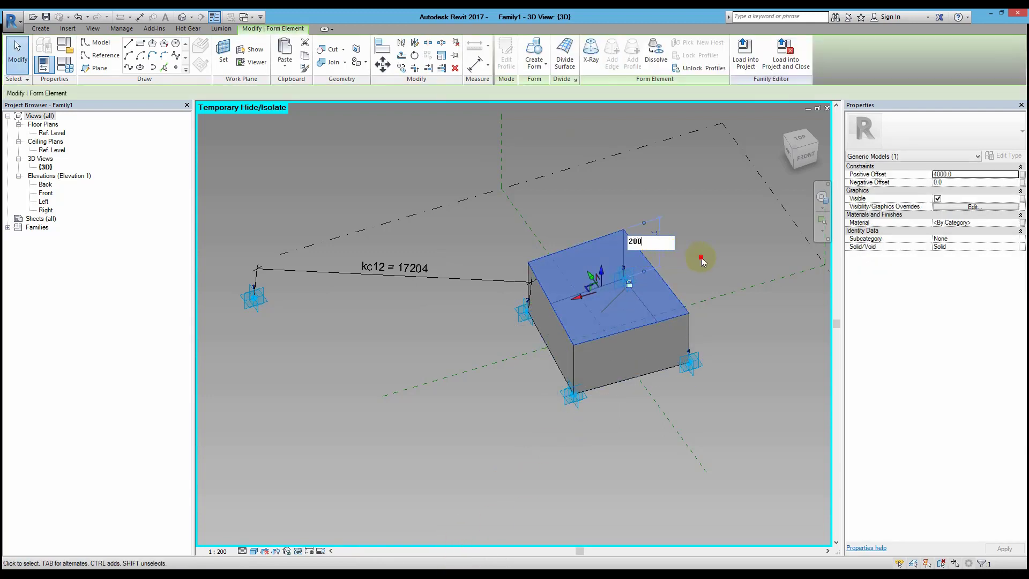
{"action": "key", "text": "Return"}
{"action": "key", "text": "Escape"}
Step: Give the new slab material VL 2 and tie its visibility to H2
{"action": "left_click", "coordinate": [644, 307]}
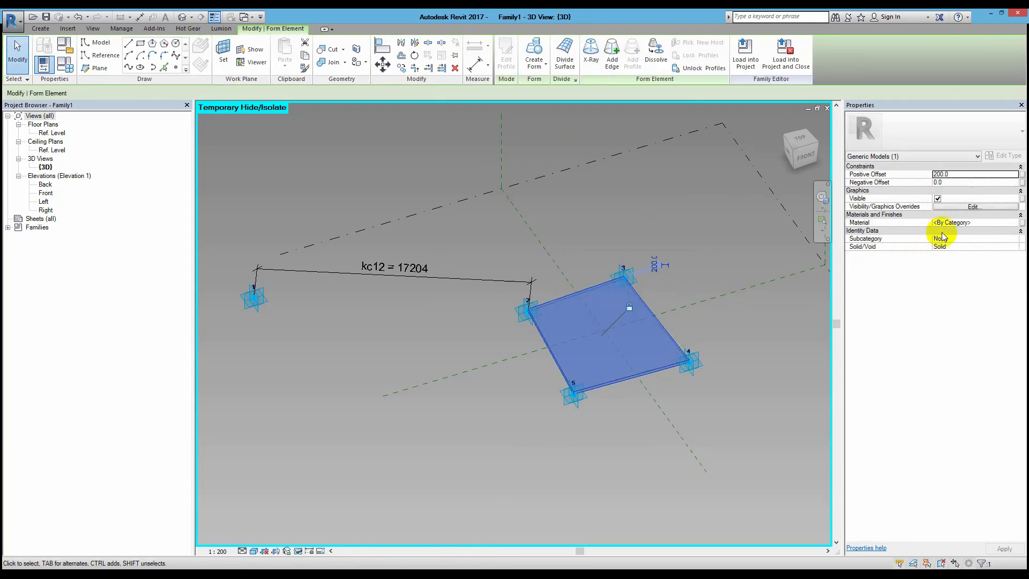
{"action": "left_click", "coordinate": [959, 223]}
{"action": "left_click", "coordinate": [1015, 223]}
{"action": "left_click", "coordinate": [56, 204]}
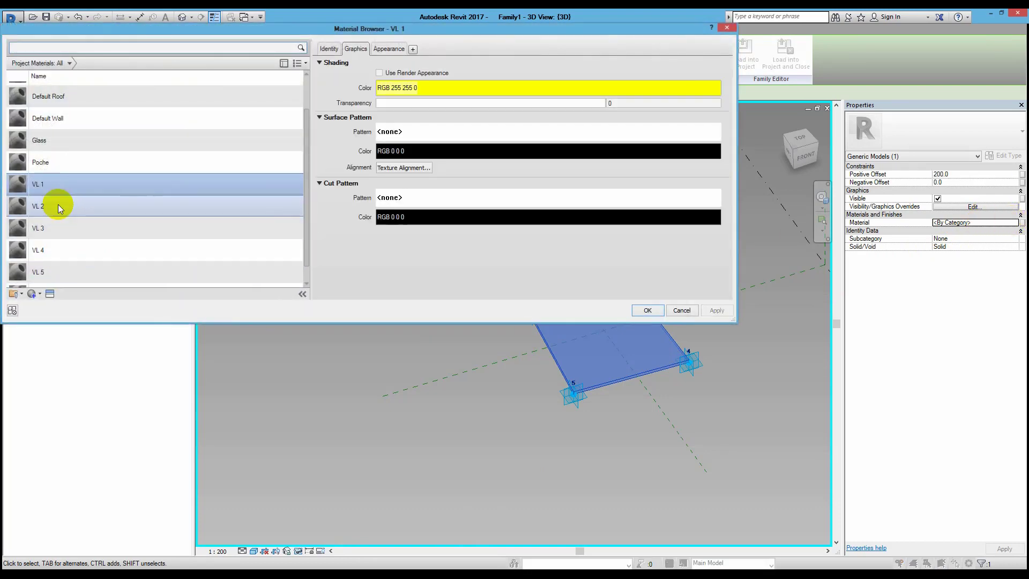
{"action": "key", "text": "Return"}
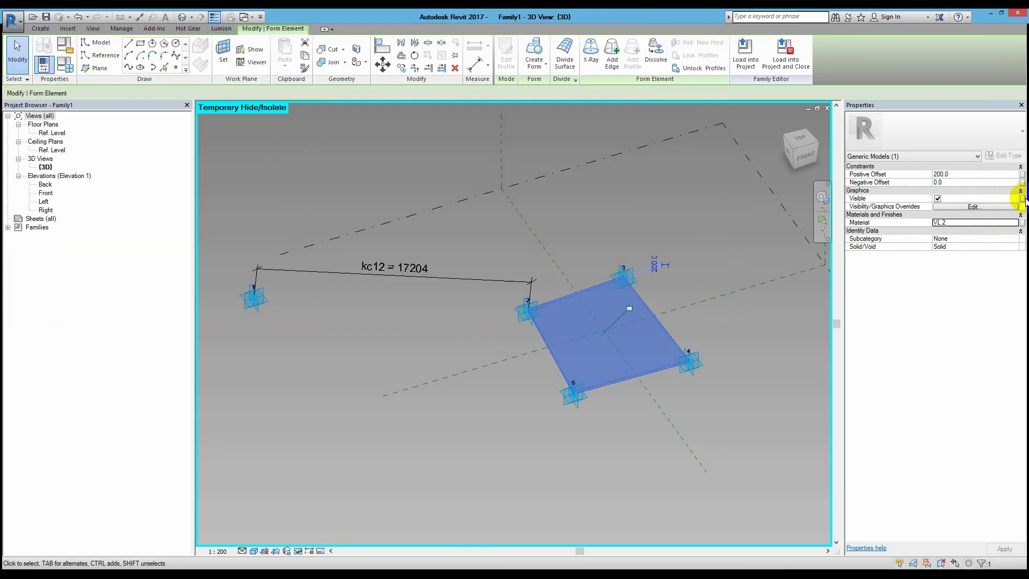
{"action": "left_click", "coordinate": [1022, 199]}
{"action": "left_click", "coordinate": [455, 267]}
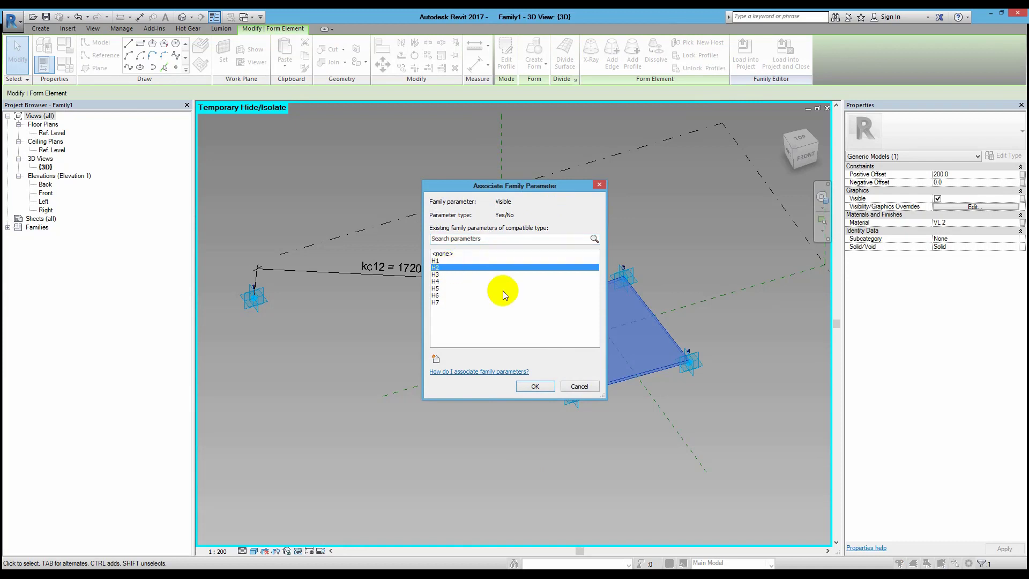
{"action": "left_click", "coordinate": [536, 385]}
Step: Create a third solid box form from the reference lines, 300 high
{"action": "left_click", "coordinate": [641, 298]}
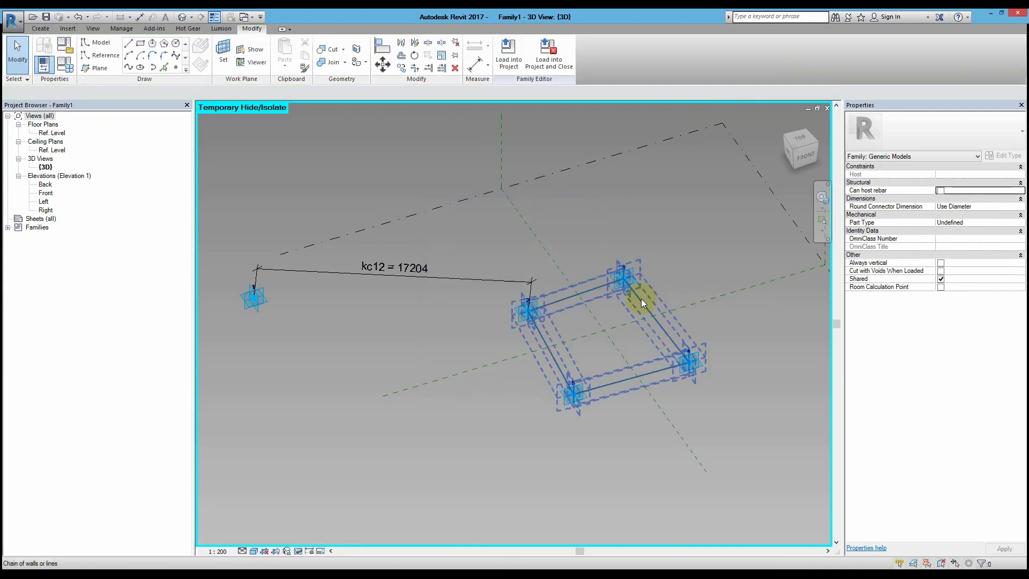
{"action": "left_click", "coordinate": [510, 59]}
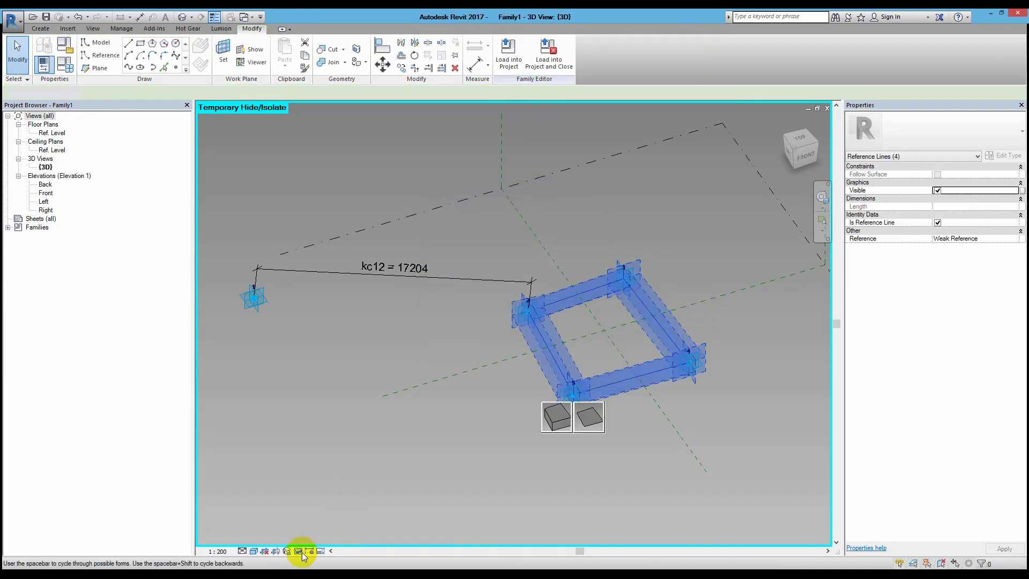
{"action": "left_click", "coordinate": [554, 411]}
{"action": "left_click", "coordinate": [609, 266]}
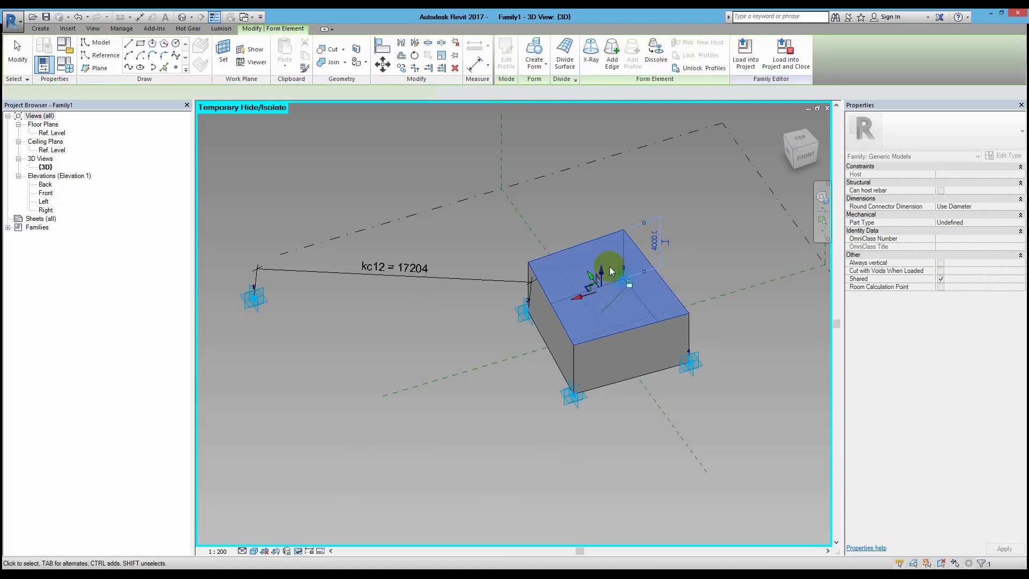
{"action": "left_click", "coordinate": [648, 246]}
{"action": "type", "text": "1"}
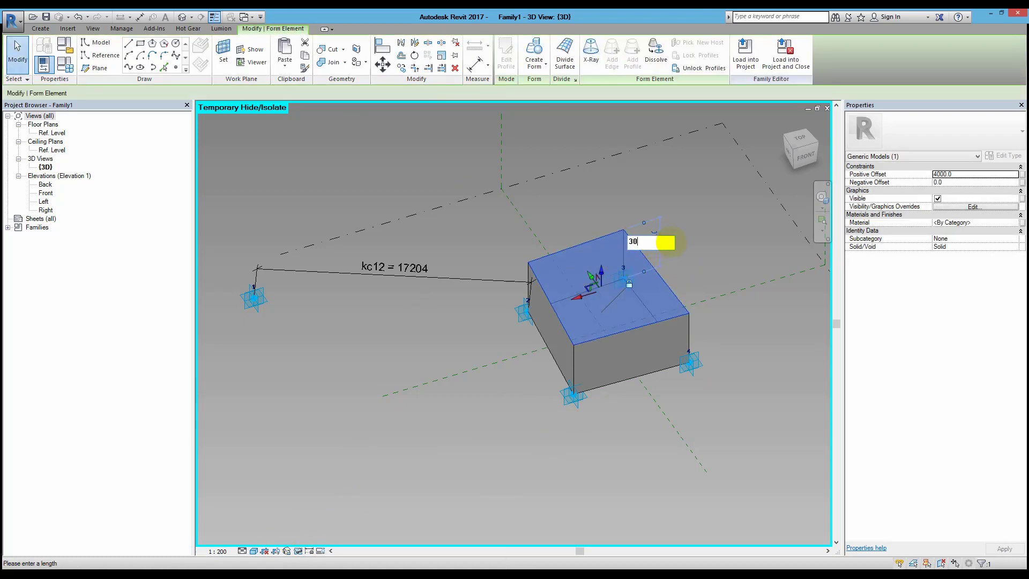
{"action": "key", "text": "Return"}
{"action": "left_click", "coordinate": [724, 250]}
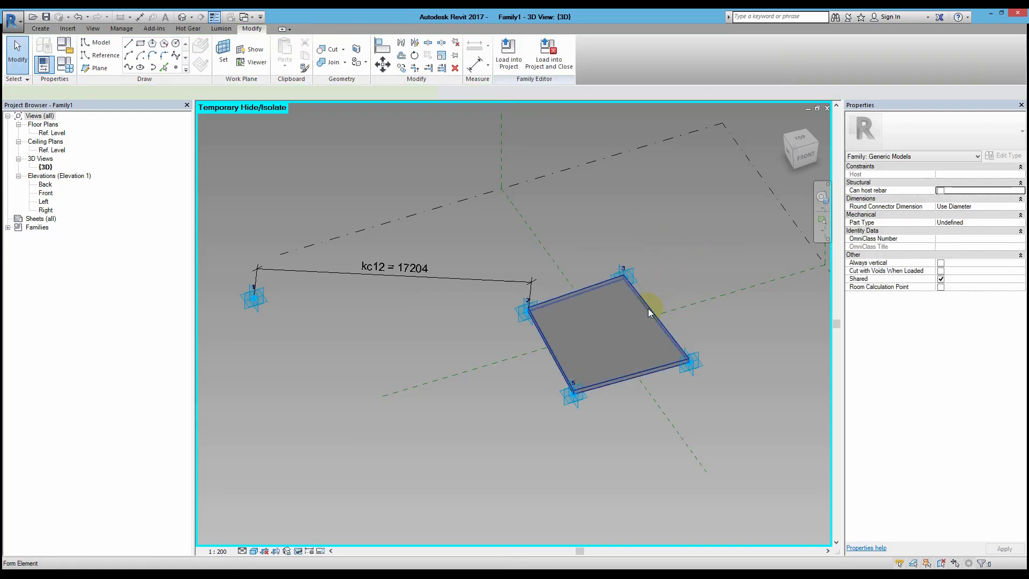
Step: Give the slab material VL 3 and tie its visibility to H3
{"action": "left_click", "coordinate": [647, 307]}
{"action": "left_click", "coordinate": [975, 223]}
{"action": "left_click", "coordinate": [1018, 223]}
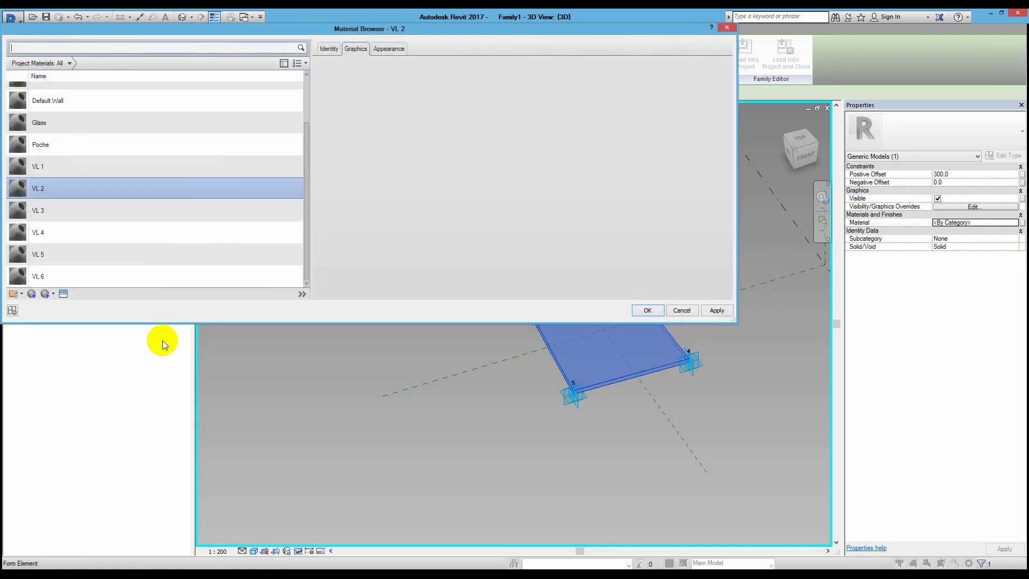
{"action": "left_click", "coordinate": [92, 214]}
{"action": "left_click", "coordinate": [647, 310]}
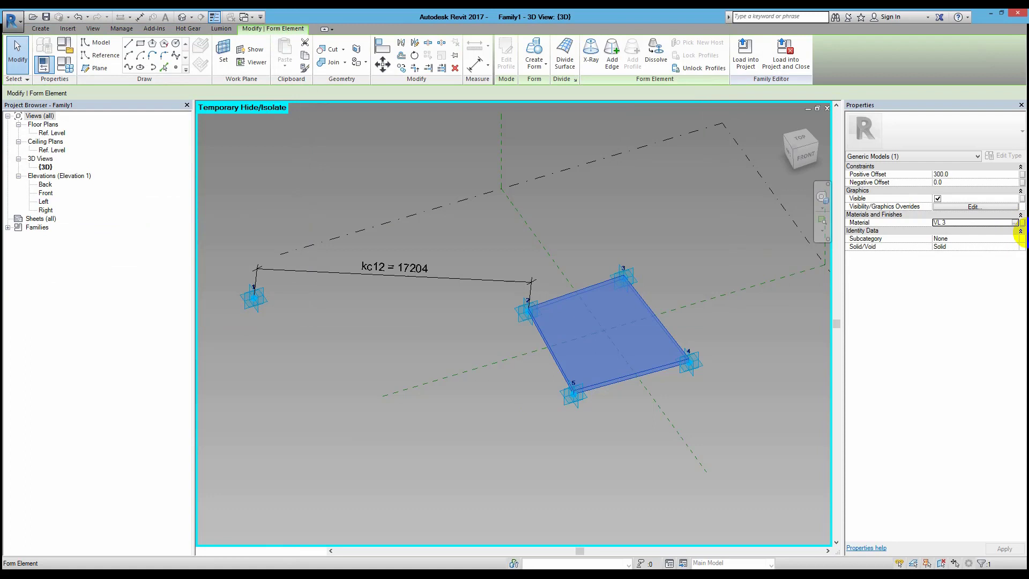
{"action": "left_click", "coordinate": [1022, 198]}
{"action": "left_click", "coordinate": [446, 268]}
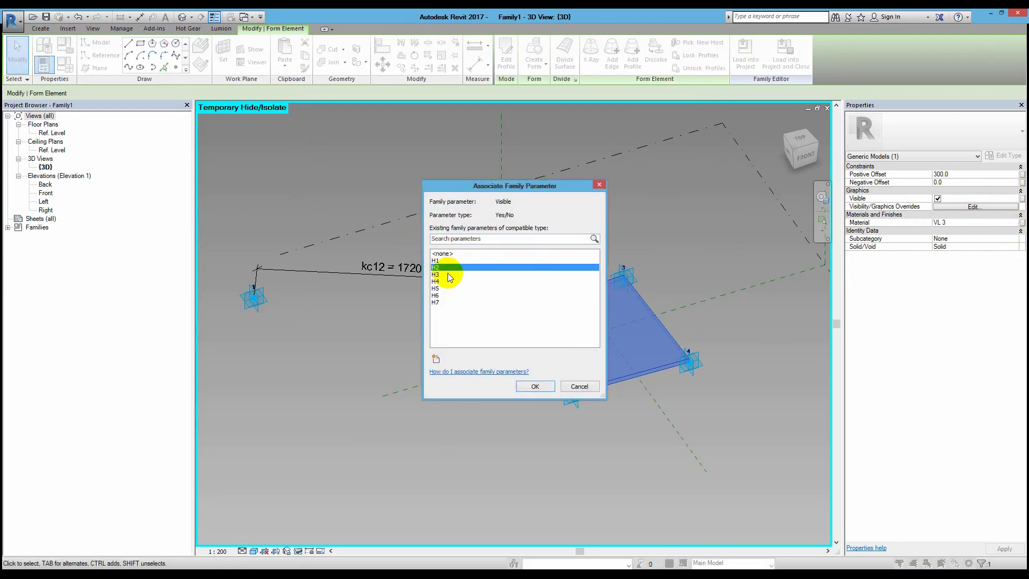
{"action": "left_click", "coordinate": [534, 386]}
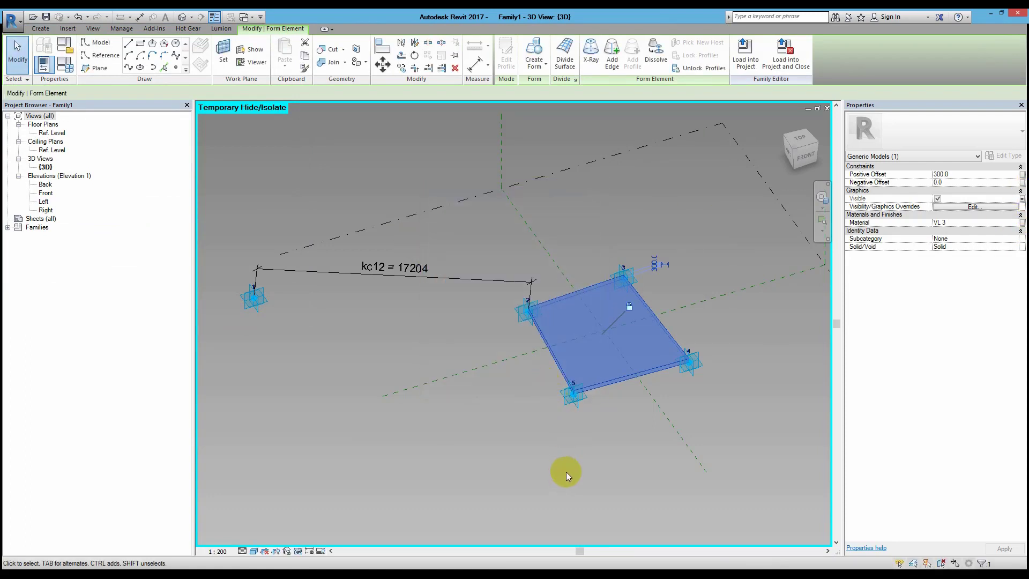
{"action": "key", "text": "Delete"}
Step: Extrude the square's reference lines into a box form 200 high
{"action": "left_click", "coordinate": [613, 262]}
{"action": "left_click", "coordinate": [510, 60]}
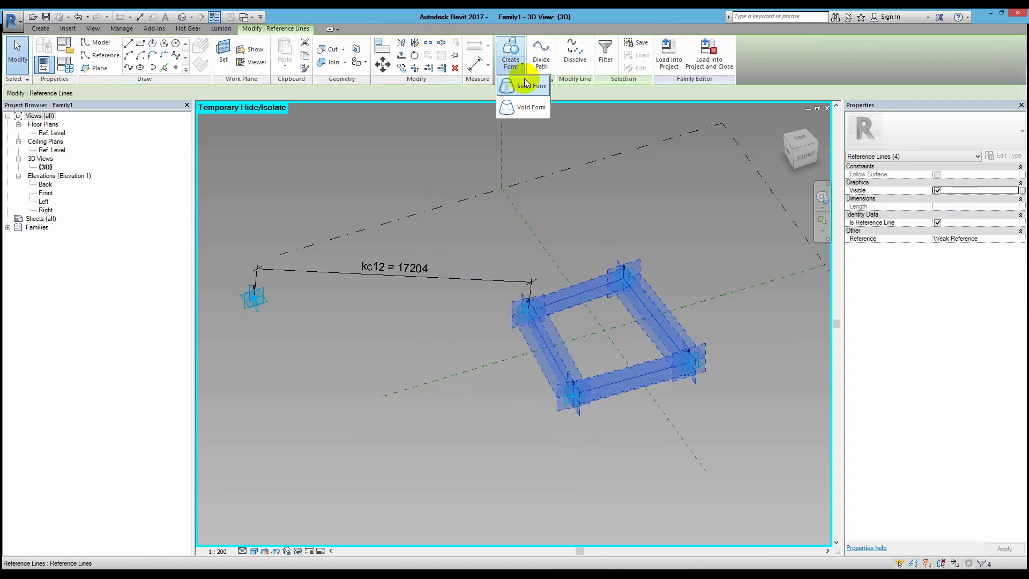
{"action": "left_click", "coordinate": [525, 82]}
{"action": "left_click", "coordinate": [558, 427]}
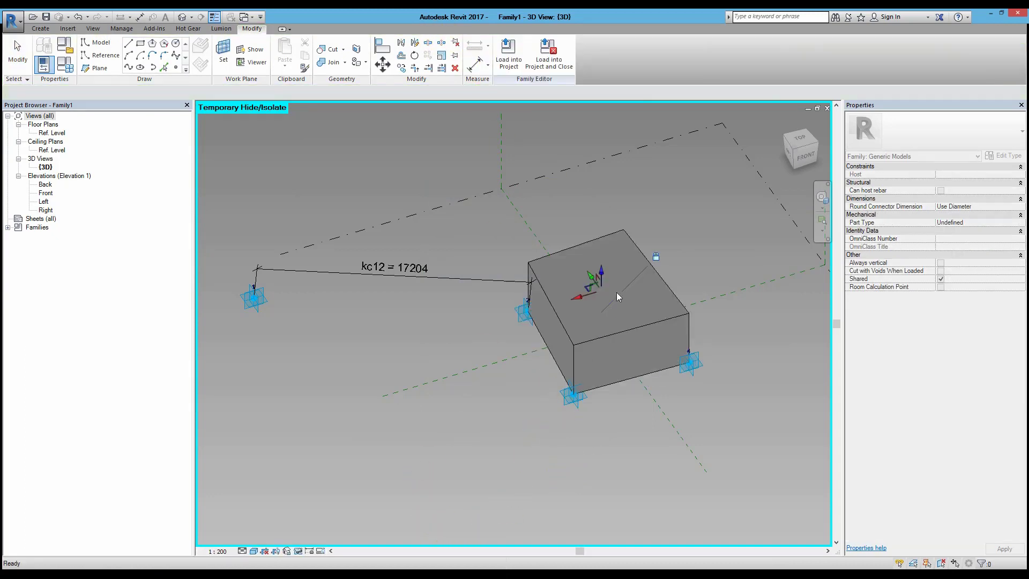
{"action": "left_click", "coordinate": [638, 249]}
{"action": "left_click", "coordinate": [653, 241]}
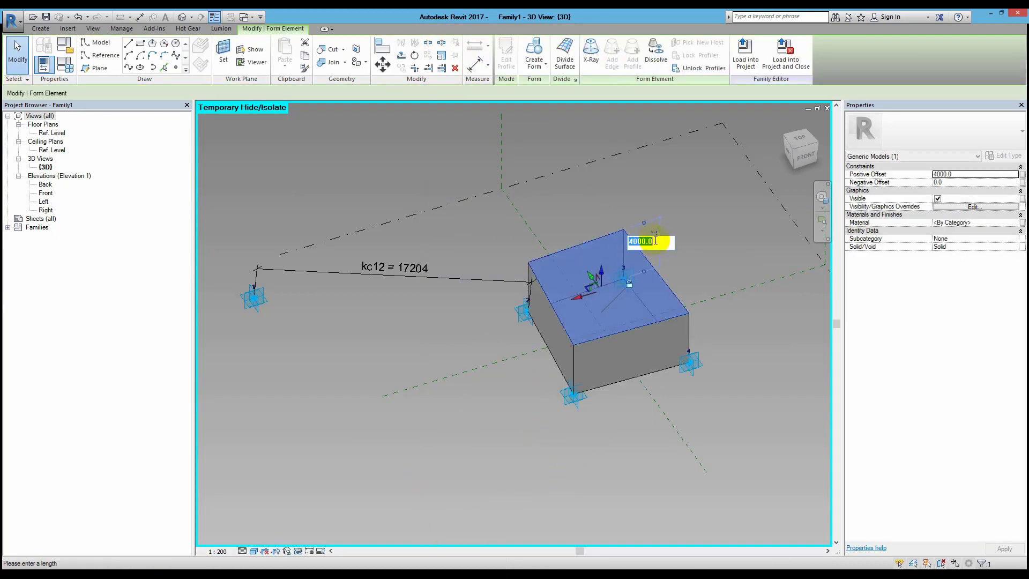
{"action": "type", "text": "200"}
{"action": "key", "text": "Return"}
{"action": "key", "text": "Escape"}
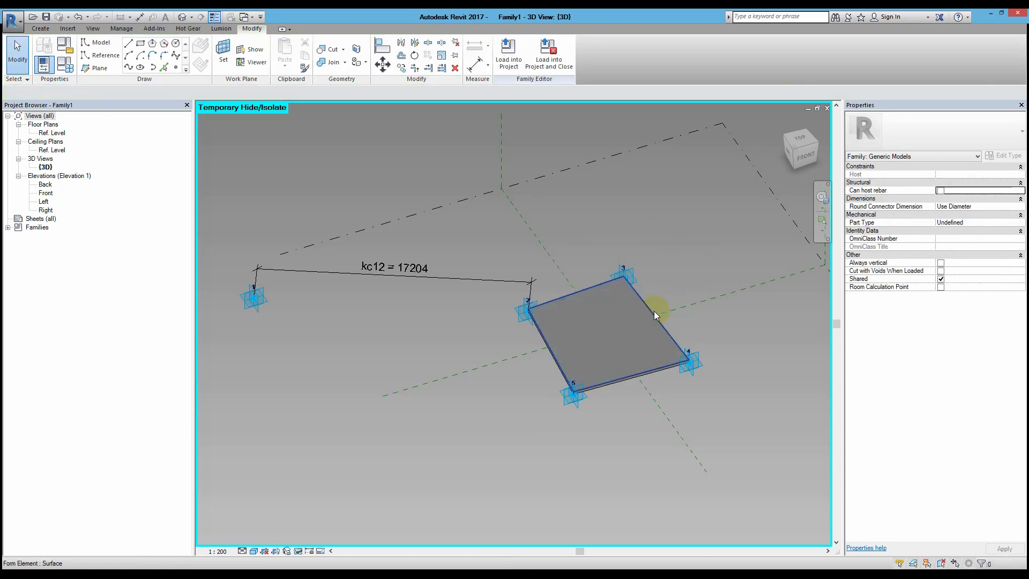
Step: Give the slab material VL 4, tie its visibility to H4, and temporarily hide it
{"action": "left_click", "coordinate": [643, 313]}
{"action": "left_click", "coordinate": [1007, 222]}
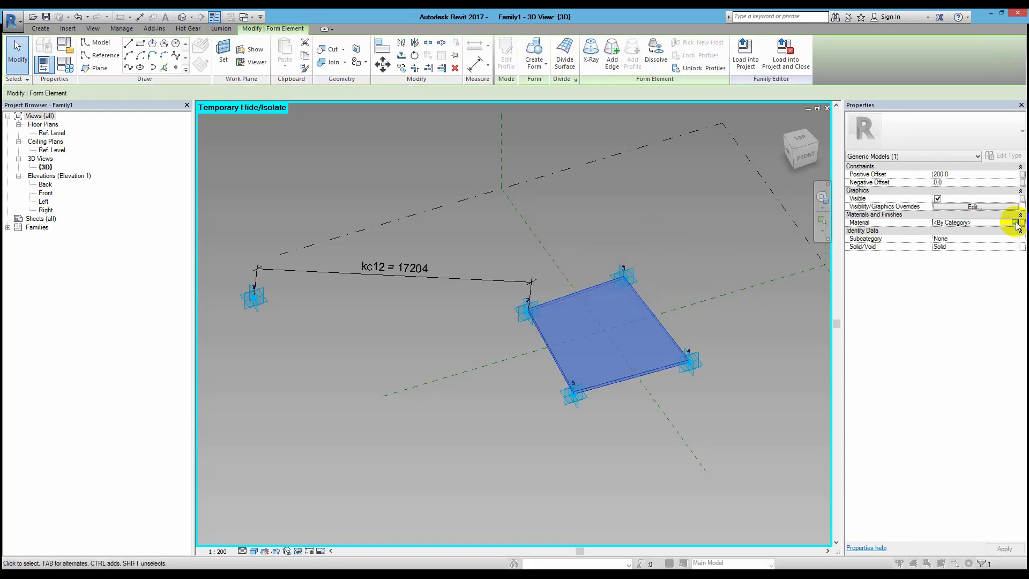
{"action": "double_click", "coordinate": [85, 231]}
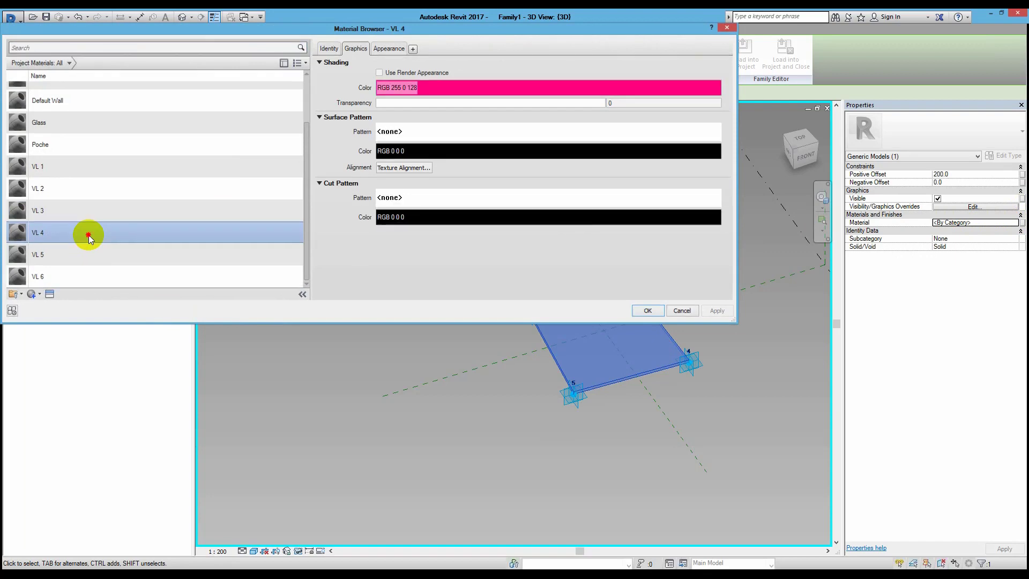
{"action": "left_click", "coordinate": [1021, 198]}
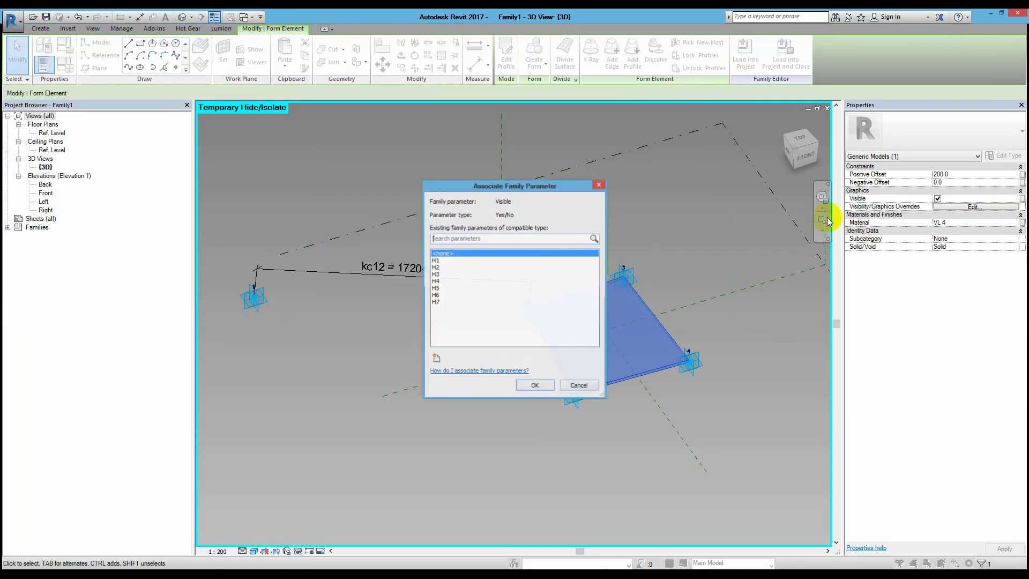
{"action": "left_click", "coordinate": [451, 282]}
{"action": "left_click", "coordinate": [535, 386]}
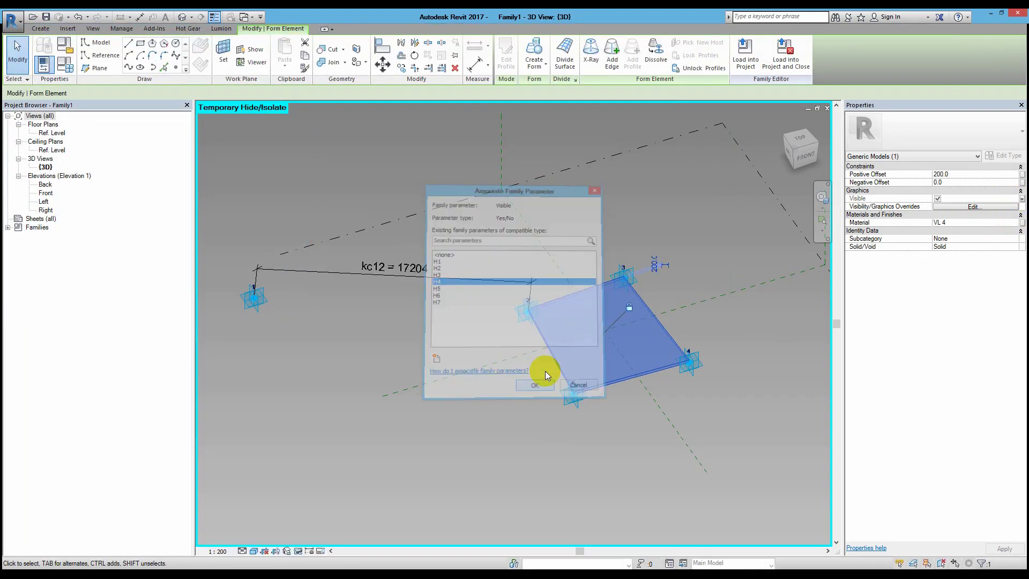
{"action": "key", "text": "Delete"}
Step: Extrude the reference-line chain into a box form 100 high
{"action": "key", "text": "Tab"}
{"action": "left_click", "coordinate": [621, 272]}
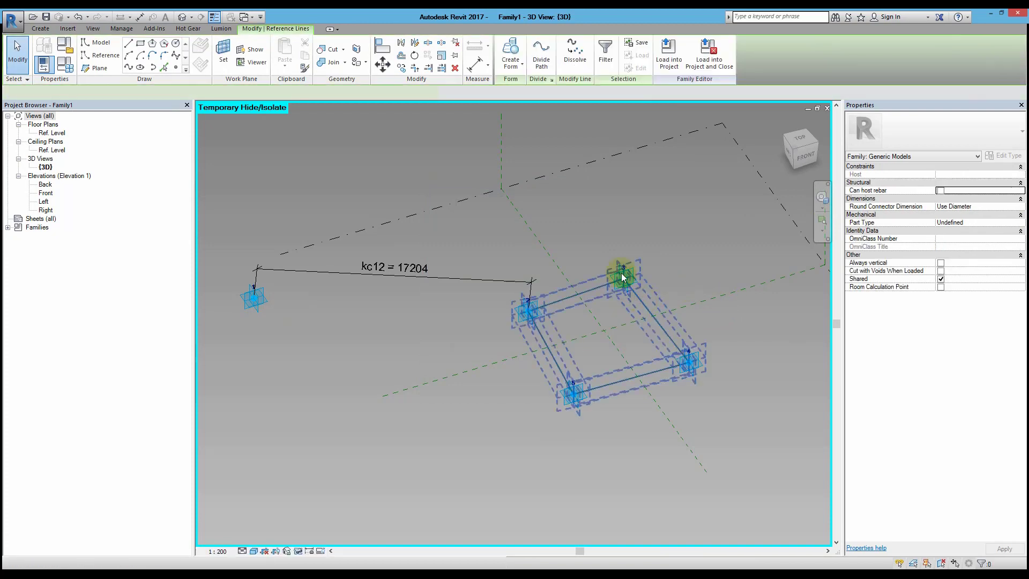
{"action": "left_click", "coordinate": [503, 65]}
{"action": "left_click", "coordinate": [519, 85]}
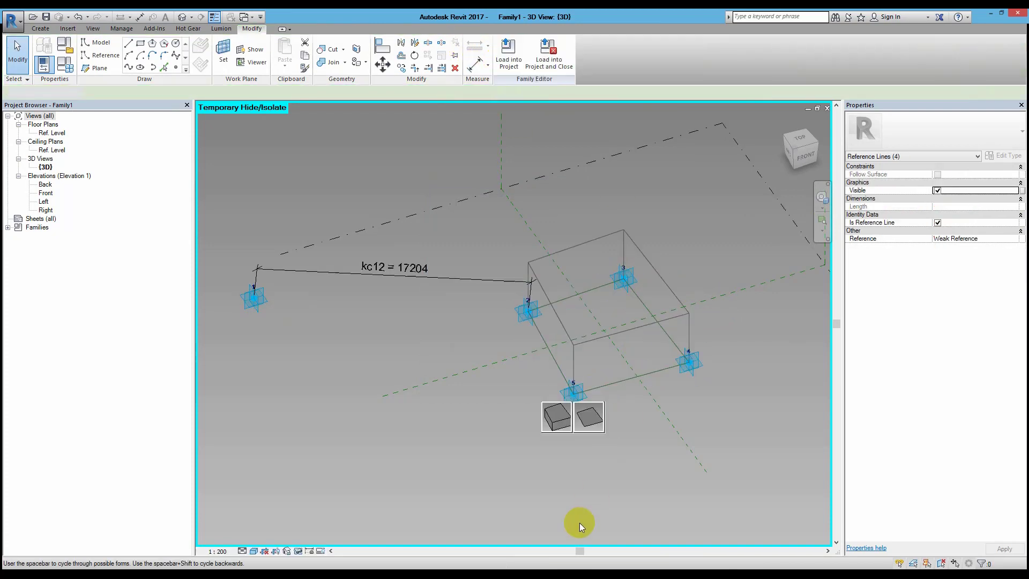
{"action": "left_click", "coordinate": [572, 420]}
{"action": "left_click", "coordinate": [633, 249]}
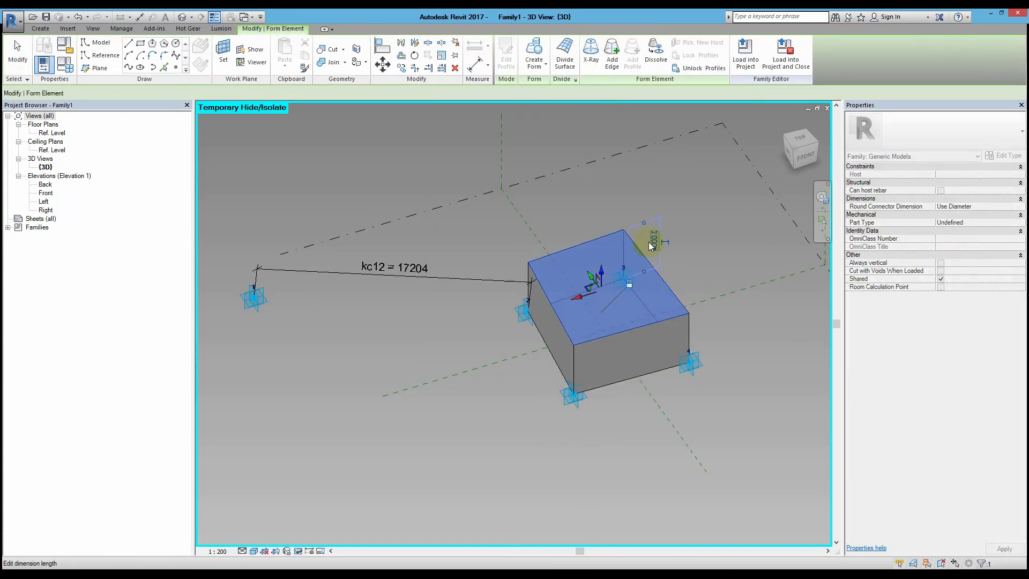
{"action": "type", "text": "100"}
{"action": "key", "text": "Return"}
{"action": "key", "text": "Escape"}
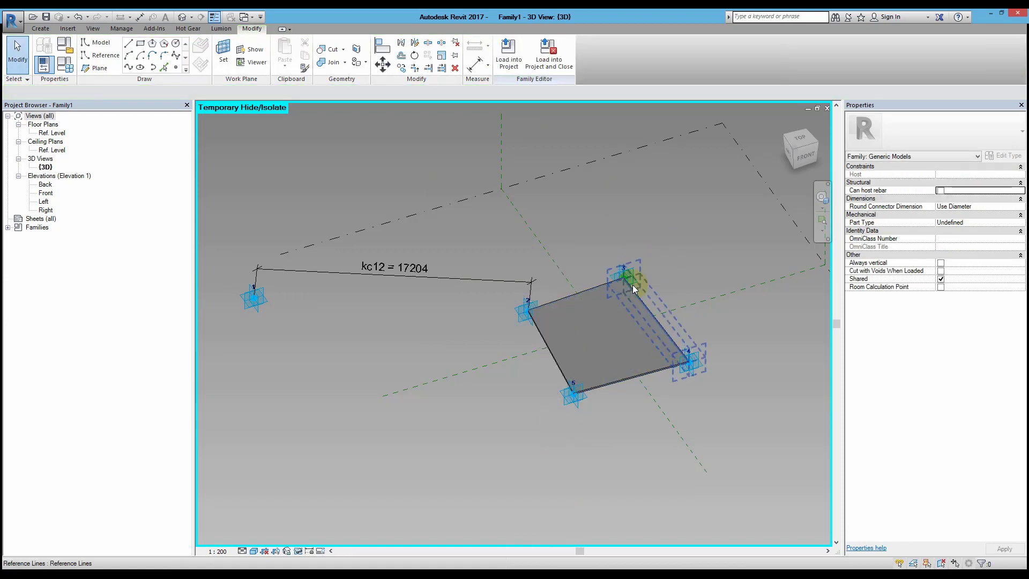
Step: Assign material VL 5 to the thin slab and link its visibility to H5
{"action": "left_click", "coordinate": [632, 291]}
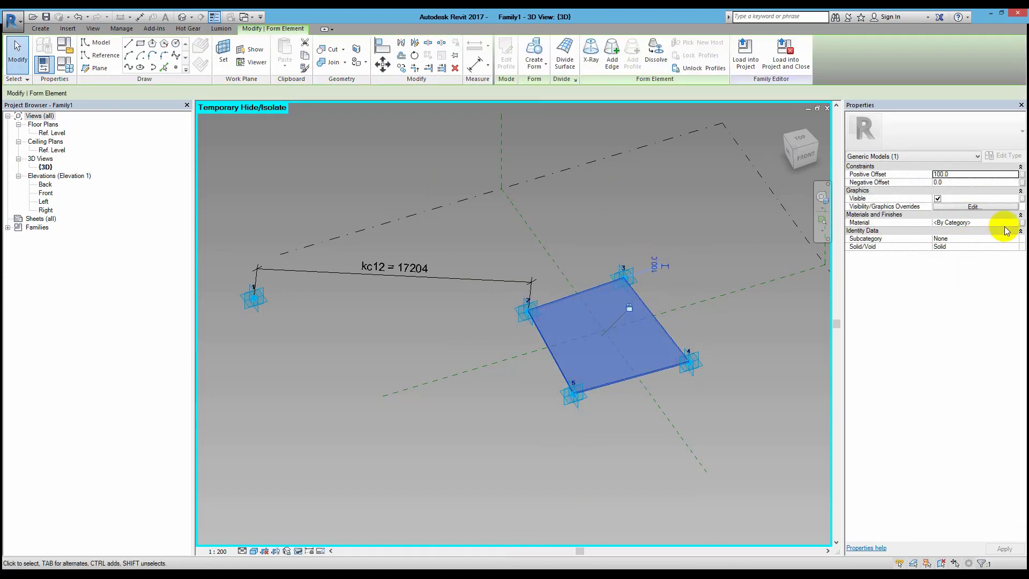
{"action": "left_click", "coordinate": [1018, 223]}
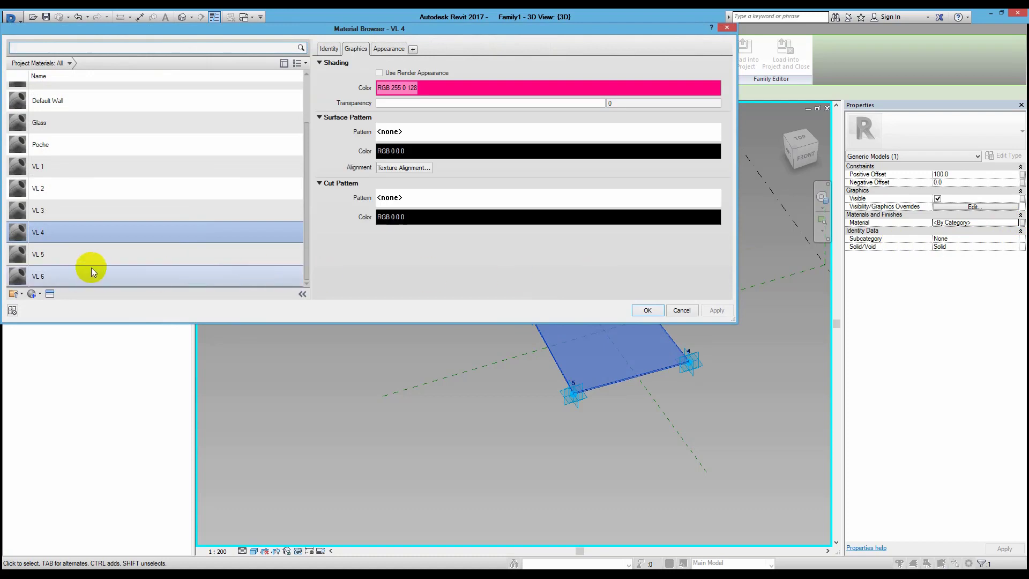
{"action": "left_click", "coordinate": [127, 252]}
{"action": "left_click", "coordinate": [647, 310]}
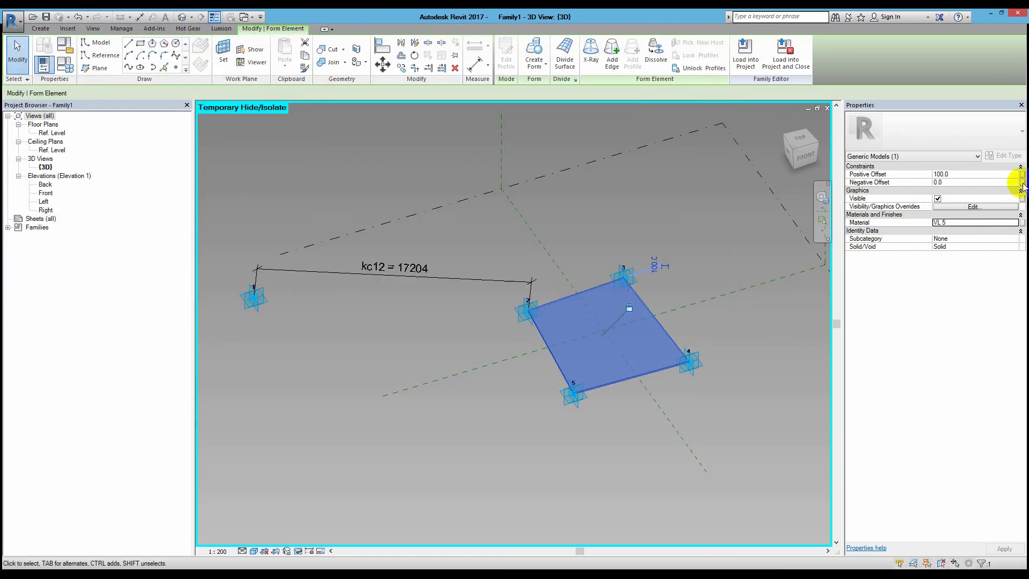
{"action": "left_click", "coordinate": [1023, 199]}
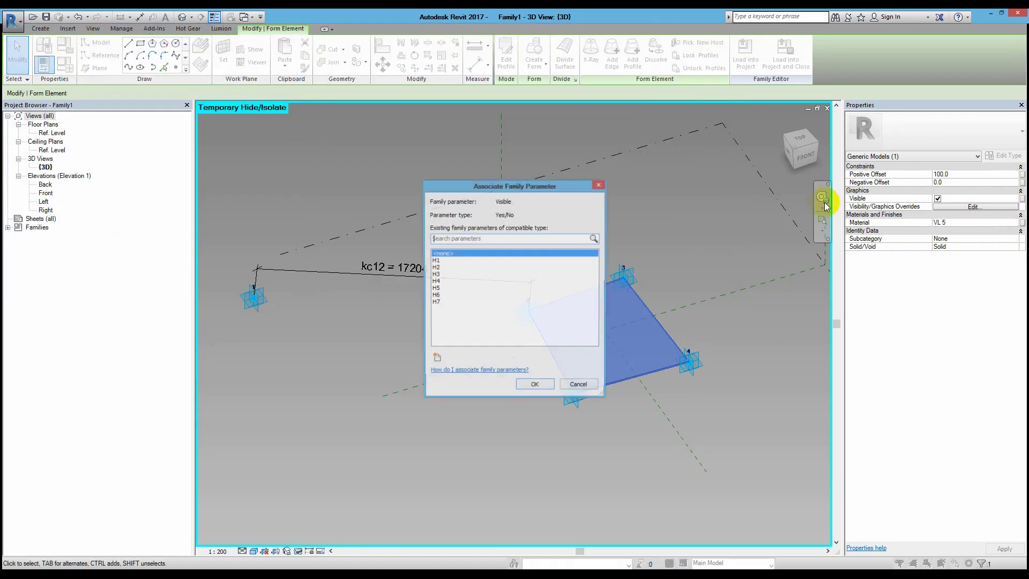
{"action": "left_click", "coordinate": [445, 288]}
{"action": "left_click", "coordinate": [537, 386]}
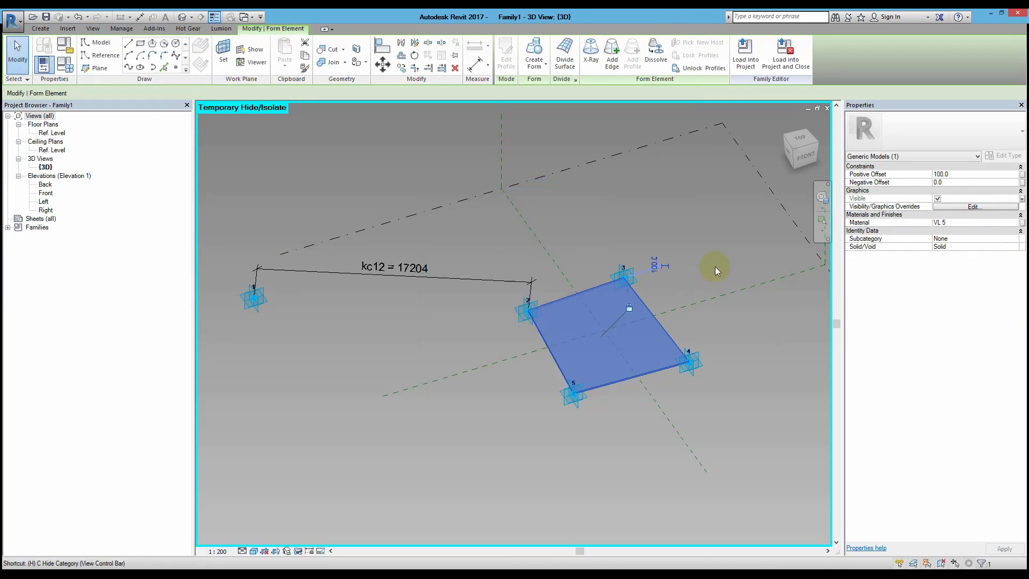
Step: Extrude the reference lines into a box form 150 high
{"action": "left_click", "coordinate": [714, 265]}
{"action": "left_click", "coordinate": [643, 303]}
{"action": "left_click", "coordinate": [505, 56]}
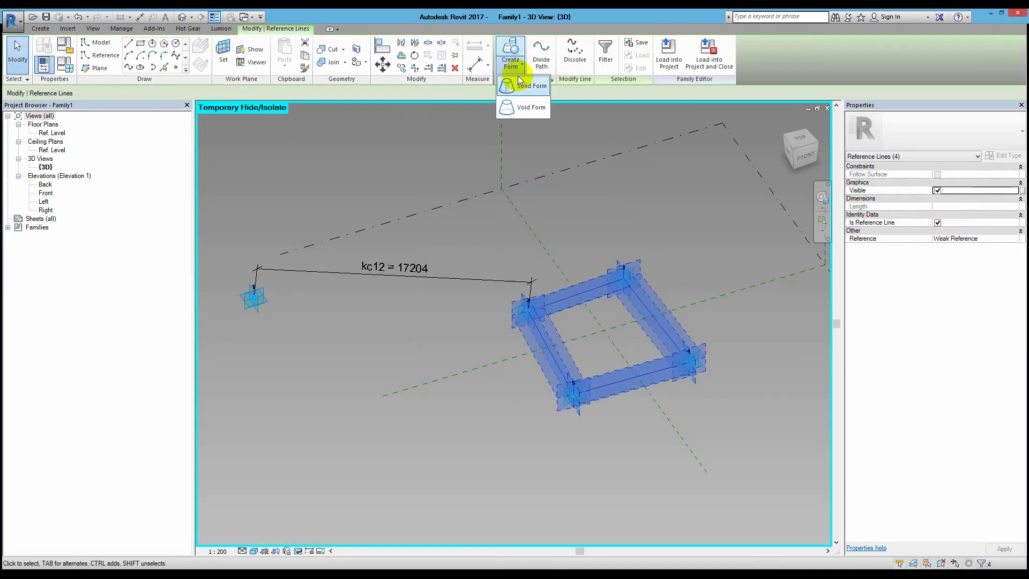
{"action": "left_click", "coordinate": [515, 88]}
{"action": "left_click", "coordinate": [578, 426]}
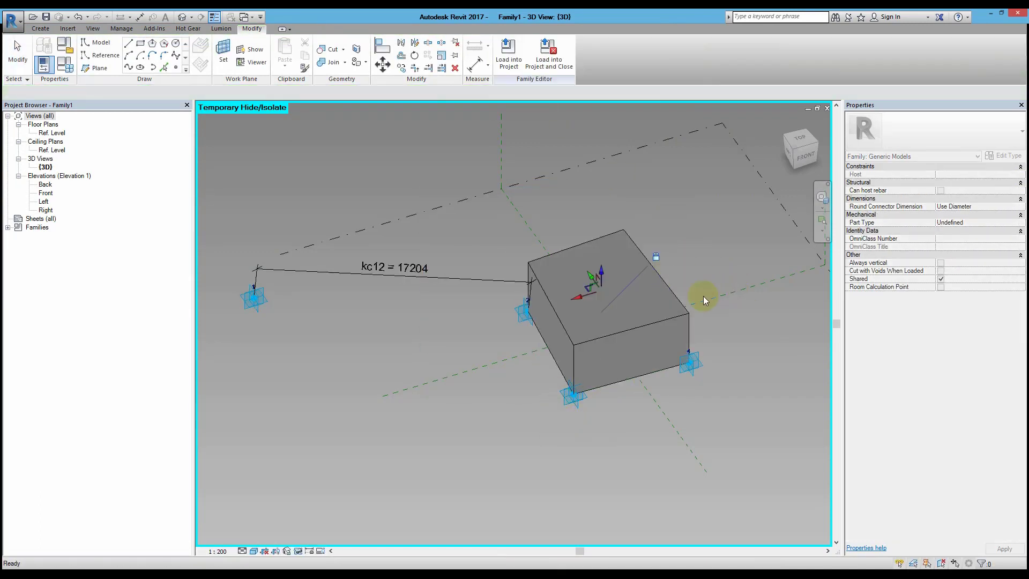
{"action": "left_click", "coordinate": [669, 289]}
{"action": "left_click", "coordinate": [651, 241]}
{"action": "type", "text": "1"}
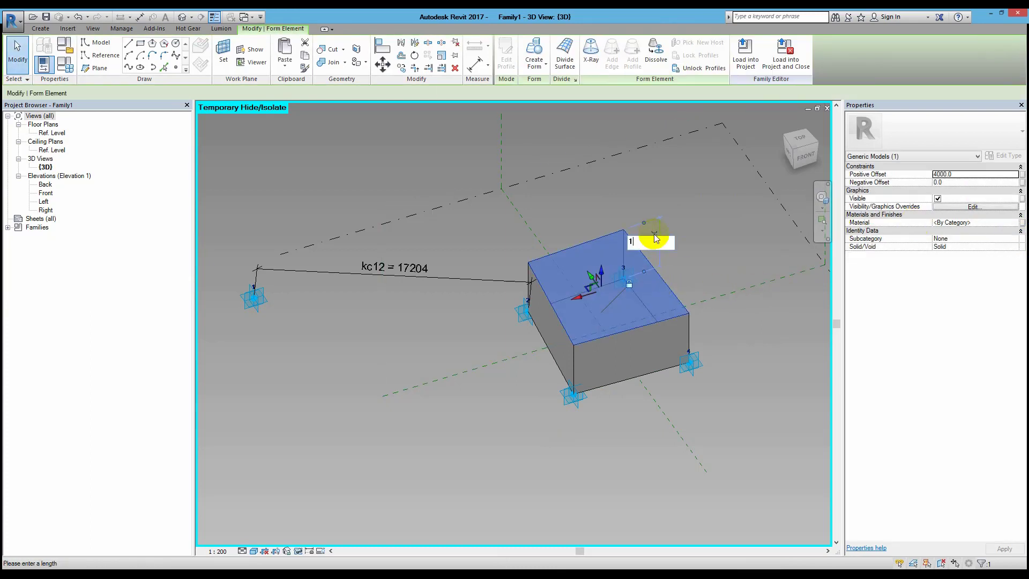
{"action": "type", "text": "50"}
{"action": "key", "text": "Return"}
{"action": "key", "text": "Escape"}
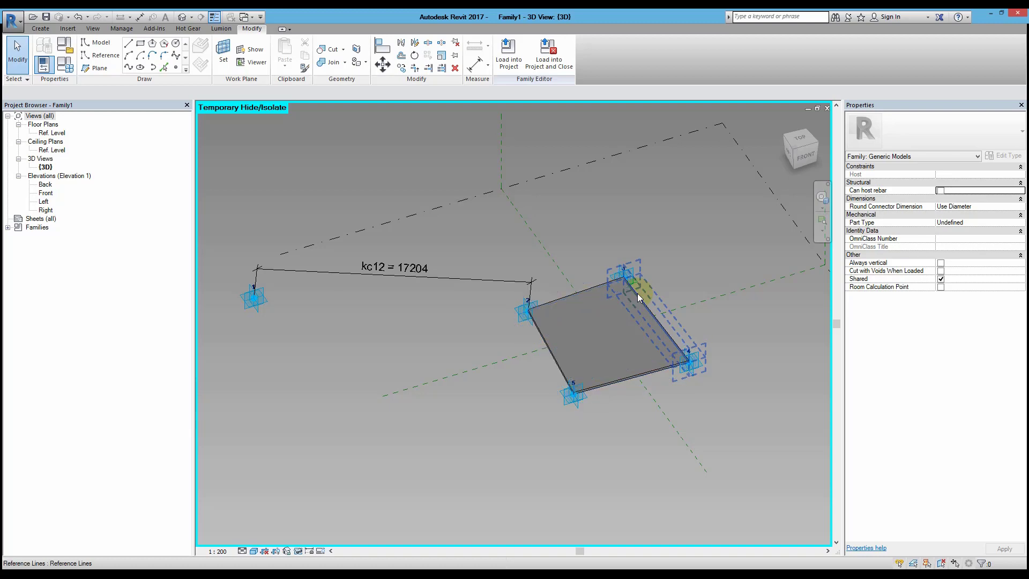
Step: Assign material VL 6 to the slab and link its visibility to H6
{"action": "left_click", "coordinate": [638, 301]}
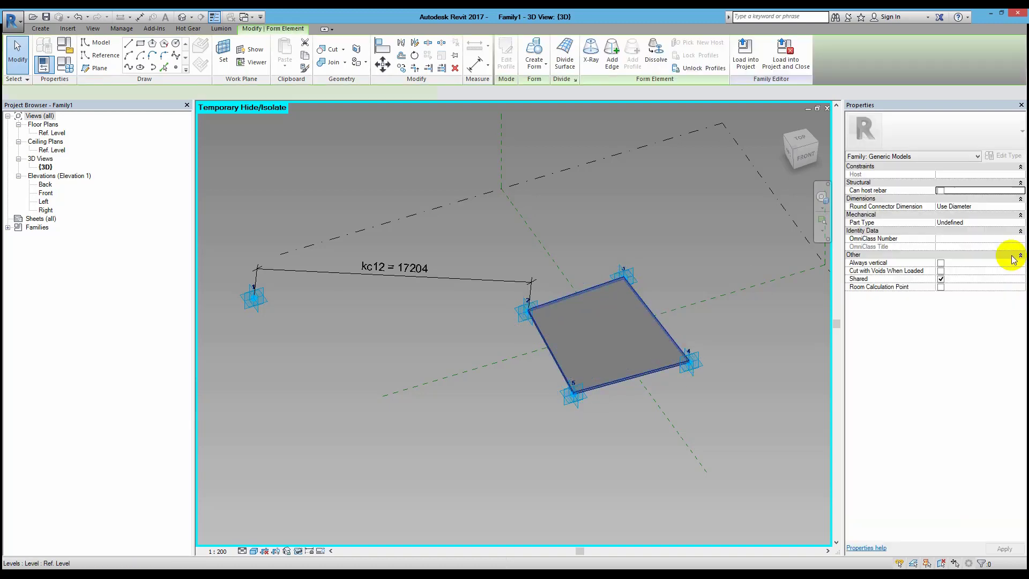
{"action": "left_click", "coordinate": [1008, 222]}
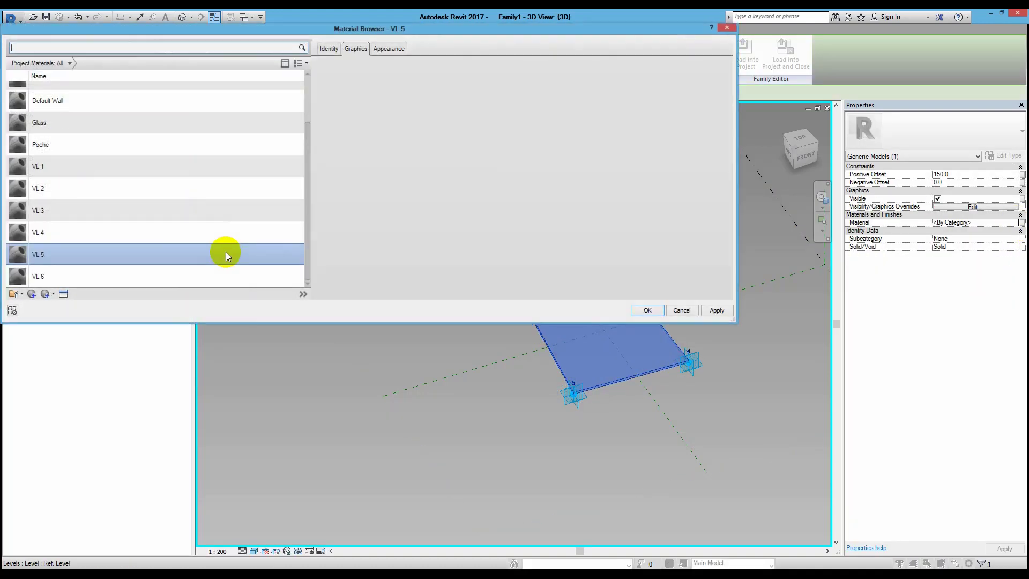
{"action": "left_click", "coordinate": [225, 254]}
{"action": "left_click", "coordinate": [52, 279]}
{"action": "key", "text": "Return"}
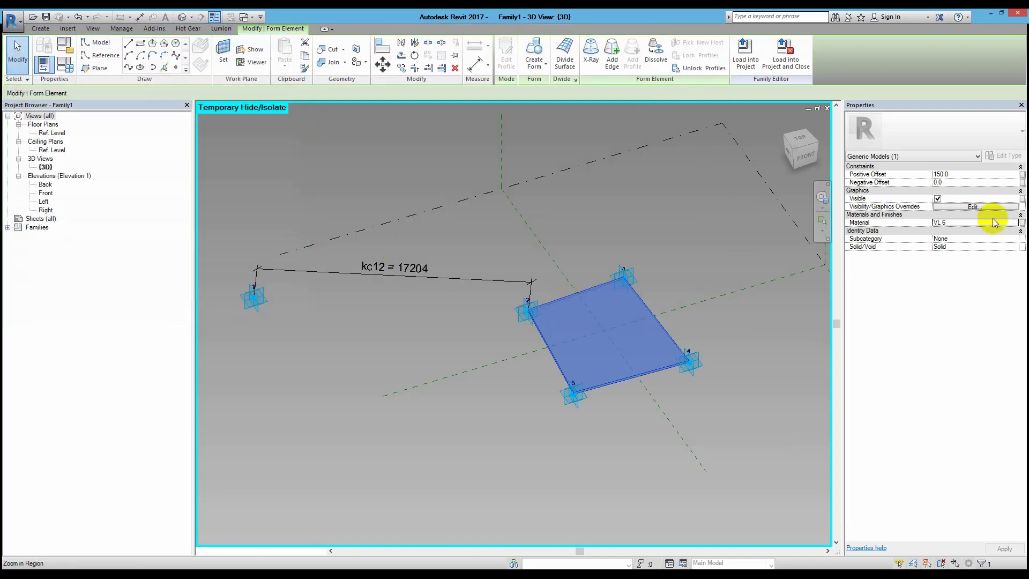
{"action": "left_click", "coordinate": [1022, 198]}
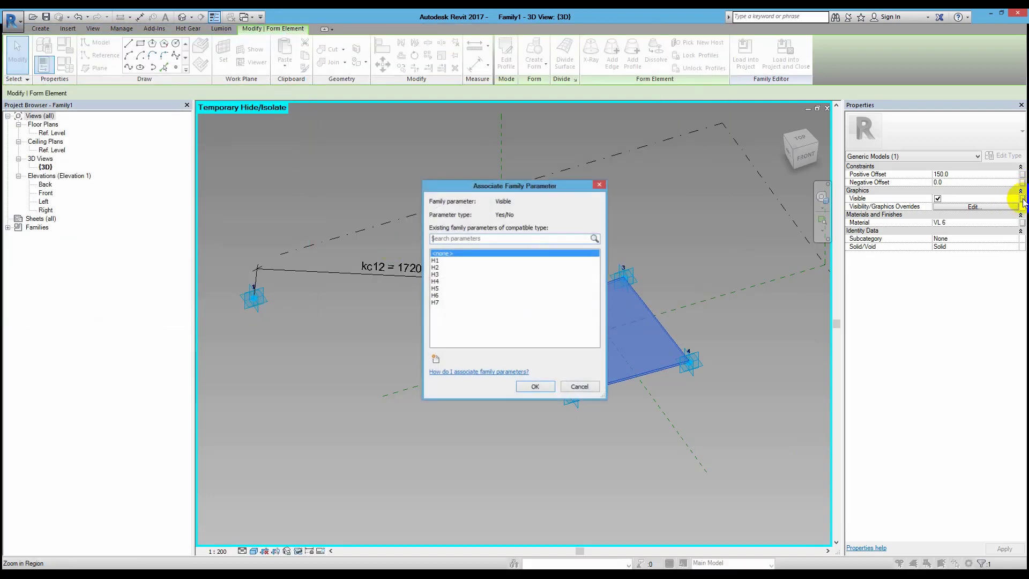
{"action": "left_click", "coordinate": [444, 295]}
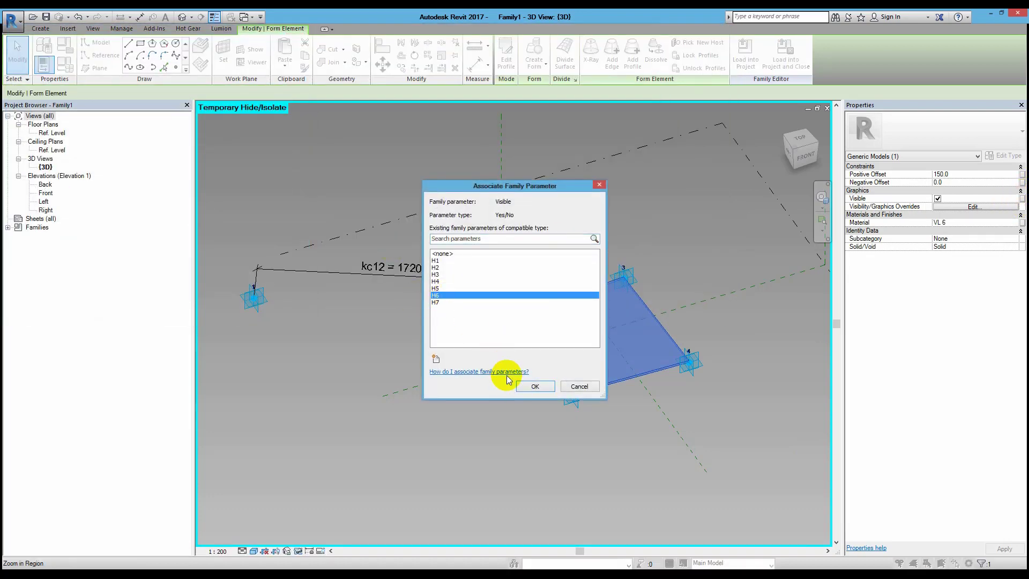
{"action": "left_click", "coordinate": [534, 386]}
{"action": "left_click", "coordinate": [745, 263]}
Step: Create a flat surface form spanning the square's reference lines
{"action": "left_click", "coordinate": [643, 303]}
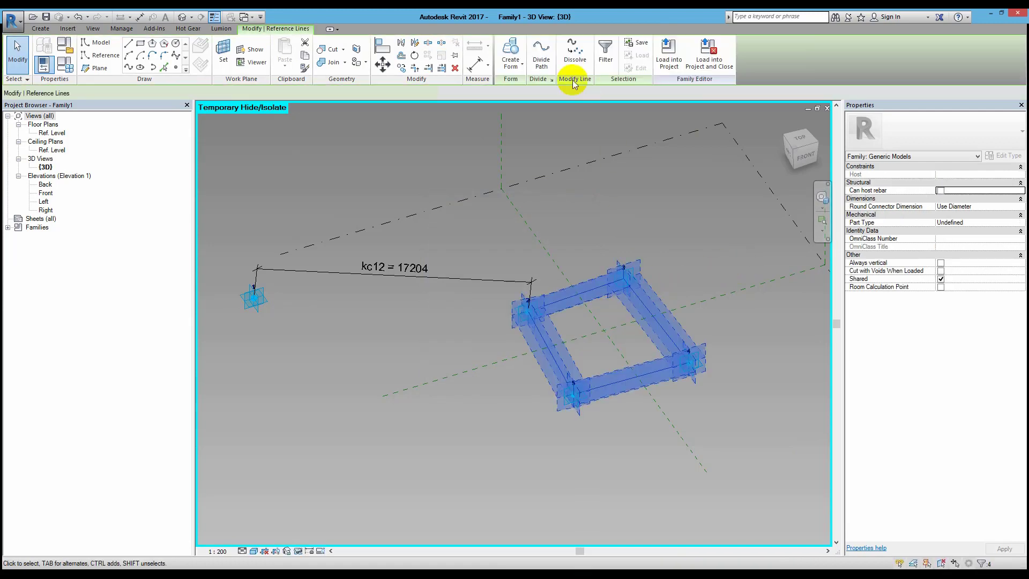
{"action": "left_click", "coordinate": [511, 64]}
{"action": "left_click", "coordinate": [522, 87]}
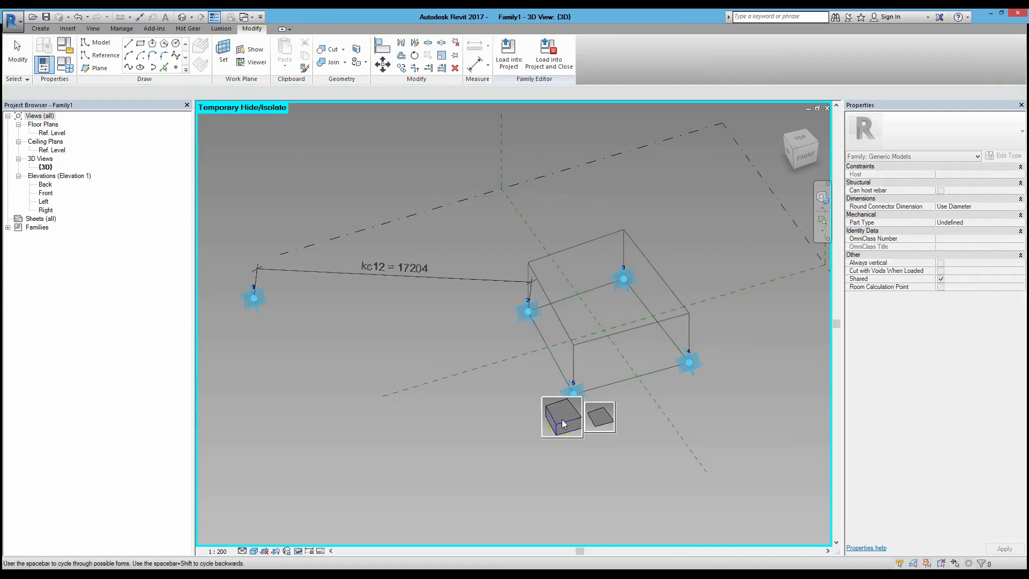
{"action": "left_click", "coordinate": [598, 418]}
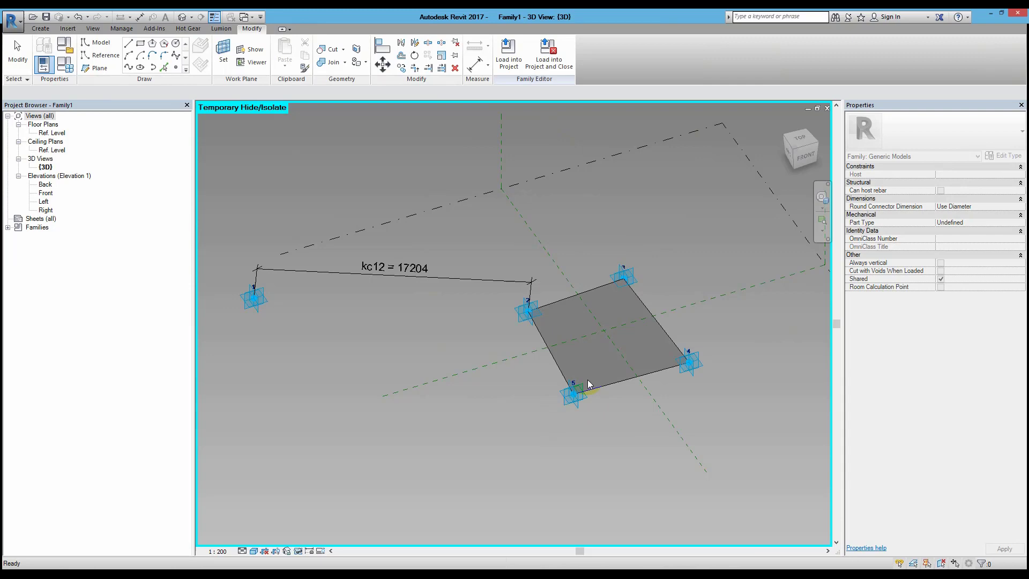
Step: Give the surface Glass material and link its visibility to H7
{"action": "left_click", "coordinate": [636, 298]}
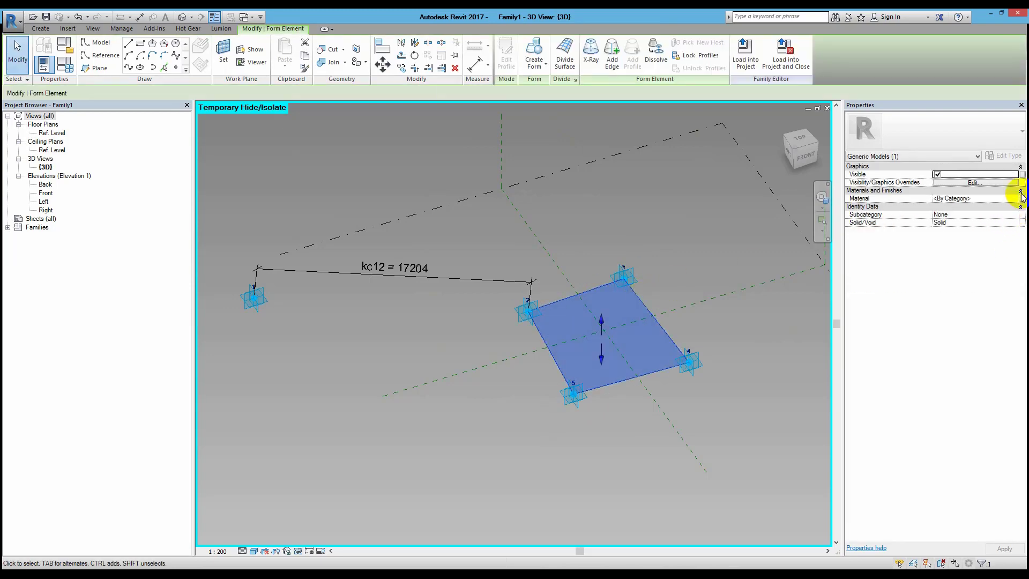
{"action": "left_click", "coordinate": [1011, 198]}
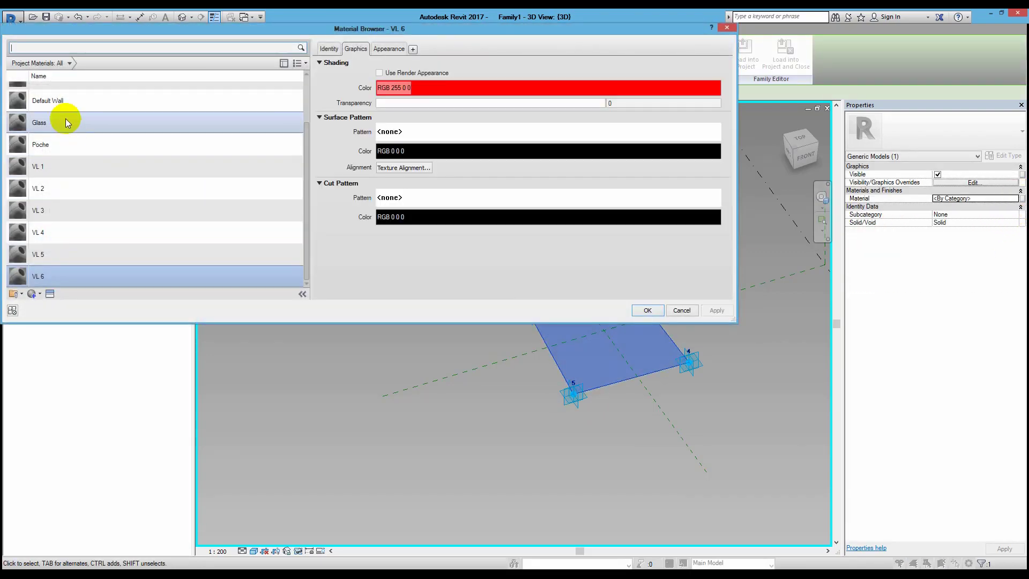
{"action": "double_click", "coordinate": [68, 122]}
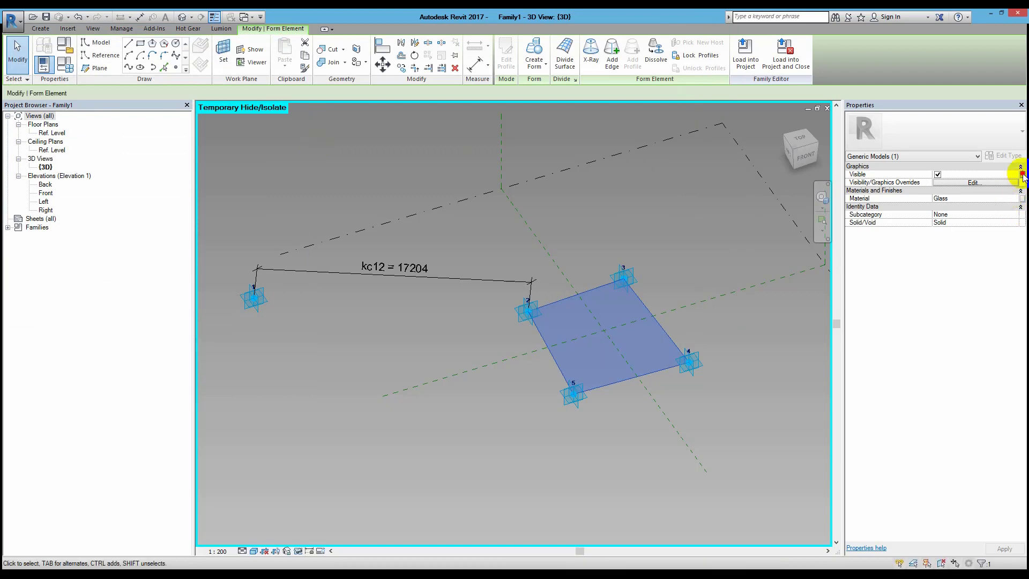
{"action": "left_click", "coordinate": [1022, 175]}
{"action": "left_click", "coordinate": [436, 295]}
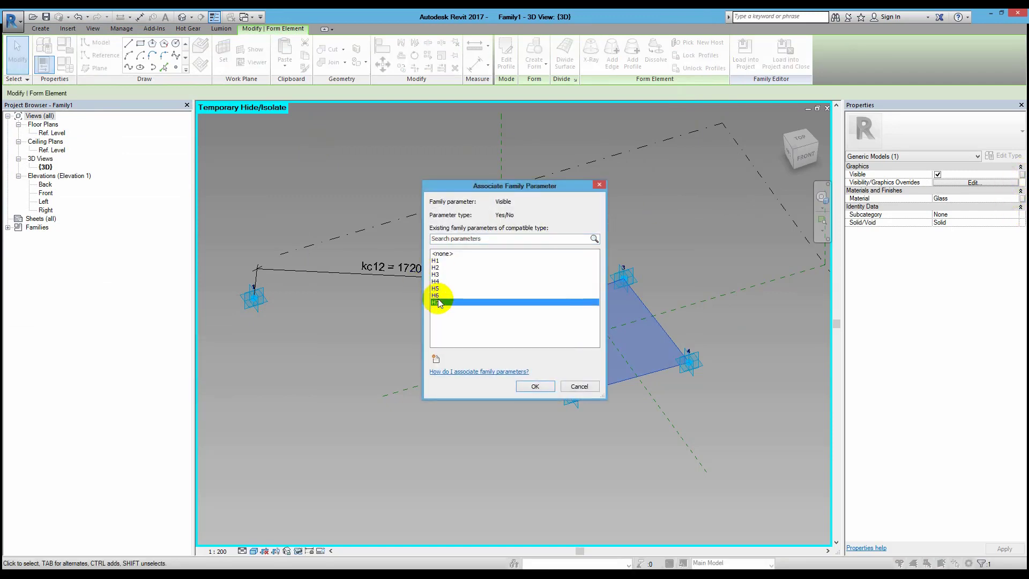
{"action": "left_click", "coordinate": [528, 385]}
{"action": "left_click", "coordinate": [677, 292]}
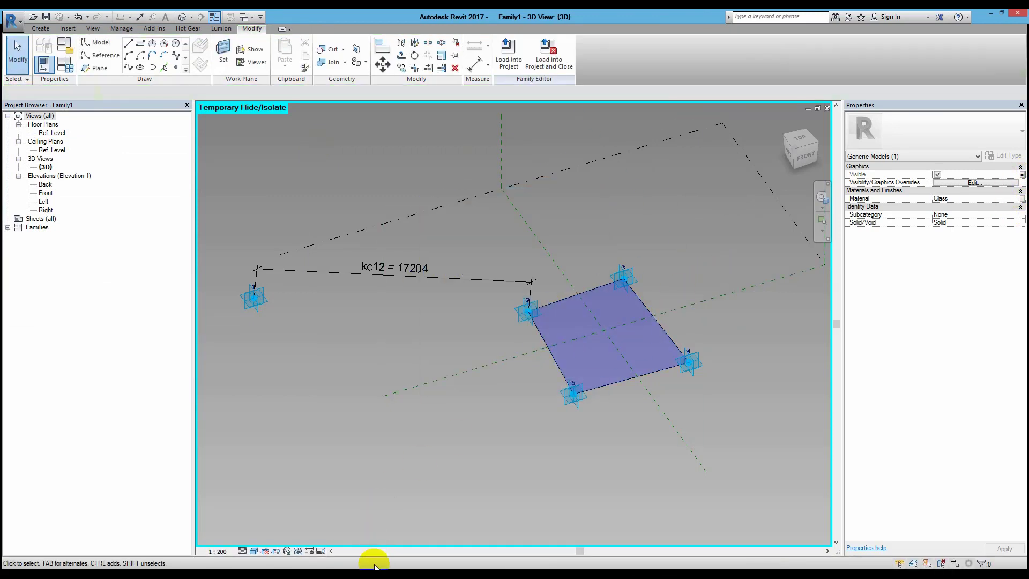
{"action": "left_click", "coordinate": [298, 550]}
Step: Restore all hidden forms and drag adaptive point 1 to test kc12 updating
{"action": "left_click", "coordinate": [324, 540]}
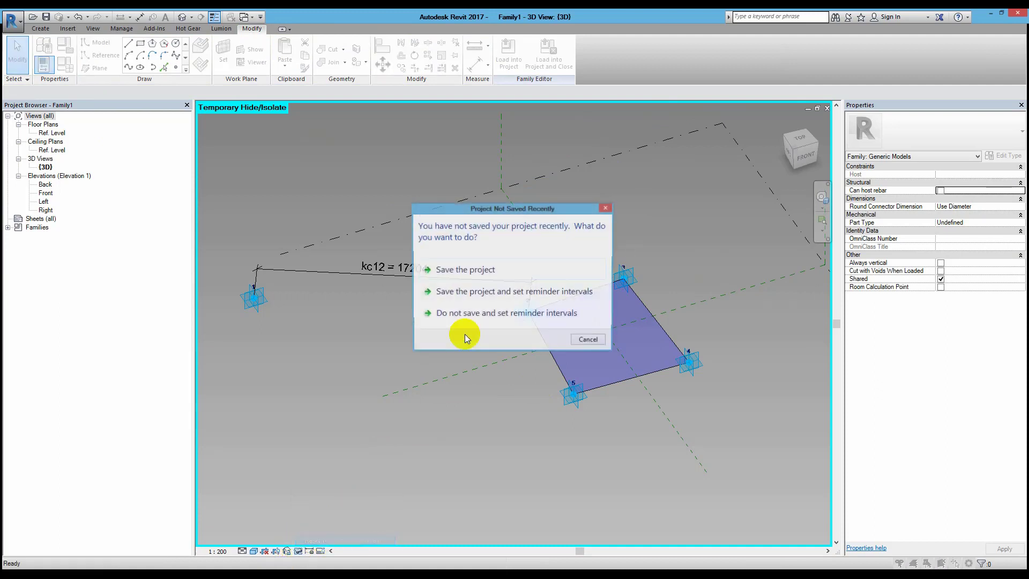
{"action": "left_click", "coordinate": [474, 334]}
{"action": "left_click", "coordinate": [257, 303]}
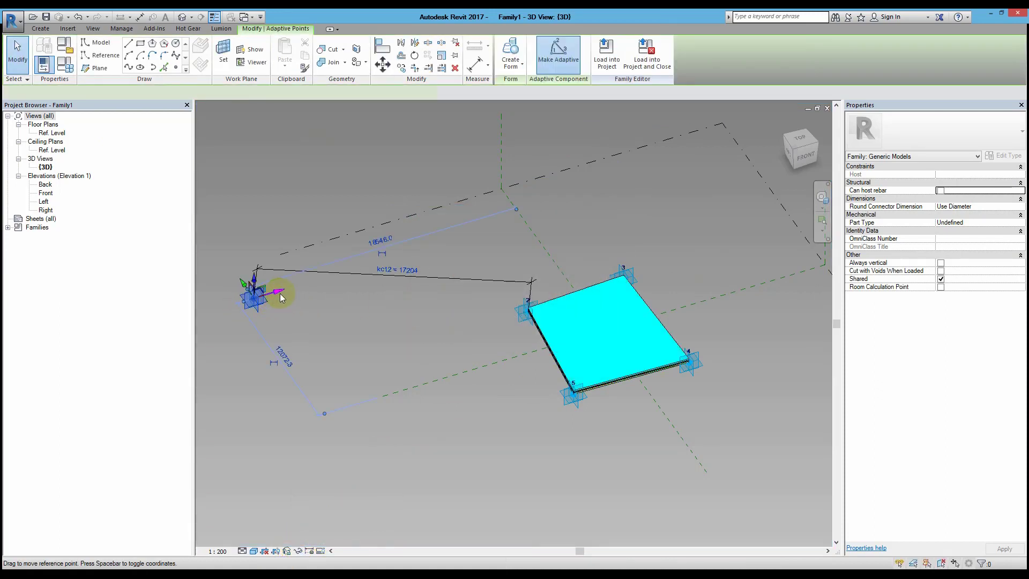
{"action": "mouse_move", "coordinate": [268, 292]}
{"action": "left_mouse_down"}
{"action": "mouse_move", "coordinate": [364, 288]}
{"action": "mouse_move", "coordinate": [276, 295]}
{"action": "left_mouse_up"}
{"action": "left_click", "coordinate": [324, 308]}
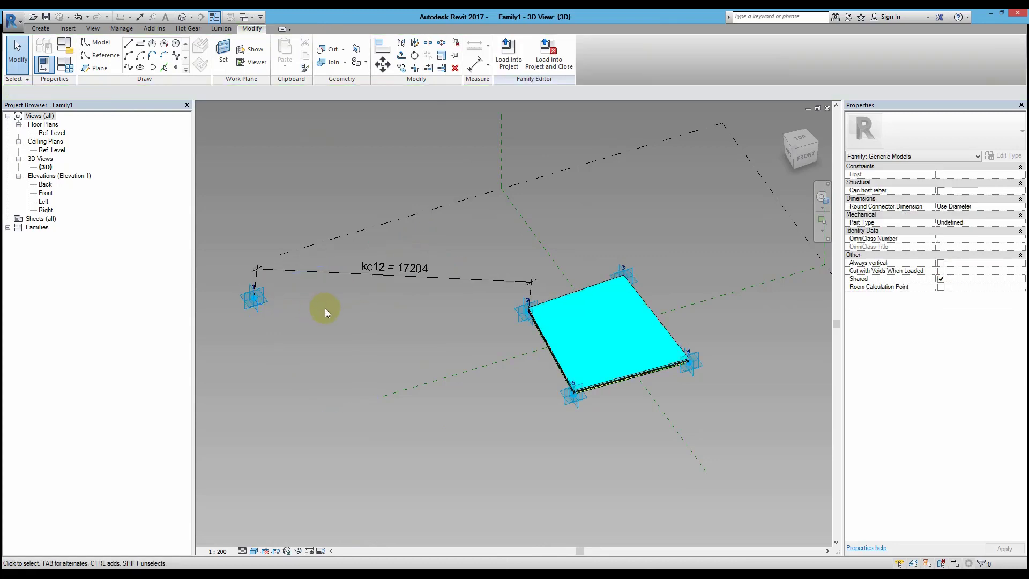
{"action": "left_click", "coordinate": [71, 67]}
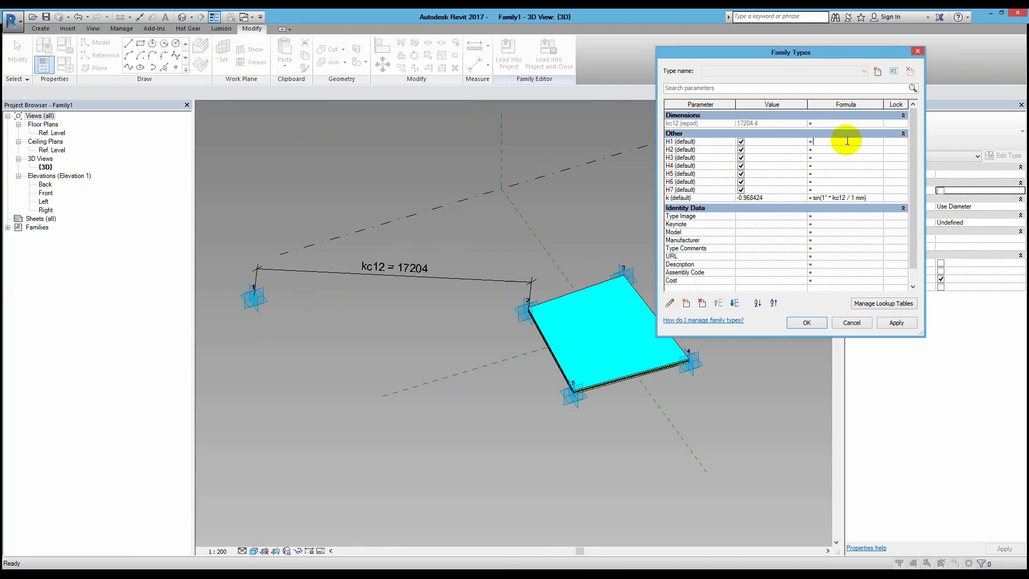
Step: Enter formula k < -0.4 for H1 and and(not(k < -0.4), k < -0.2) for H2
{"action": "left_click", "coordinate": [828, 144]}
{"action": "type", "text": "k<0.4"}
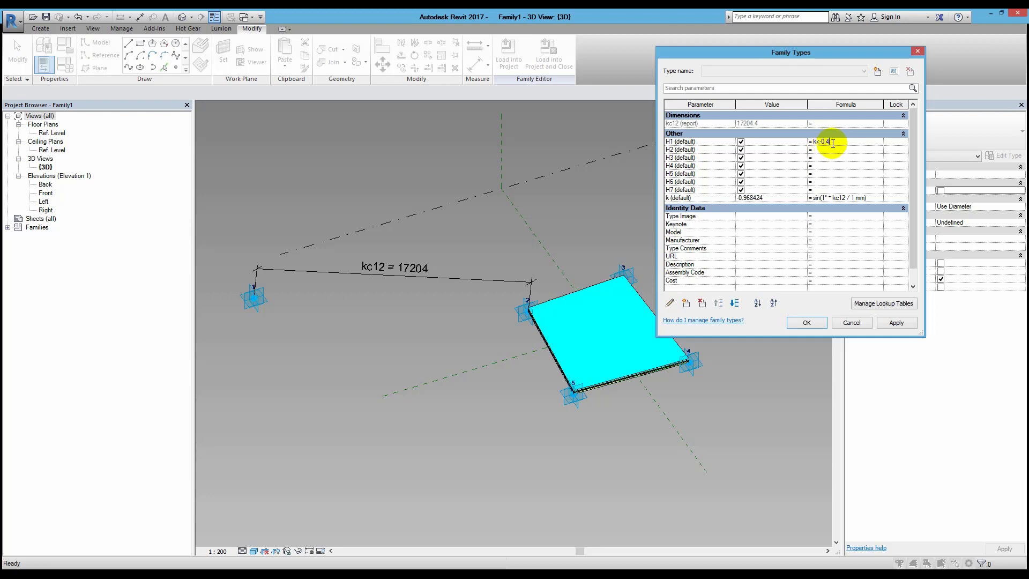
{"action": "left_click_drag", "start_coordinate": [833, 143], "coordinate": [801, 142]}
{"action": "left_click", "coordinate": [833, 150]}
{"action": "type", "text": "and(not(k<-0.4),k<0"}
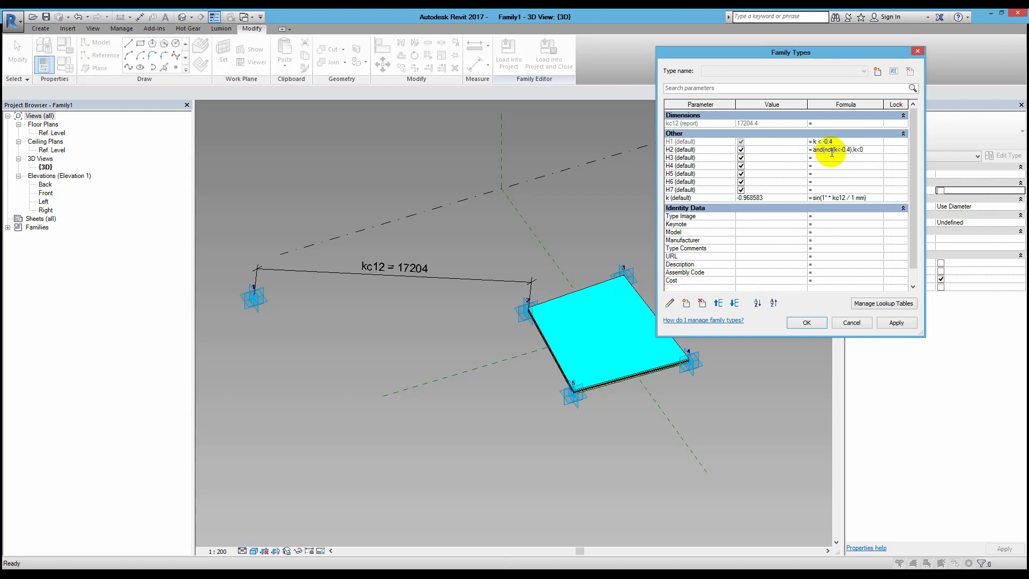
{"action": "key", "text": "Return"}
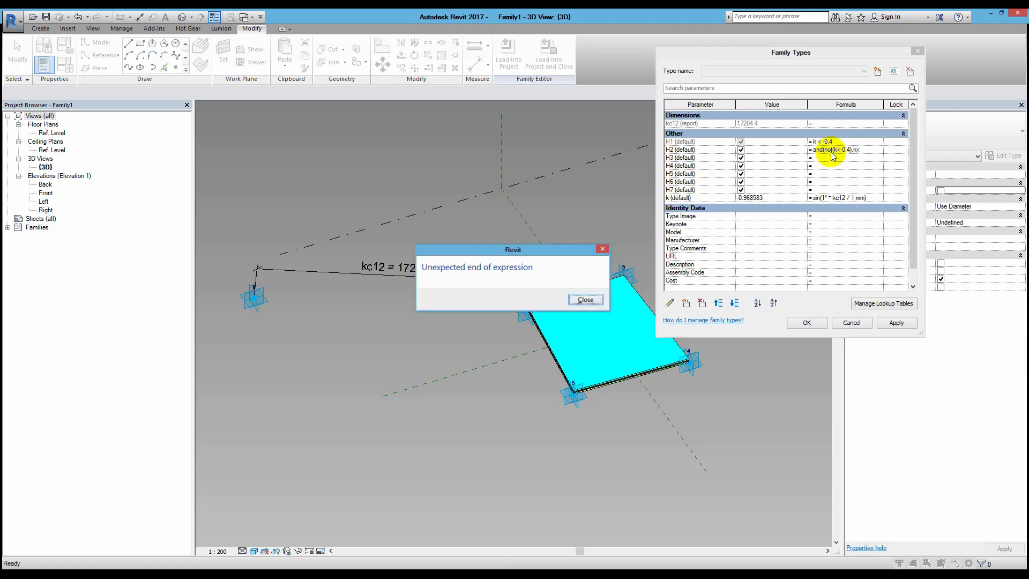
{"action": "key", "text": "Return"}
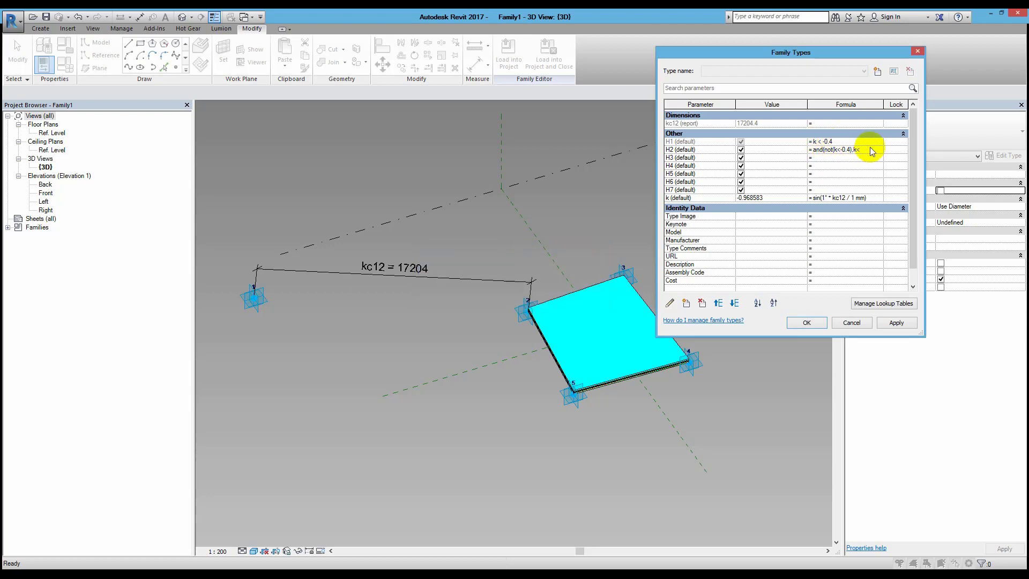
{"action": "type", "text": "-0.2"}
{"action": "left_click", "coordinate": [868, 158]}
{"action": "key", "text": "BackSpace"}
{"action": "type", "text": "2"}
Step: Change the H1 and H2 lower threshold from -0.4 to -0.6
{"action": "left_click", "coordinate": [838, 143]}
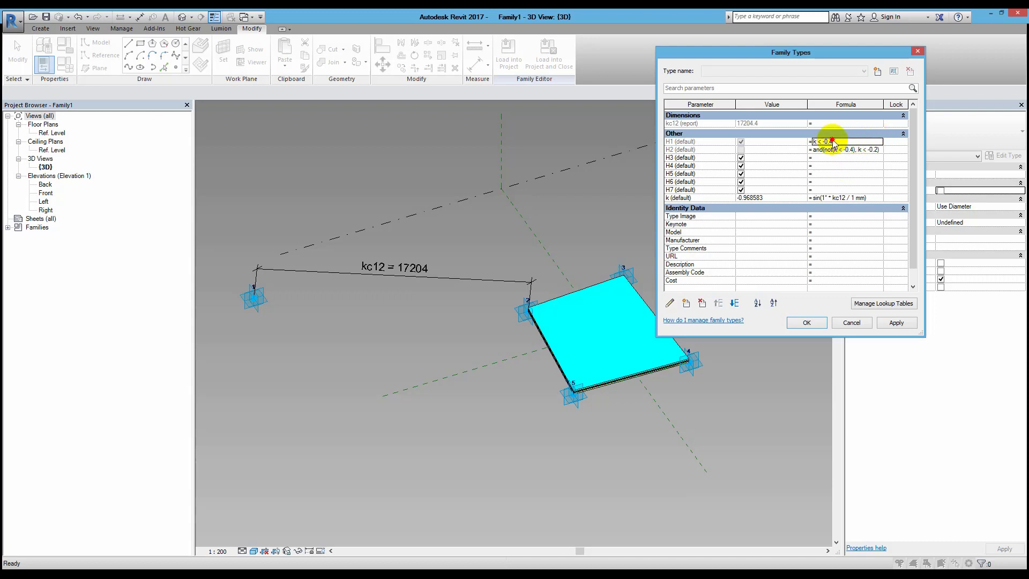
{"action": "left_click", "coordinate": [831, 155]}
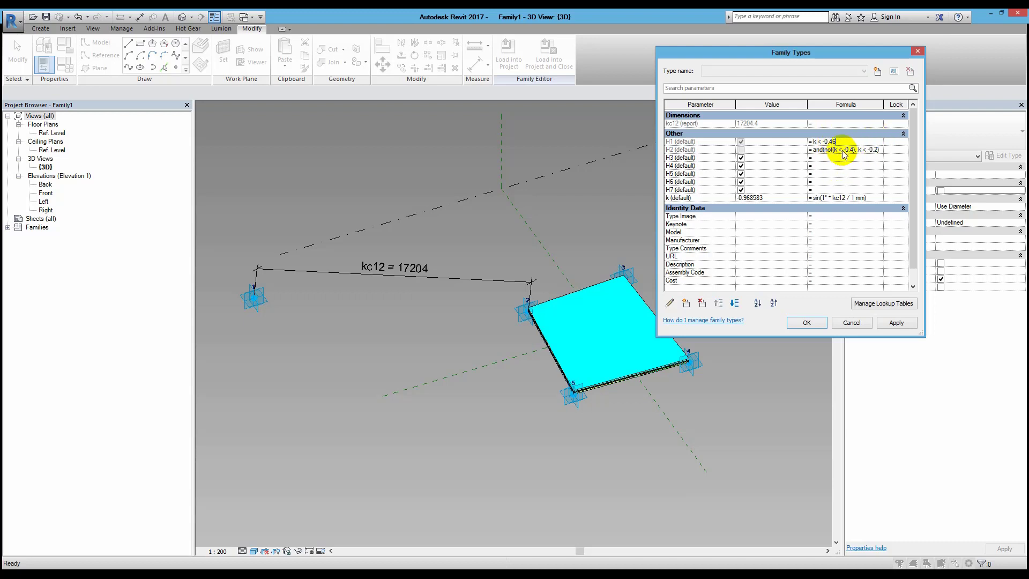
{"action": "left_click", "coordinate": [833, 142]}
{"action": "type", "text": "6"}
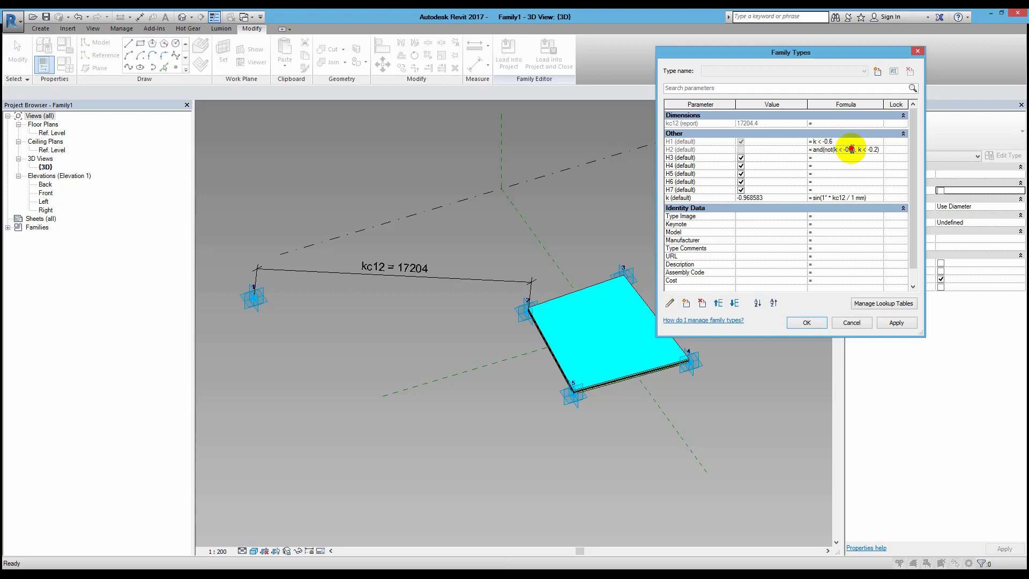
{"action": "double_click", "coordinate": [851, 150]}
{"action": "type", "text": "6"}
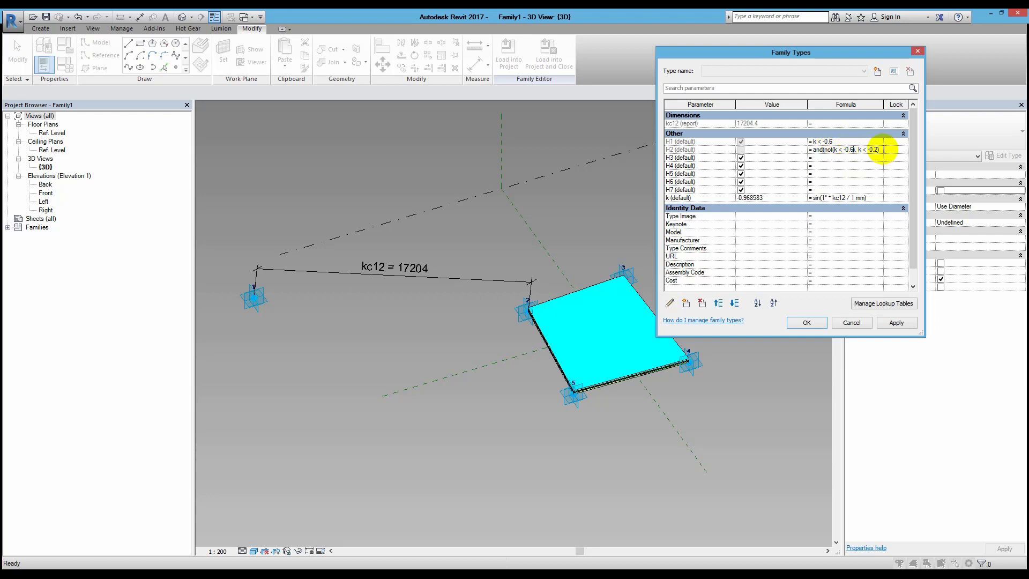
{"action": "double_click", "coordinate": [875, 150]}
{"action": "left_click", "coordinate": [853, 141]}
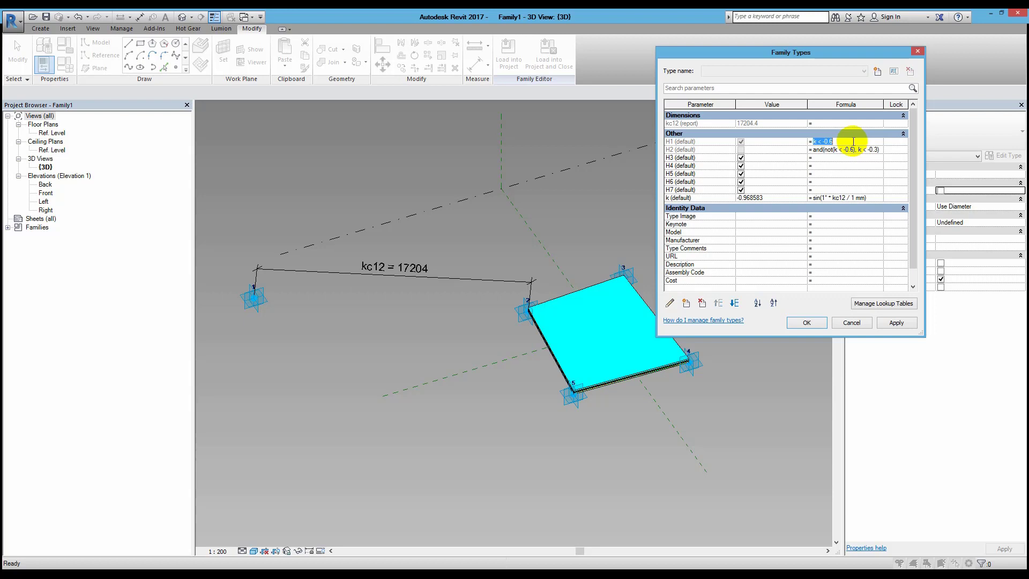
Step: Copy the H2 band formula into H3 and adjust its k thresholds
{"action": "left_click", "coordinate": [815, 150]}
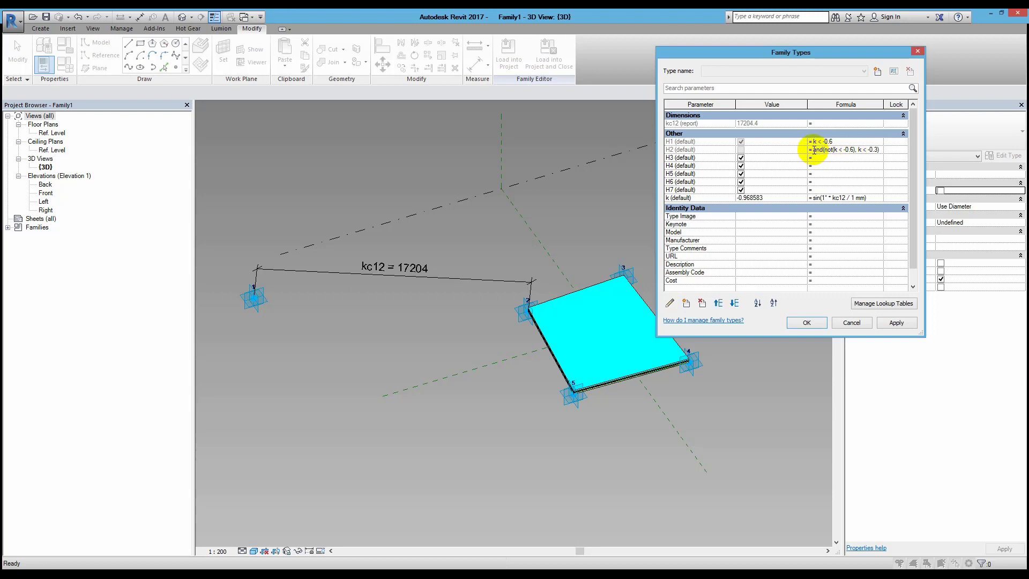
{"action": "mouse_move", "coordinate": [813, 150]}
{"action": "left_mouse_down"}
{"action": "mouse_move", "coordinate": [883, 151]}
{"action": "mouse_move", "coordinate": [810, 150]}
{"action": "left_mouse_up"}
{"action": "double_click", "coordinate": [879, 151]}
{"action": "key", "text": "ctrl+c"}
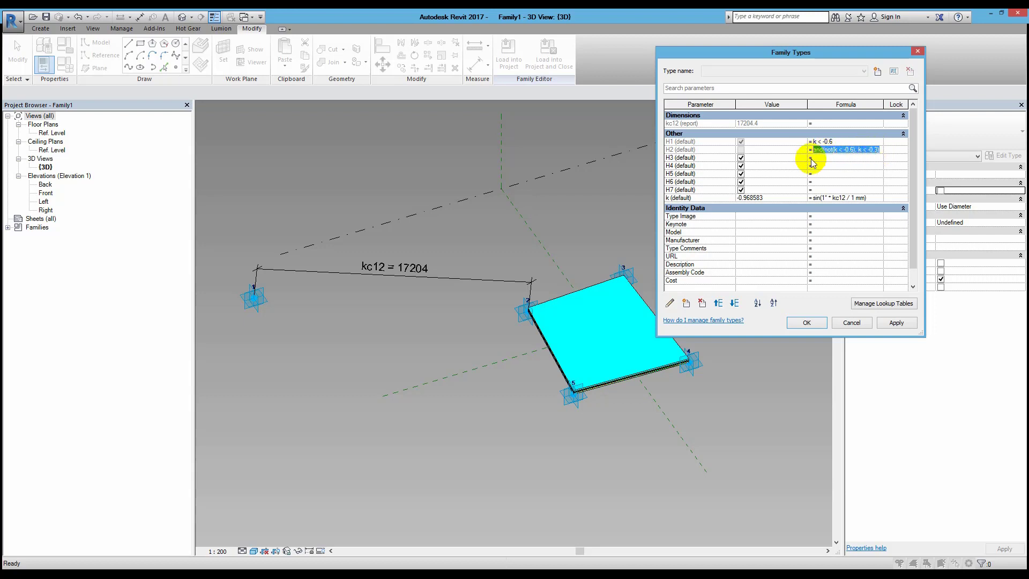
{"action": "left_click", "coordinate": [825, 157]}
{"action": "key", "text": "ctrl+v"}
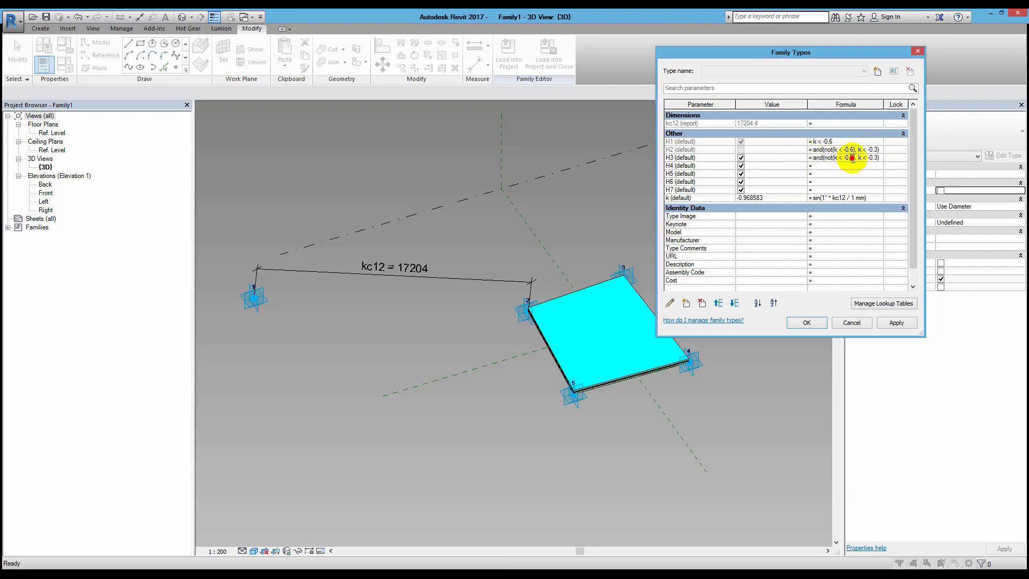
{"action": "type", "text": "3"}
{"action": "double_click", "coordinate": [874, 158]}
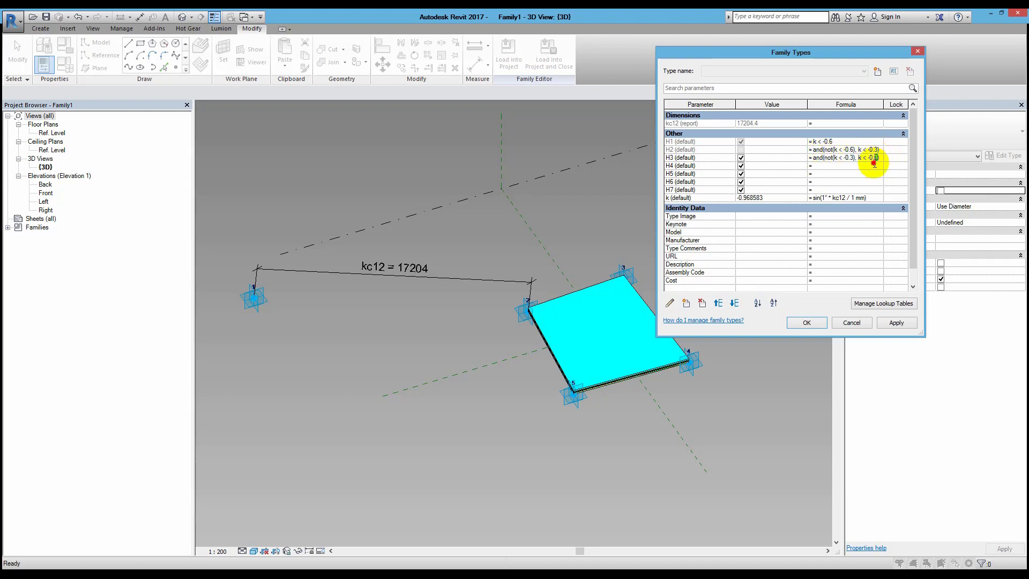
Step: Paste the band formula into H4 and H5 and edit their k thresholds
{"action": "left_click", "coordinate": [874, 169]}
{"action": "key", "text": "ctrl+v"}
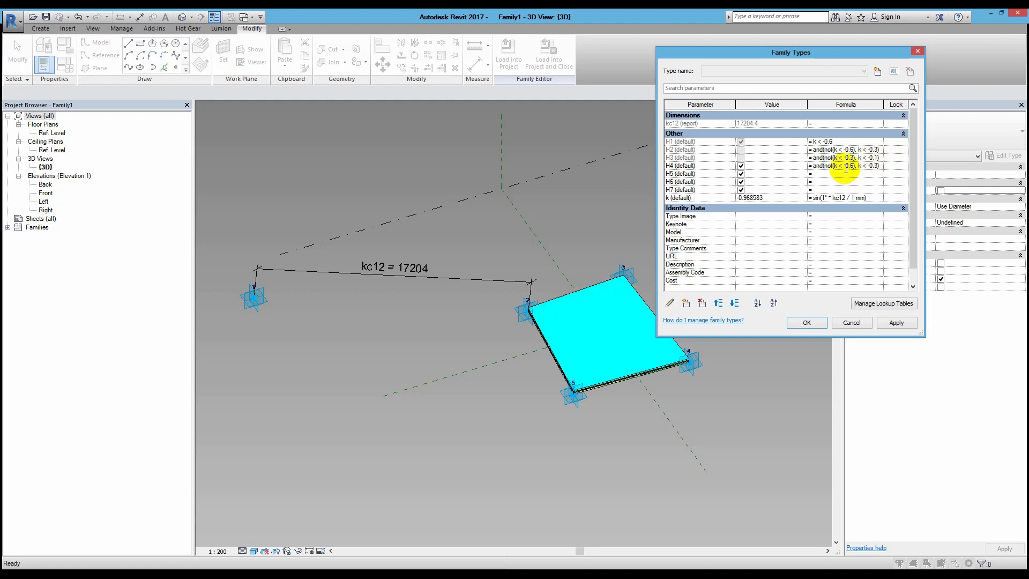
{"action": "double_click", "coordinate": [852, 165]}
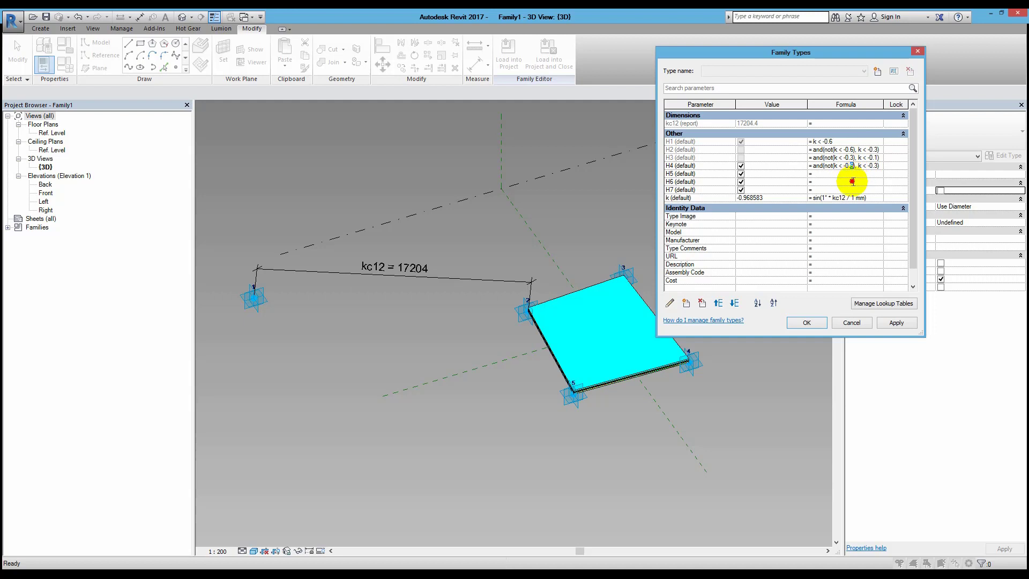
{"action": "type", "text": "1"}
{"action": "type", "text": "1"}
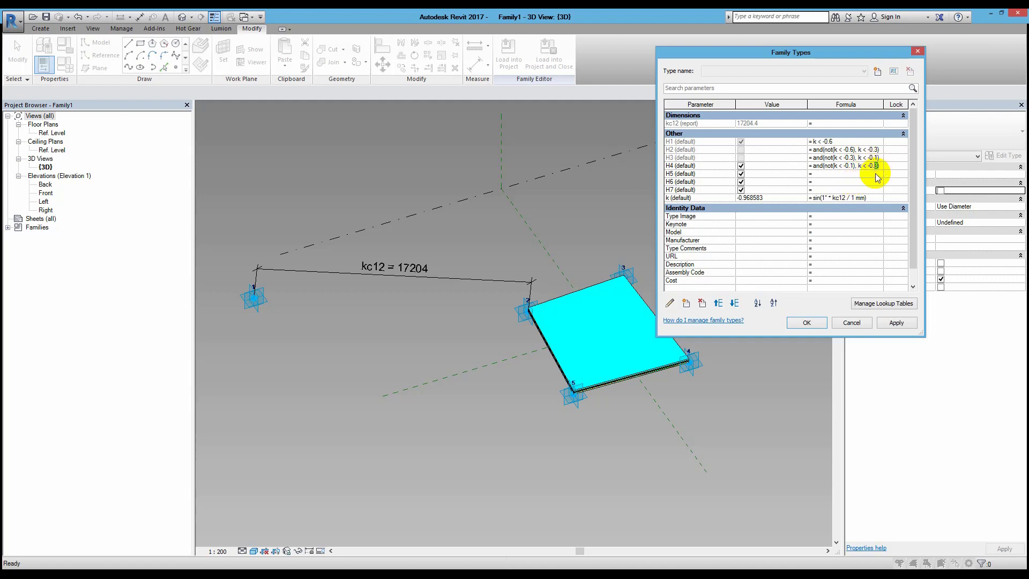
{"action": "left_click", "coordinate": [874, 173]}
{"action": "key", "text": "ctrl+v"}
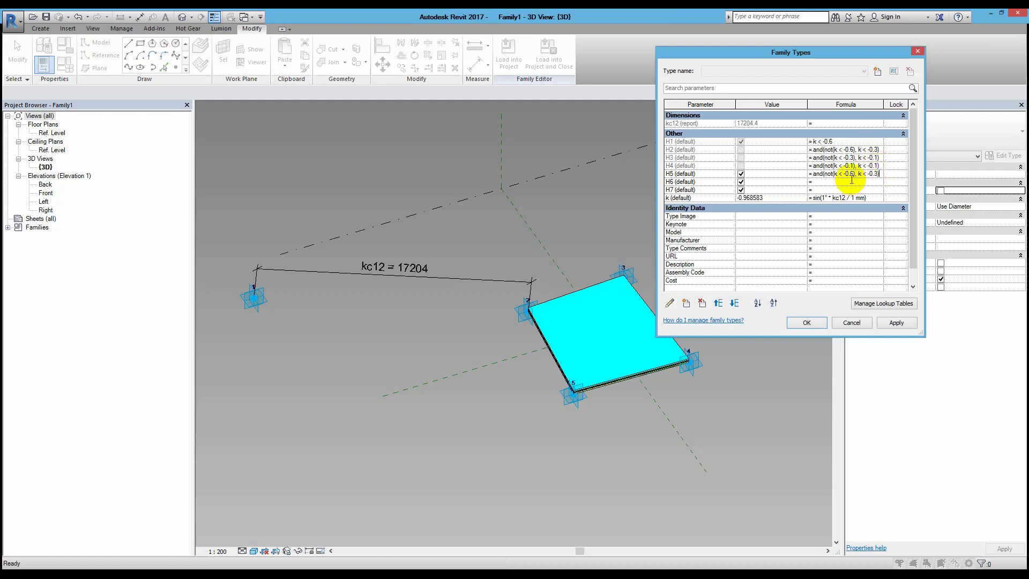
{"action": "double_click", "coordinate": [850, 174]}
{"action": "type", "text": "1"}
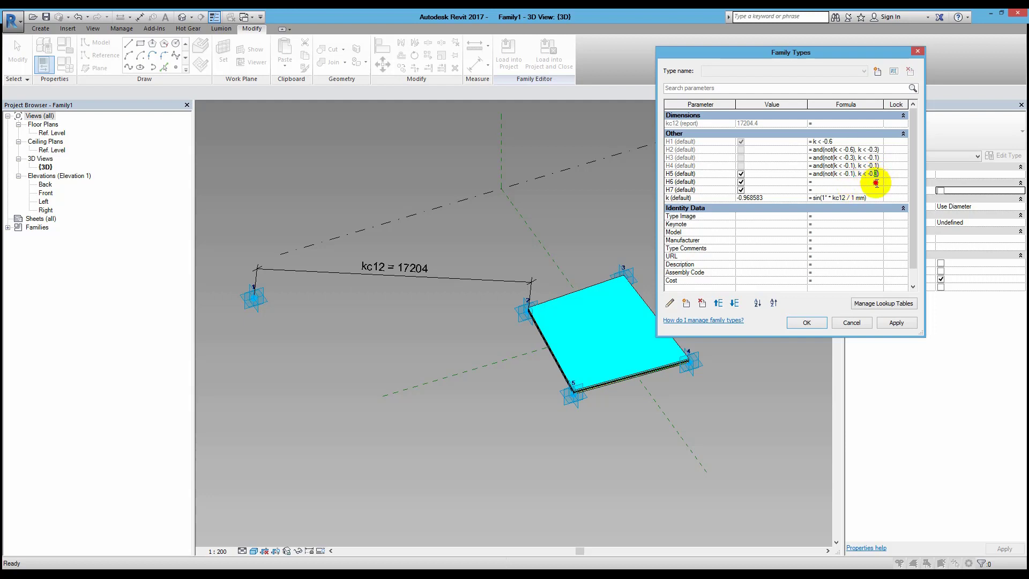
Step: Paste the band formula into H6 with thresholds 0.5 and 0.8
{"action": "left_click", "coordinate": [873, 182]}
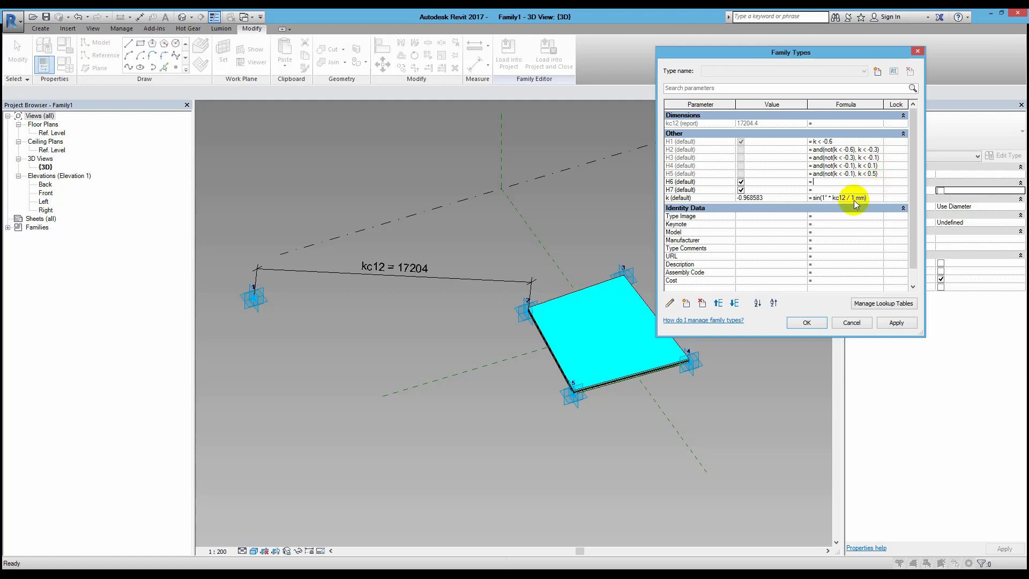
{"action": "key", "text": "ctrl+v"}
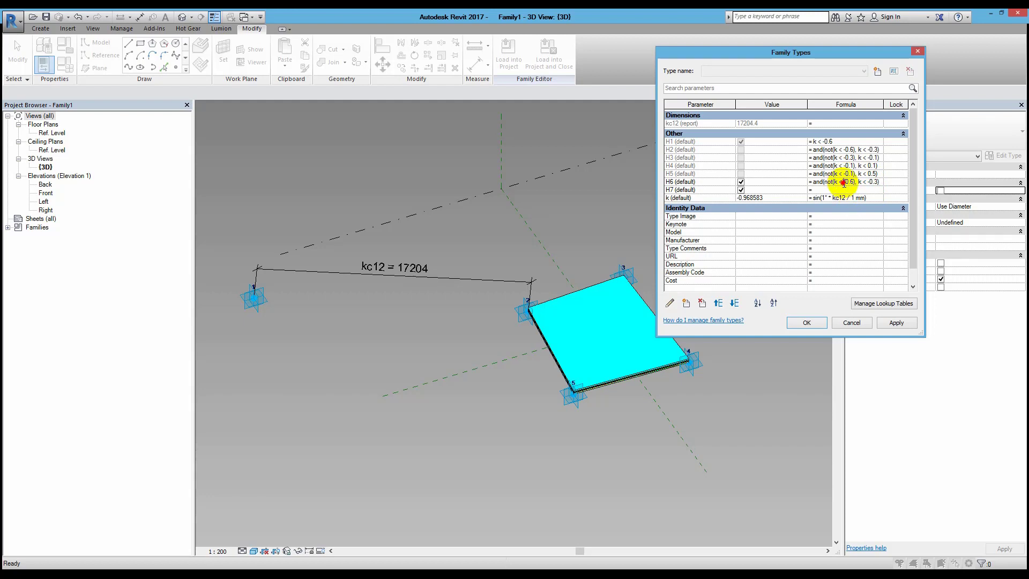
{"action": "left_click_drag", "start_coordinate": [843, 183], "coordinate": [852, 184]}
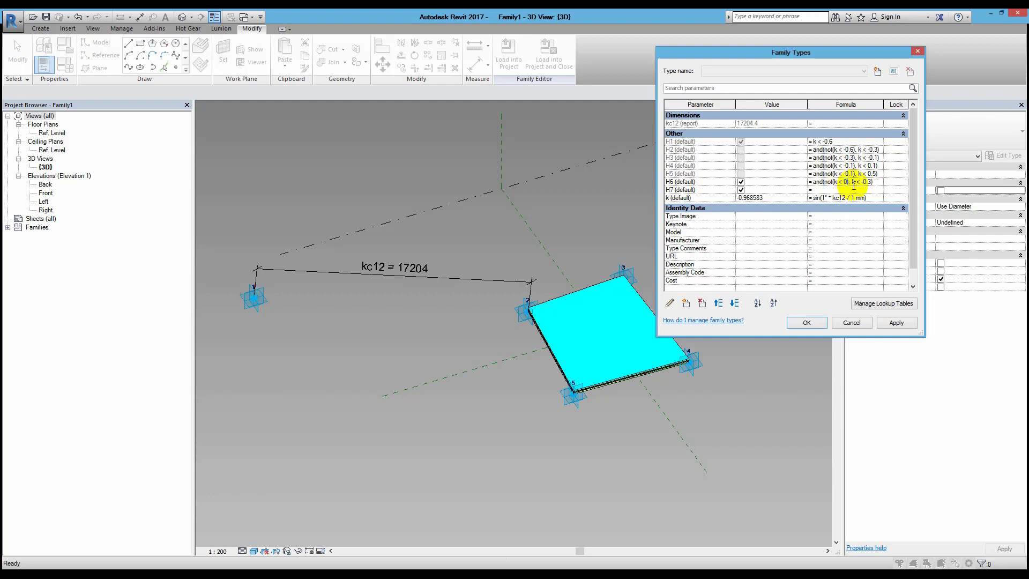
{"action": "type", "text": ".5"}
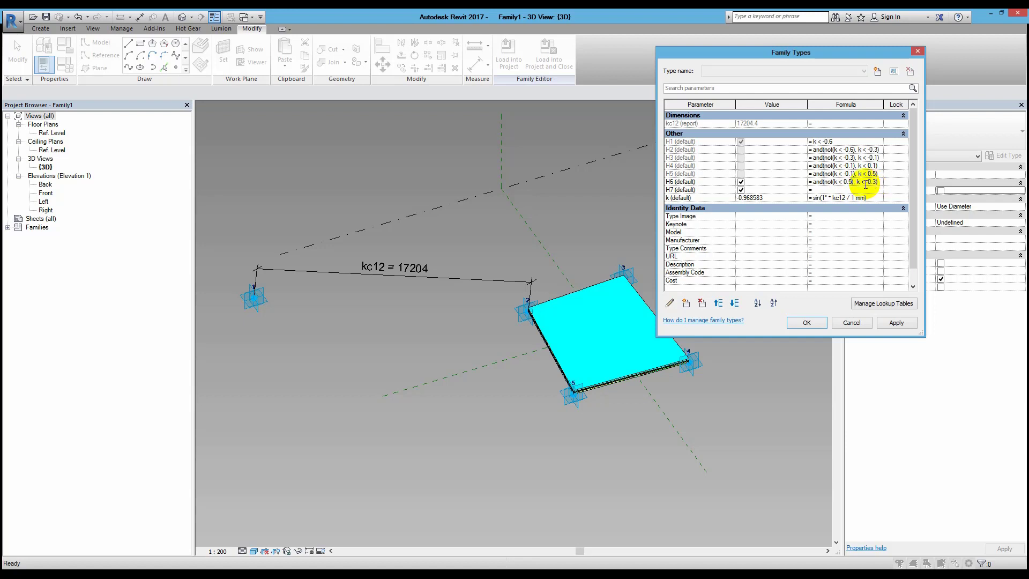
{"action": "left_click_drag", "start_coordinate": [866, 184], "coordinate": [875, 184]}
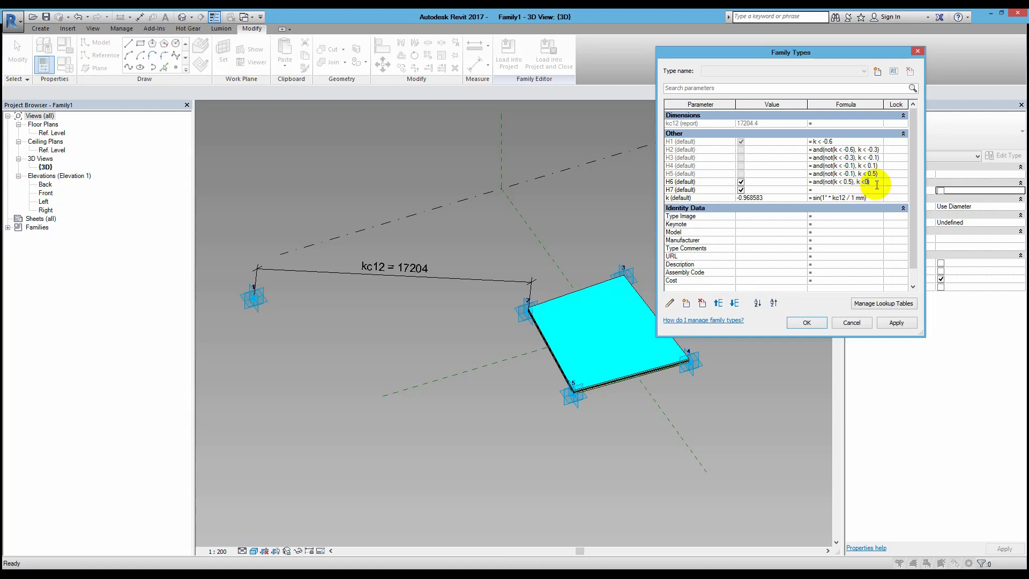
{"action": "type", "text": "8"}
Step: Enter not(k < 0.8) for H7 and apply all formulas with OK
{"action": "left_click", "coordinate": [863, 190]}
{"action": "type", "text": "not(k<0.8)"}
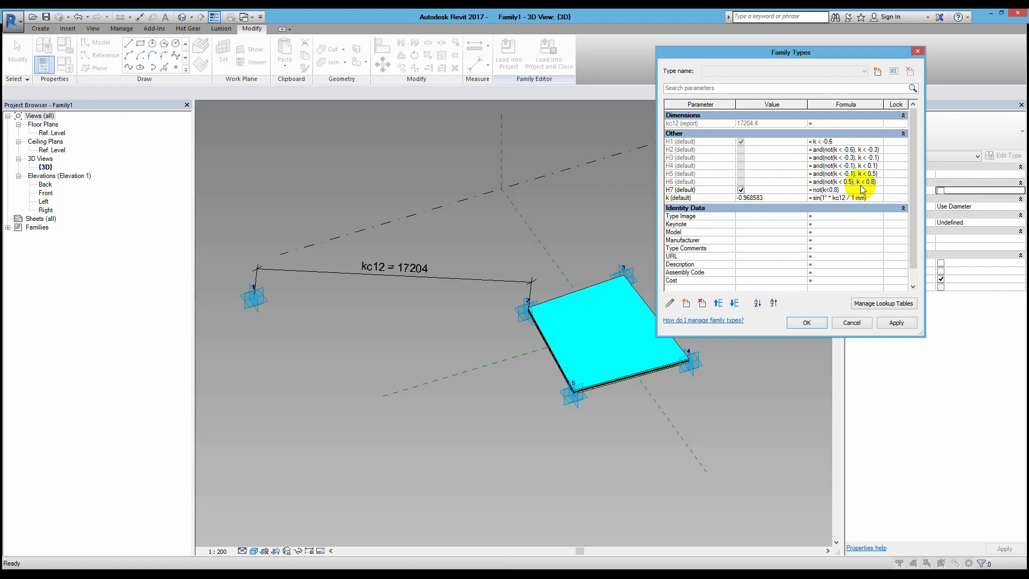
{"action": "left_click", "coordinate": [877, 140]}
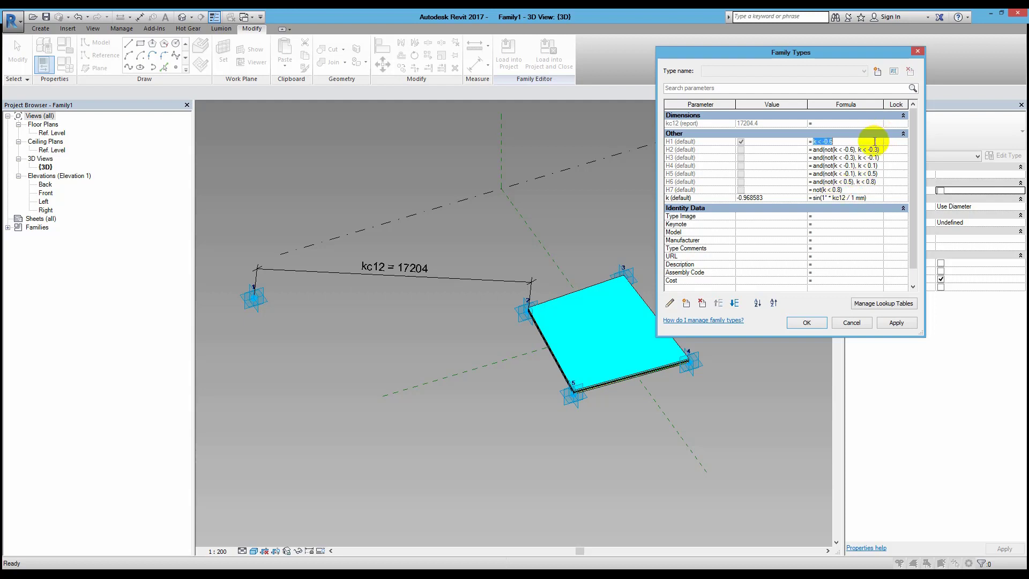
{"action": "left_click", "coordinate": [875, 182]}
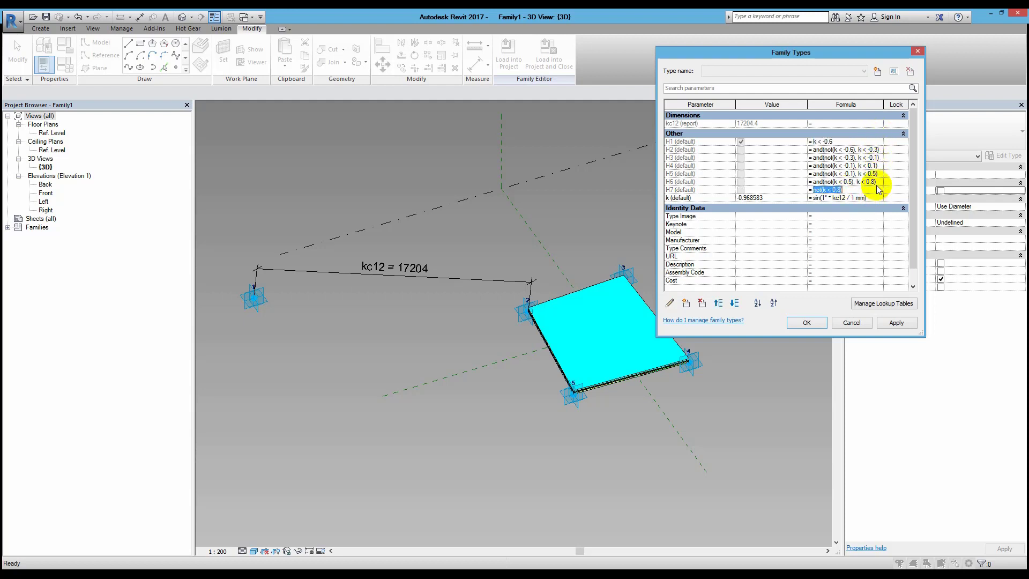
{"action": "left_click", "coordinate": [877, 143]}
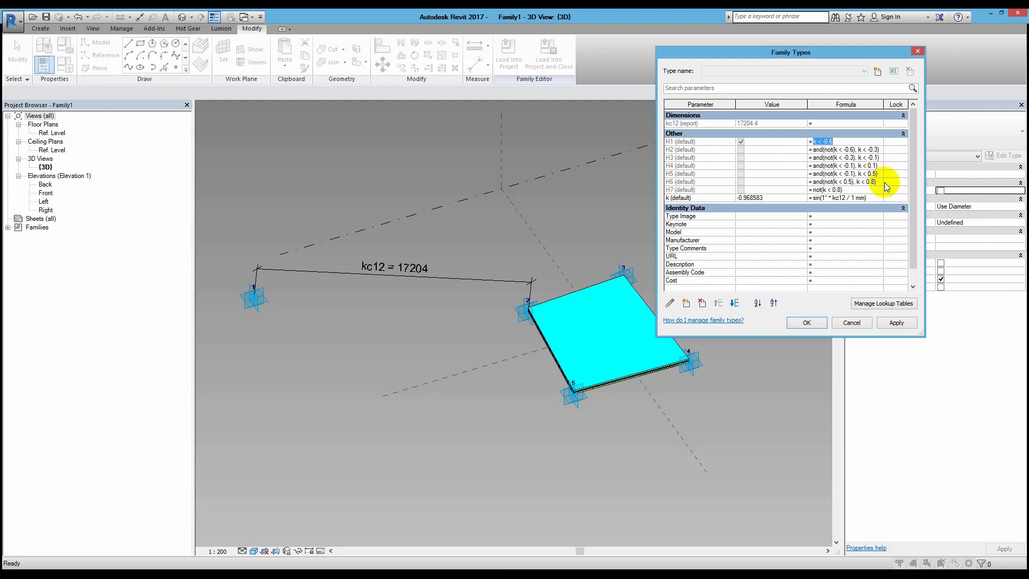
{"action": "left_click", "coordinate": [870, 182]}
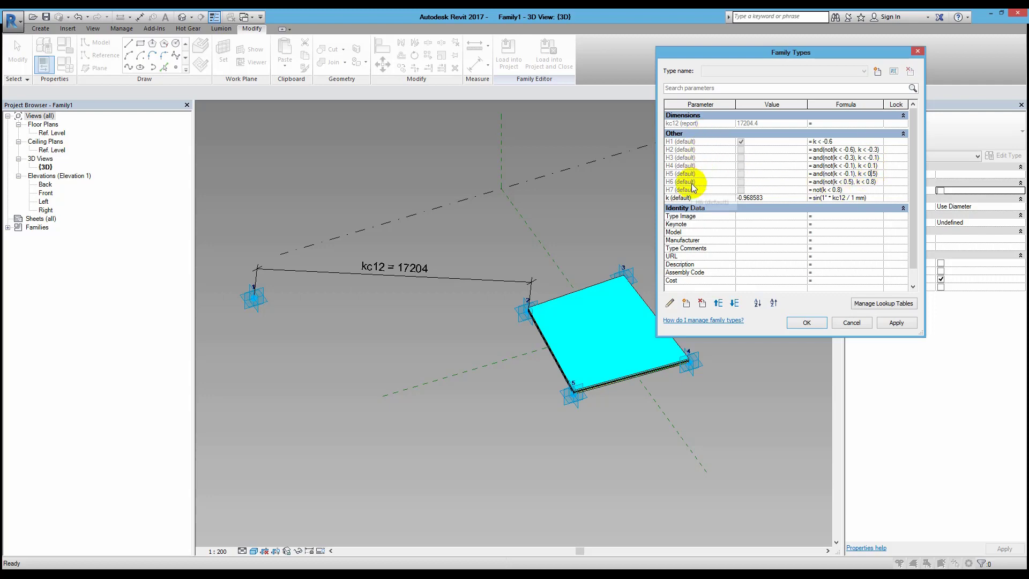
{"action": "left_click", "coordinate": [808, 324]}
Step: Load the panel family into the project and start in-place mass Mass 1
{"action": "left_click", "coordinate": [509, 53]}
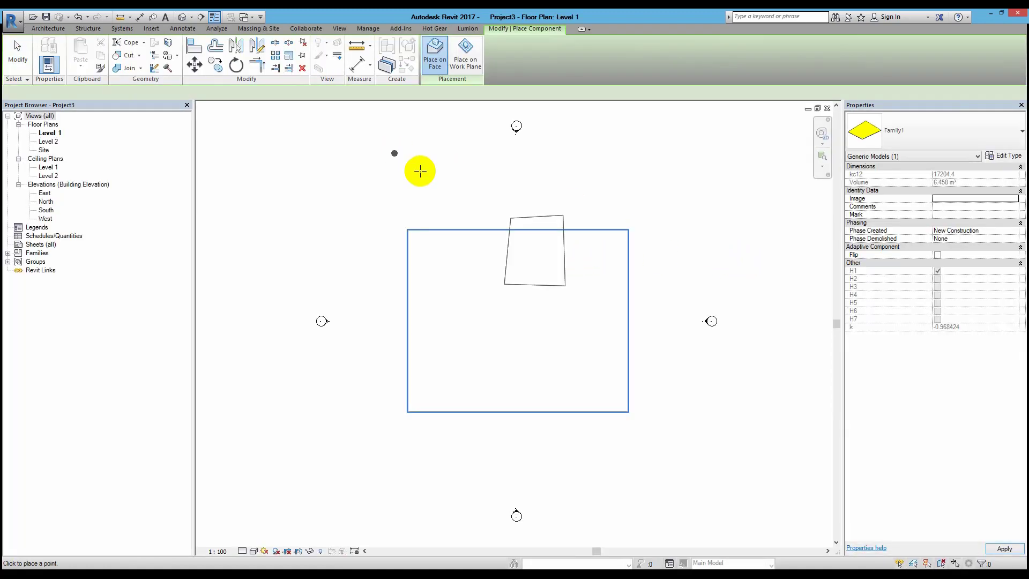
{"action": "key", "text": "Escape"}
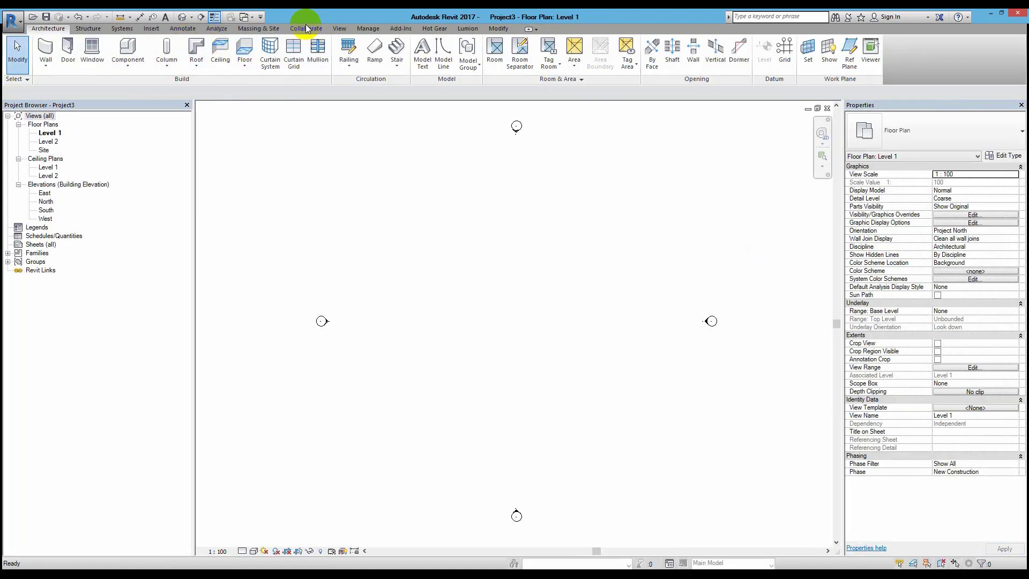
{"action": "left_click", "coordinate": [259, 28]}
{"action": "left_click", "coordinate": [108, 52]}
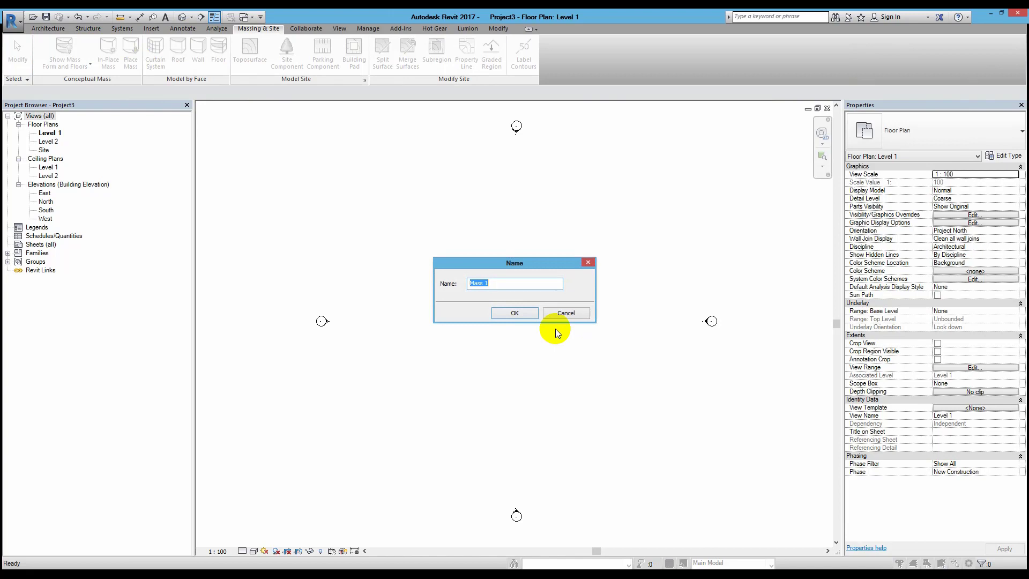
{"action": "left_click", "coordinate": [512, 312]}
Step: Draw a circle of radius 14500 and turn it into a sphere solid form
{"action": "left_click", "coordinate": [175, 42]}
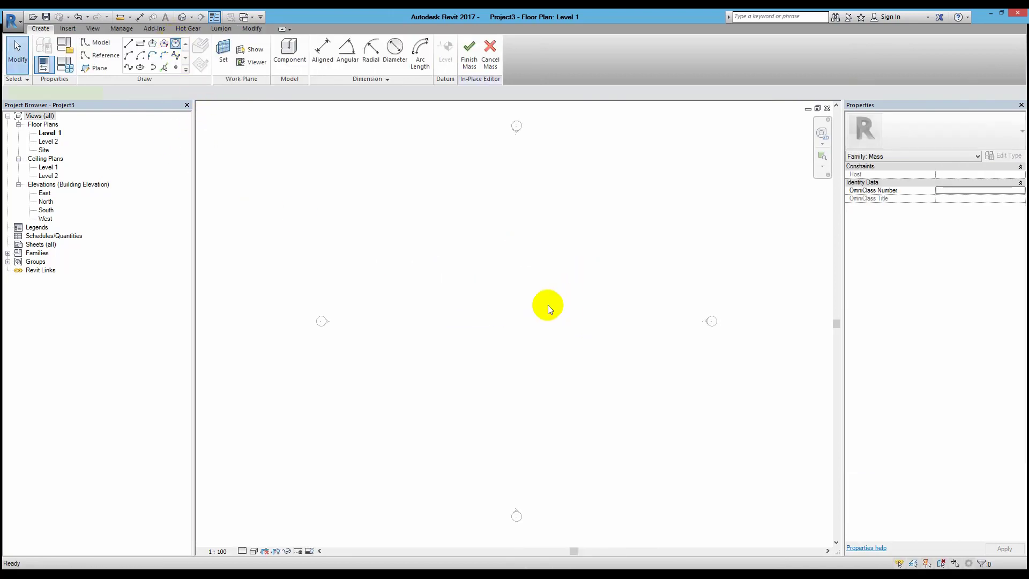
{"action": "left_click", "coordinate": [513, 315]}
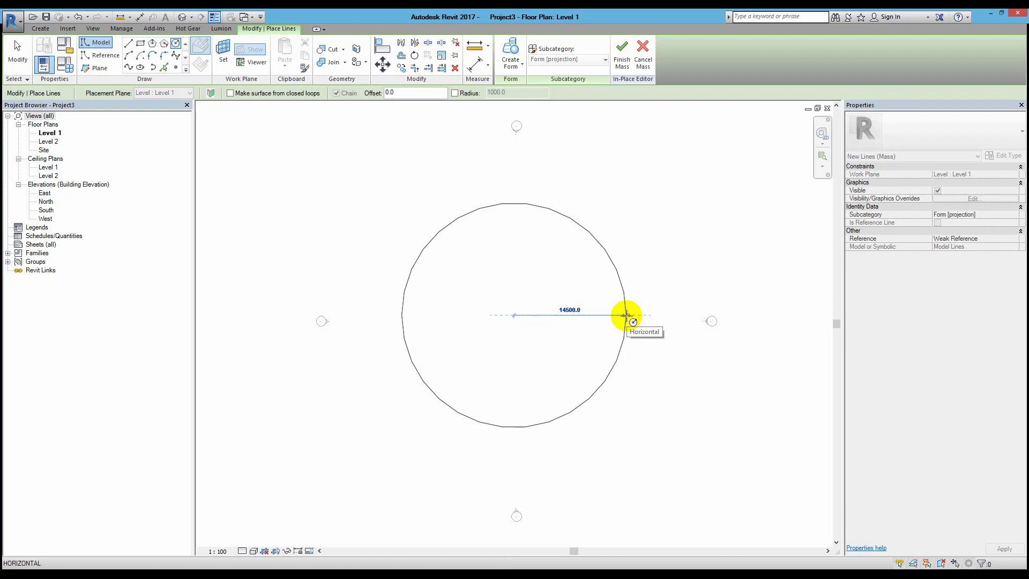
{"action": "left_click", "coordinate": [625, 316]}
{"action": "key", "text": "Escape"}
{"action": "key", "text": "Escape"}
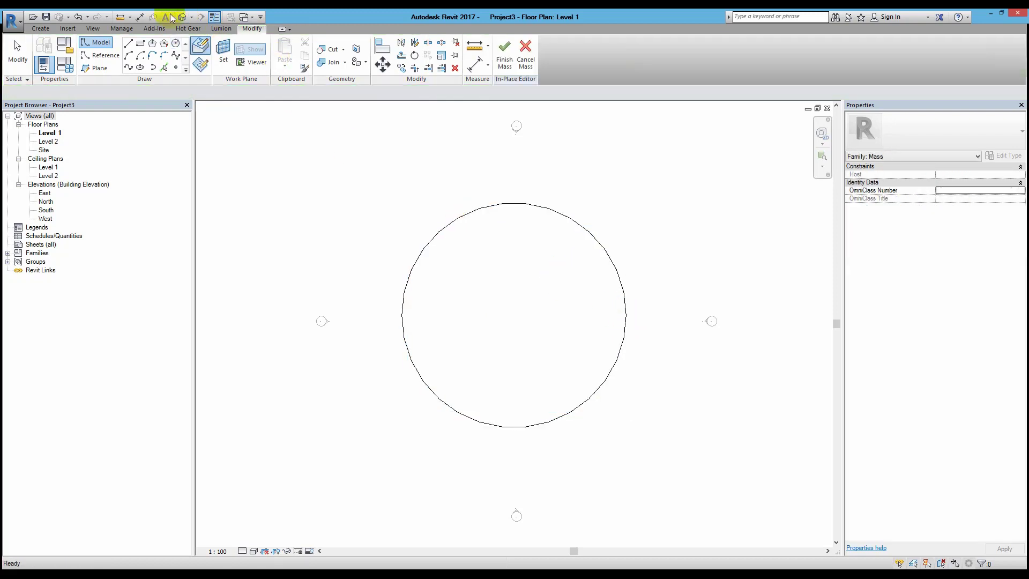
{"action": "left_click", "coordinate": [707, 305]}
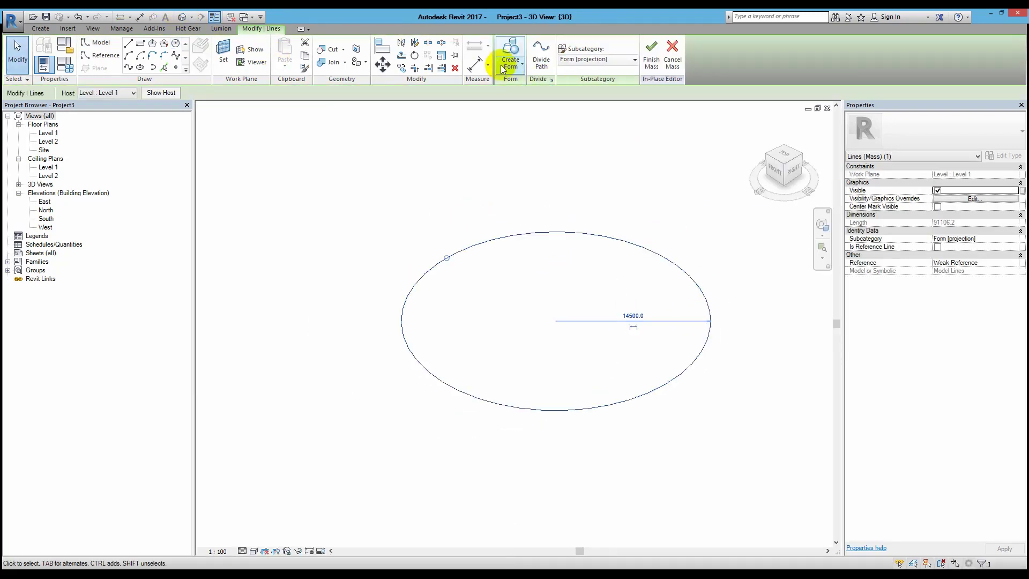
{"action": "left_click", "coordinate": [510, 62]}
{"action": "left_click", "coordinate": [520, 85]}
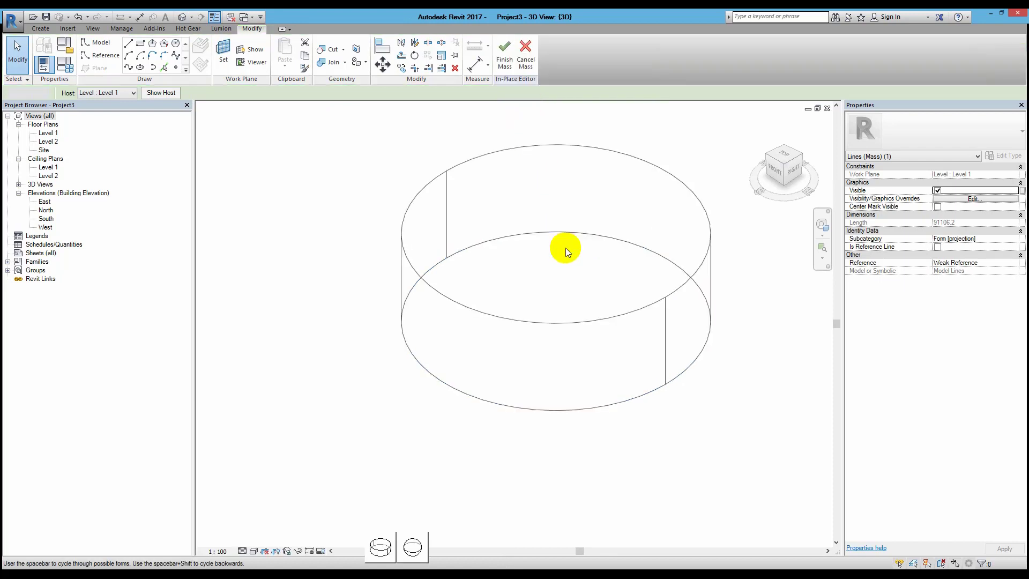
{"action": "left_click", "coordinate": [412, 545]}
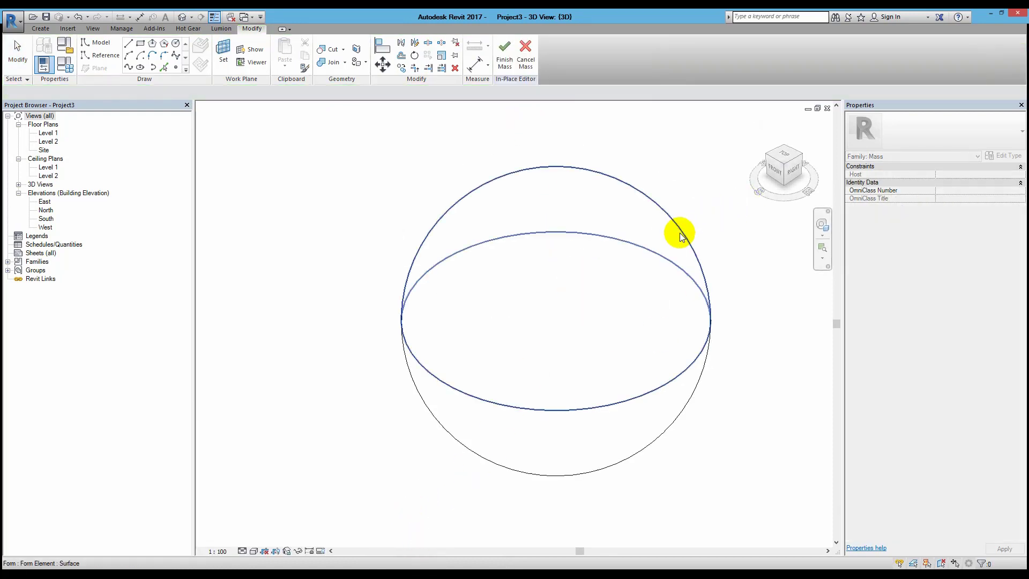
Step: Switch the view to the Consistent Colors visual style and recentre the sphere
{"action": "left_click", "coordinate": [252, 551]}
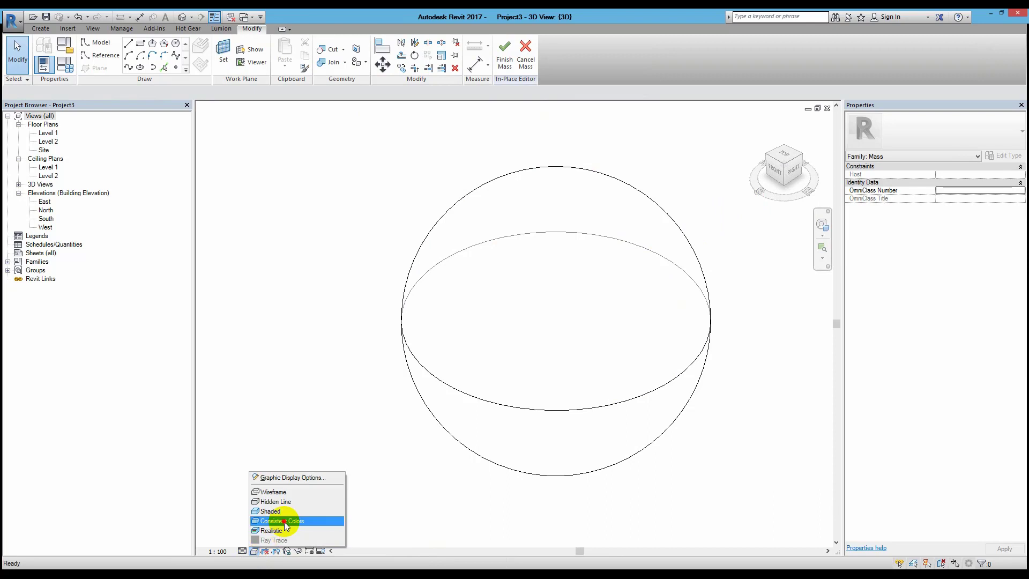
{"action": "left_click", "coordinate": [282, 523]}
{"action": "mouse_move", "coordinate": [669, 276]}
{"action": "middle_mouse_down"}
{"action": "mouse_move", "coordinate": [656, 289]}
{"action": "mouse_move", "coordinate": [588, 301]}
{"action": "middle_mouse_up"}
Step: Divide the sphere form's surface into a UV grid
{"action": "left_click", "coordinate": [589, 303]}
{"action": "scroll", "coordinate": [591, 314], "scroll_direction": "down", "scroll_amount": 1}
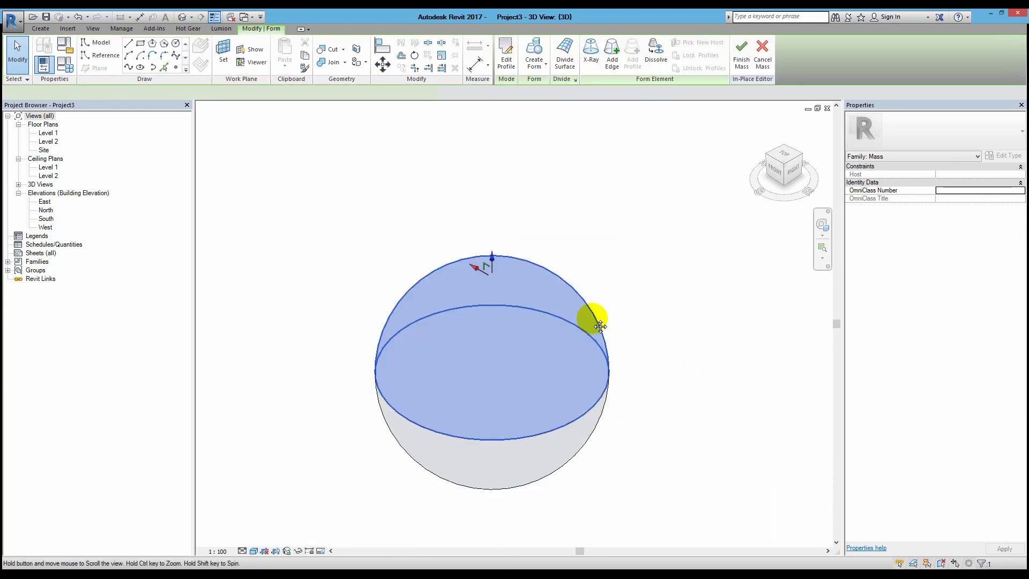
{"action": "left_click", "coordinate": [569, 63]}
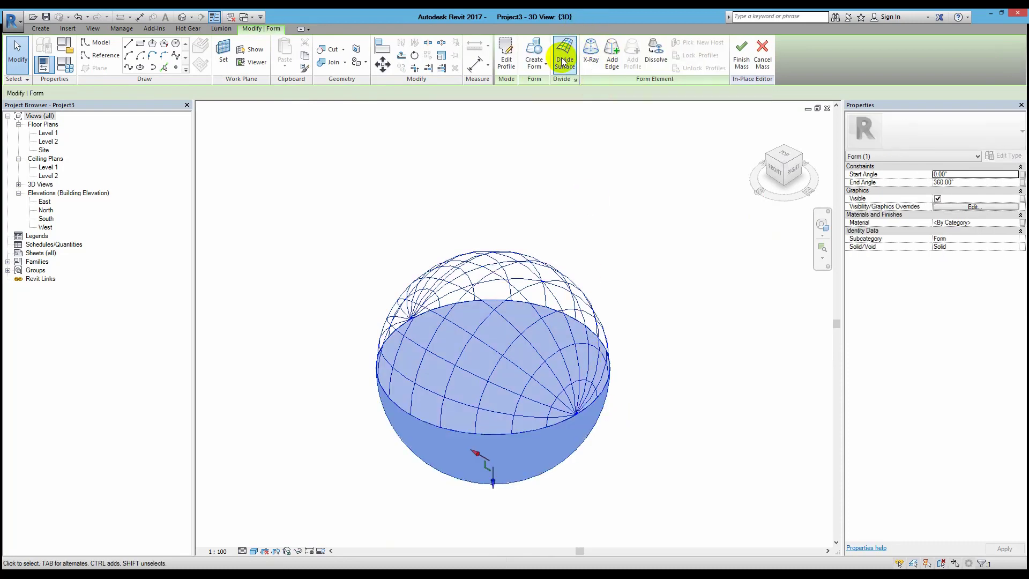
Step: Turn on Nodes in the divided surface's Surface Representation settings
{"action": "left_click", "coordinate": [569, 298]}
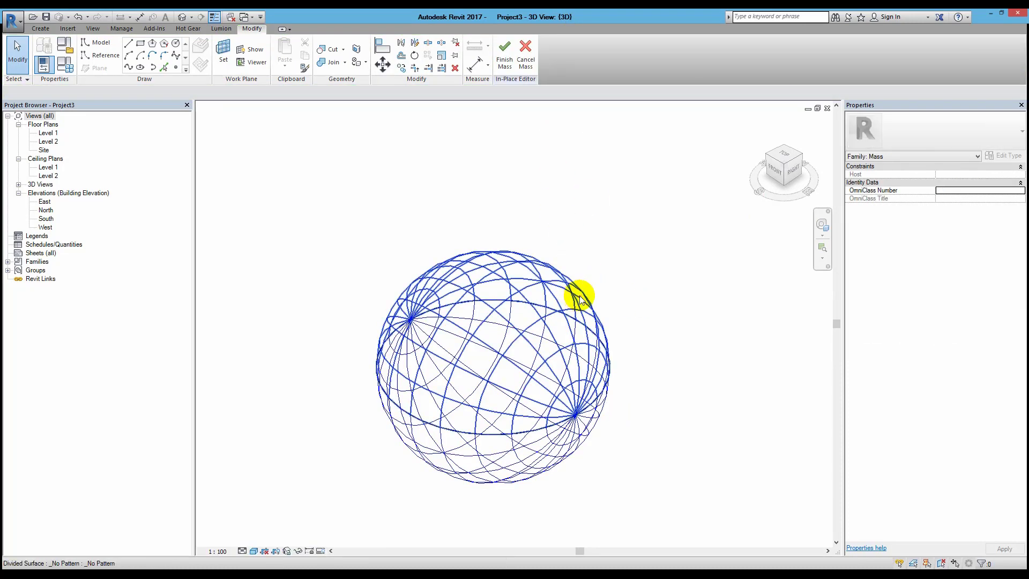
{"action": "left_click", "coordinate": [584, 432]}
{"action": "left_click", "coordinate": [710, 148]}
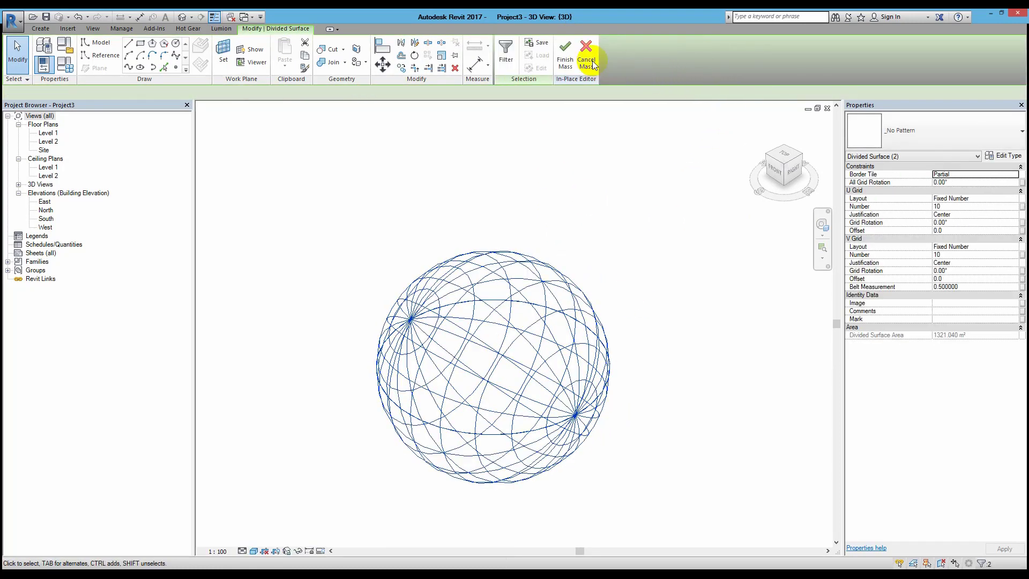
{"action": "left_click", "coordinate": [553, 269]}
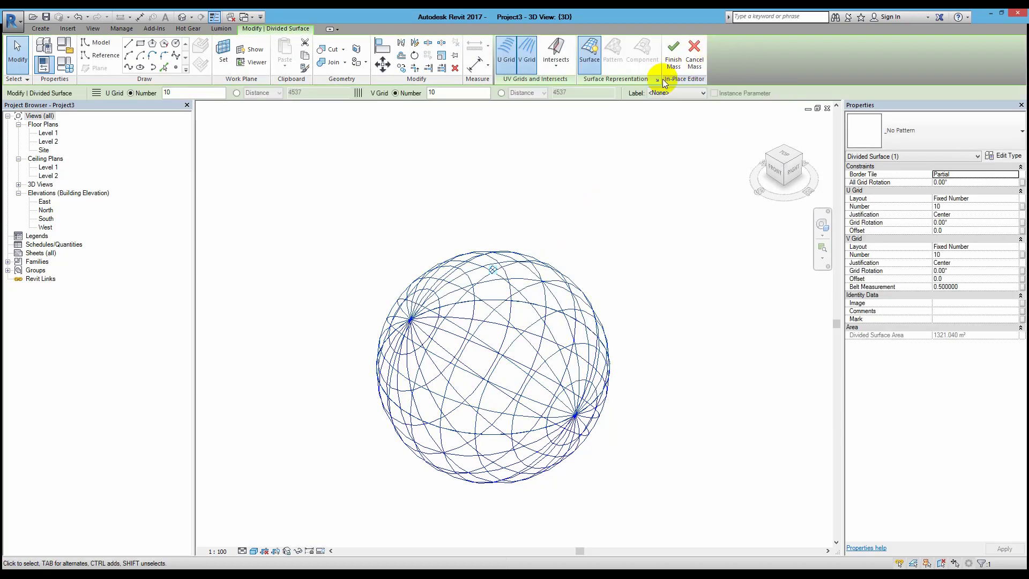
{"action": "left_click", "coordinate": [659, 79]}
{"action": "left_click", "coordinate": [629, 249]}
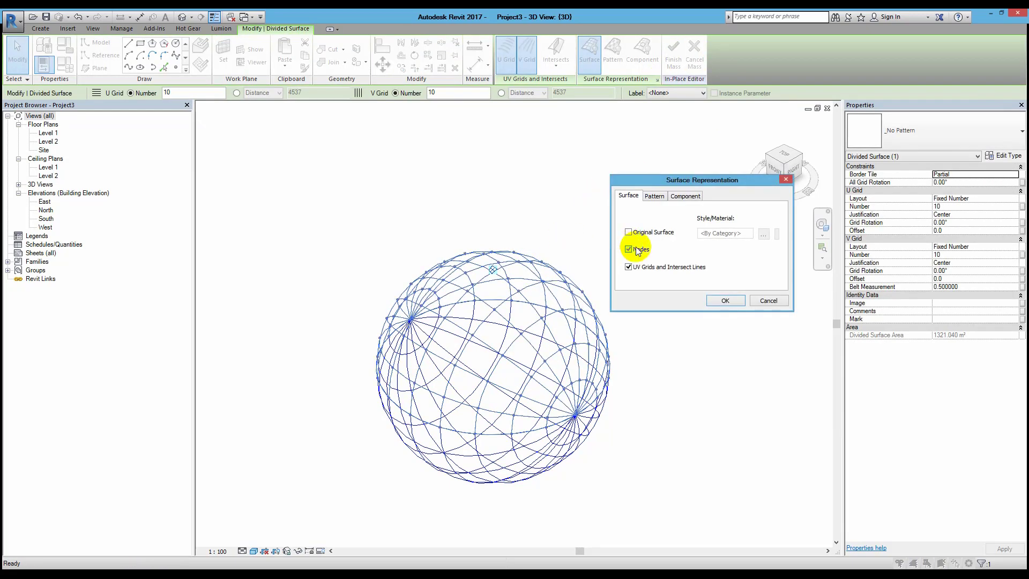
{"action": "left_click", "coordinate": [718, 301]}
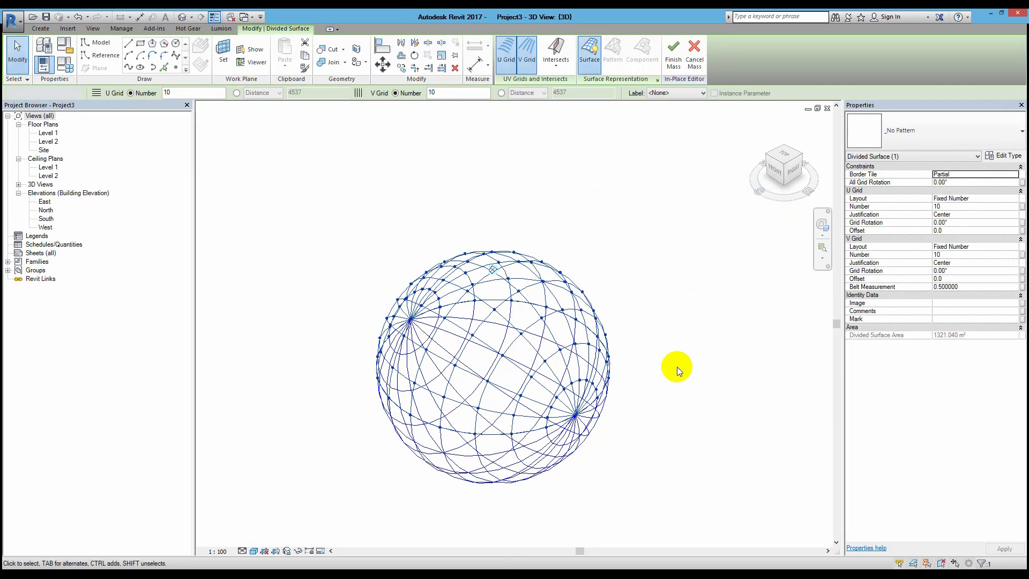
{"action": "left_click", "coordinate": [656, 80]}
{"action": "left_click", "coordinate": [644, 252]}
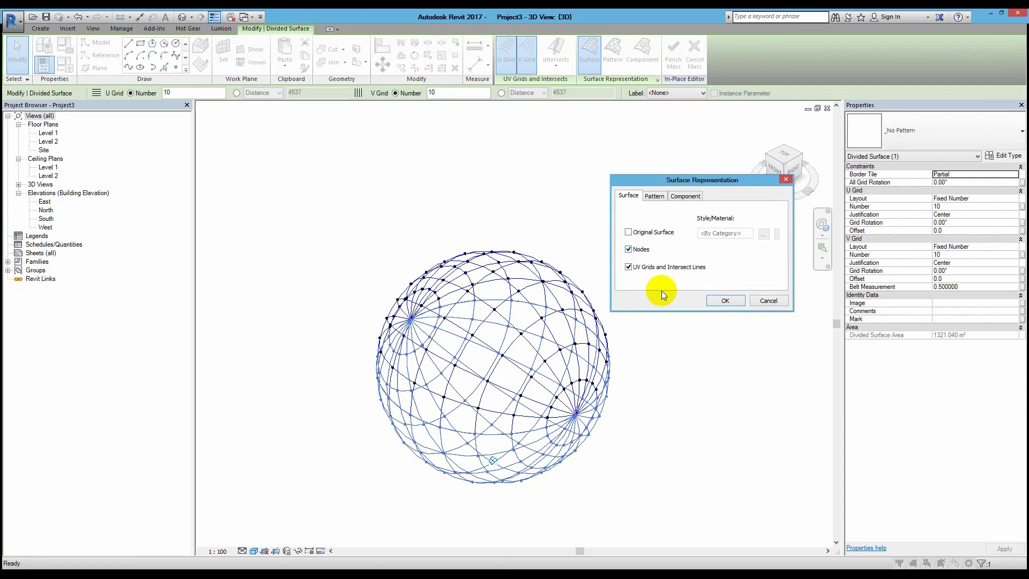
{"action": "left_click", "coordinate": [723, 300]}
{"action": "mouse_move", "coordinate": [730, 394]}
{"action": "middle_mouse_down", "text": "shift"}
{"action": "mouse_move", "coordinate": [906, 410]}
{"action": "mouse_move", "coordinate": [644, 360]}
{"action": "middle_mouse_up", "text": "shift"}
{"action": "left_click", "coordinate": [643, 360]}
Step: Place a free reference point beside the sphere
{"action": "left_click", "coordinate": [179, 67]}
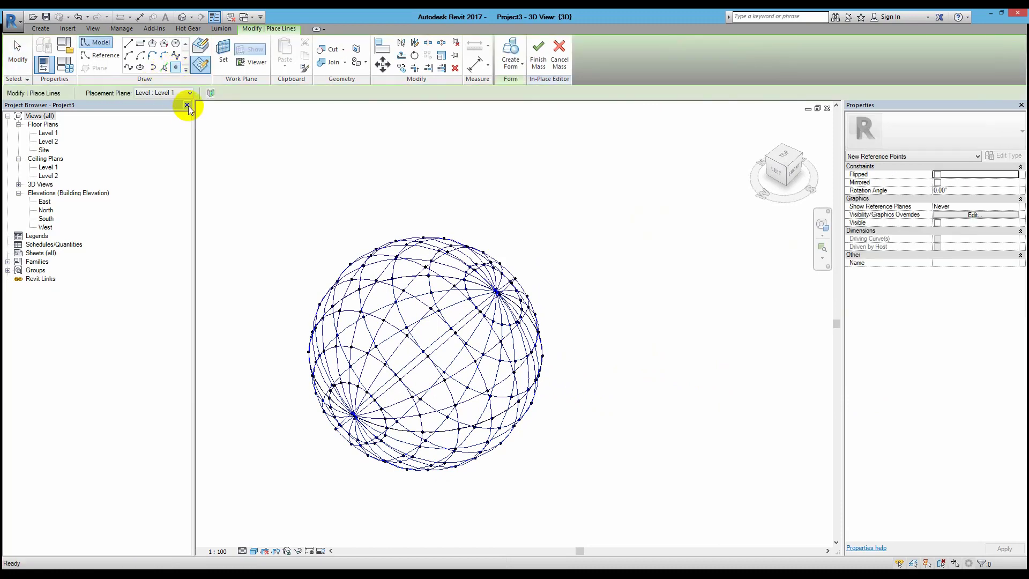
{"action": "left_click", "coordinate": [675, 404]}
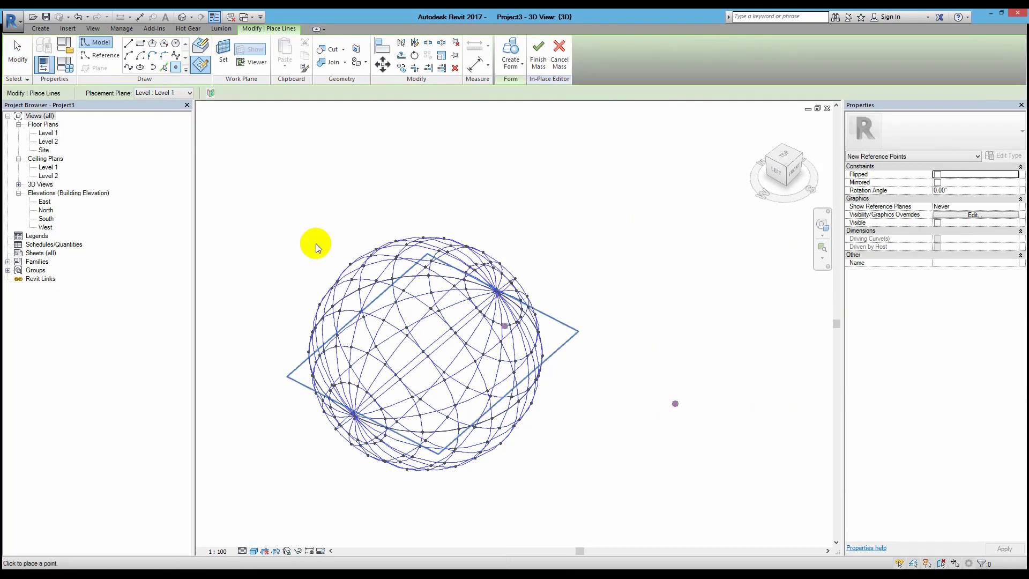
{"action": "left_click", "coordinate": [18, 53]}
Step: Place one Family1 adaptive panel on the sphere's grid nodes
{"action": "left_click", "coordinate": [290, 51]}
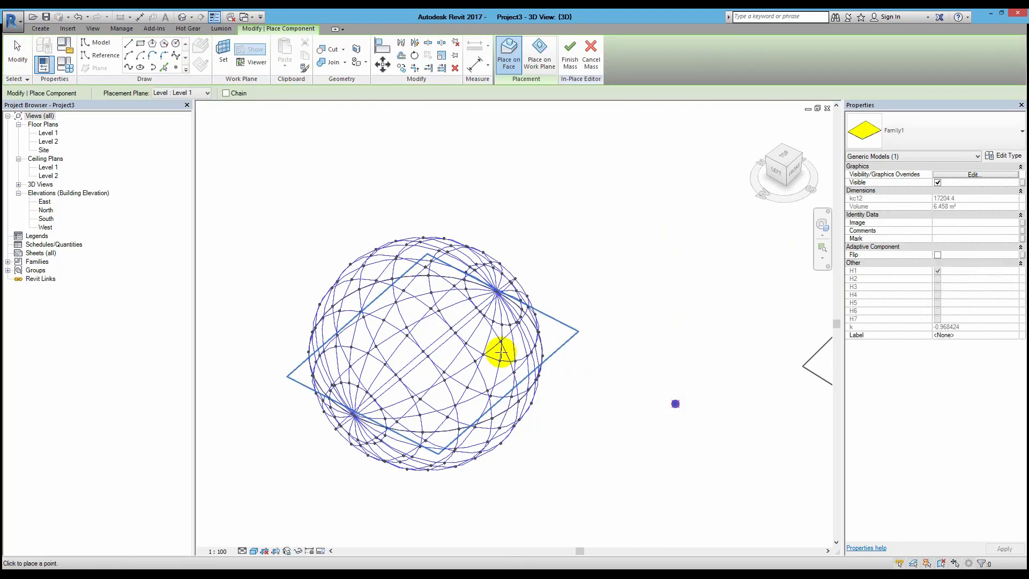
{"action": "scroll", "coordinate": [466, 359], "scroll_direction": "up", "scroll_amount": 2}
{"action": "scroll", "coordinate": [458, 366], "scroll_direction": "up", "scroll_amount": 2}
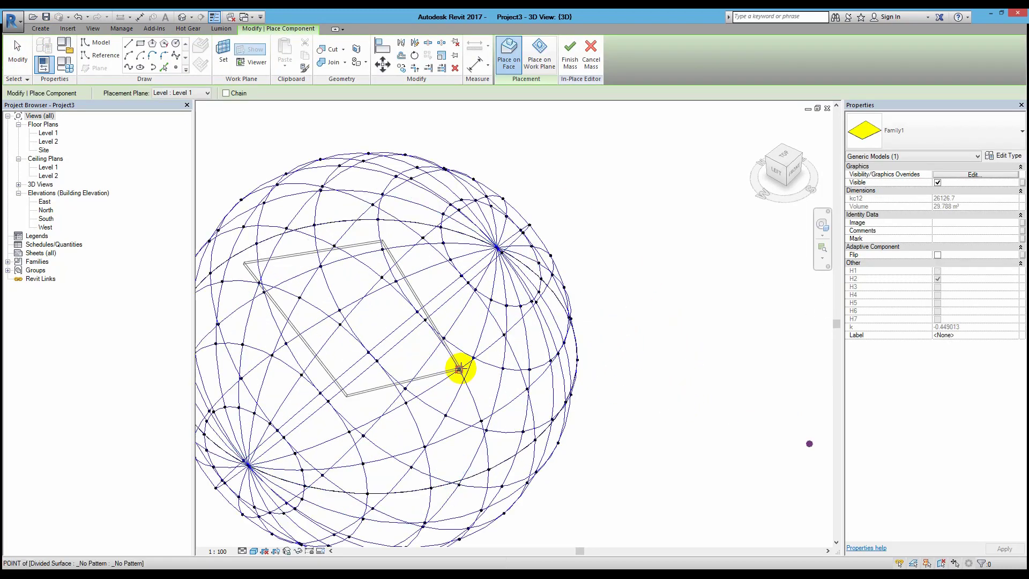
{"action": "left_click", "coordinate": [503, 335]}
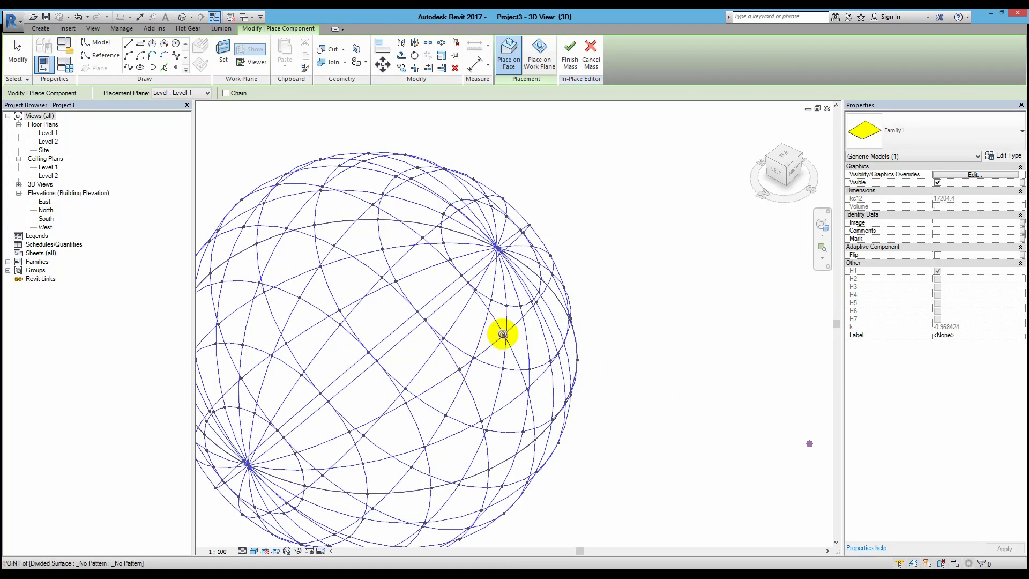
{"action": "left_click", "coordinate": [526, 390]}
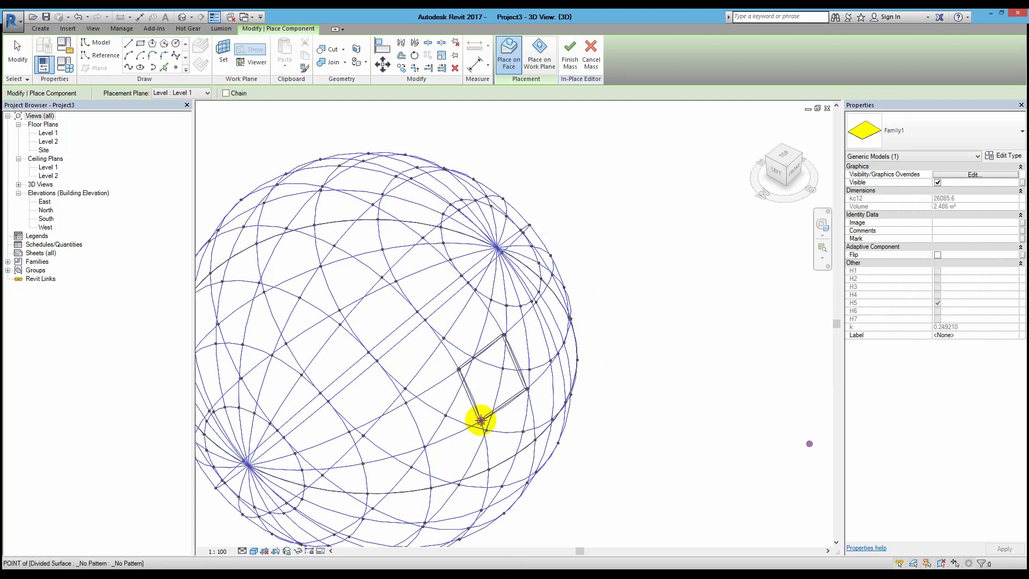
{"action": "left_click", "coordinate": [481, 420]}
{"action": "key", "text": "Escape"}
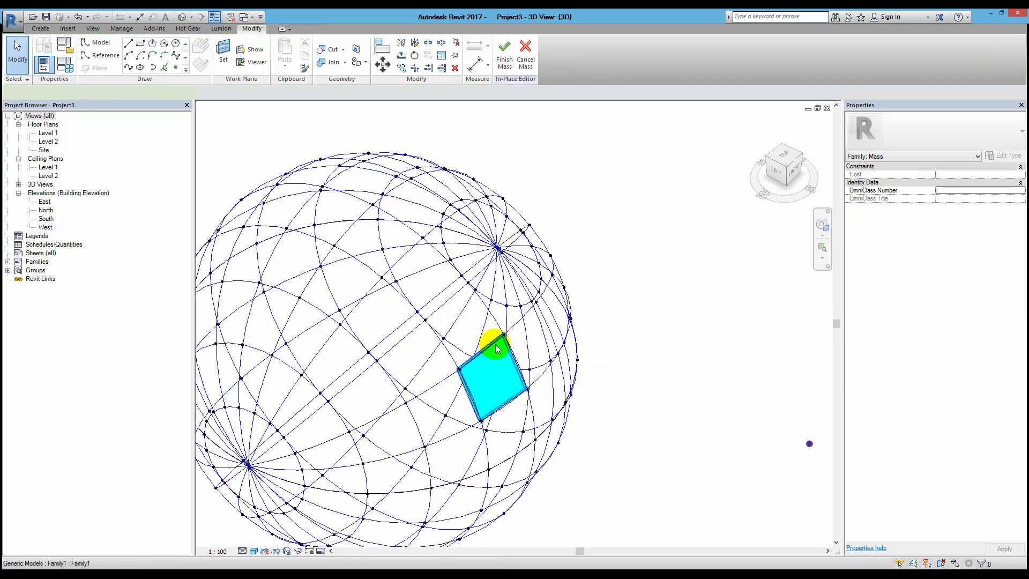
Step: Repeat the Family1 panel across the divided surface and inspect the tiling
{"action": "scroll", "coordinate": [489, 343], "scroll_direction": "down", "scroll_amount": 2}
{"action": "middle_click_drag", "start_coordinate": [582, 360], "coordinate": [429, 339], "text": "shift"}
{"action": "left_click", "coordinate": [552, 320]}
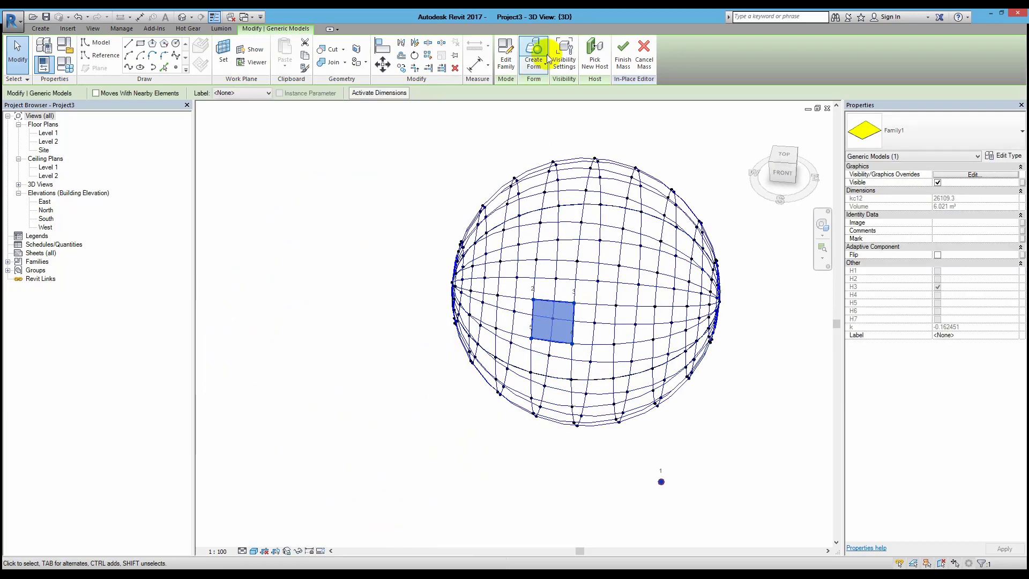
{"action": "left_click", "coordinate": [432, 59]}
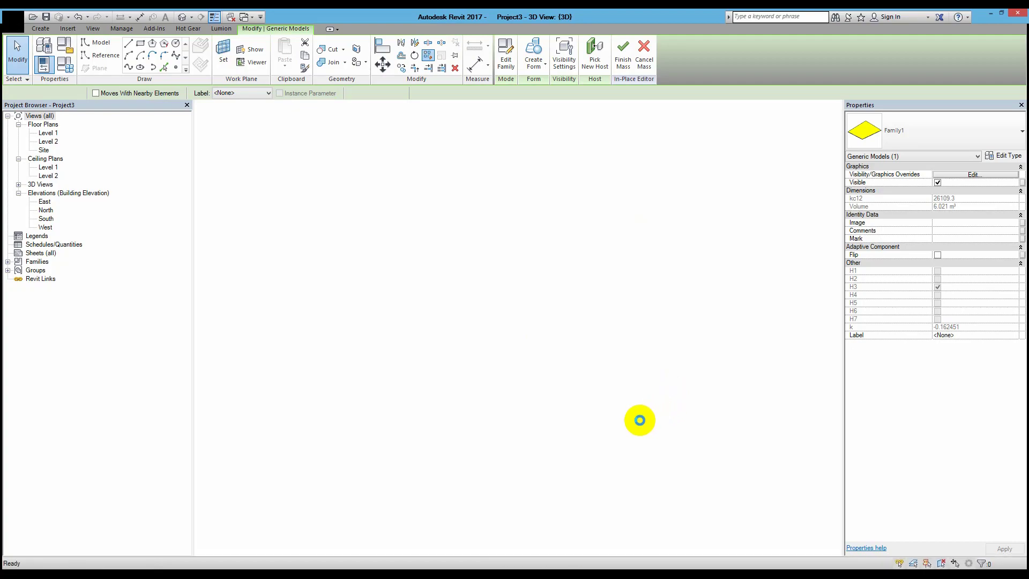
{"action": "mouse_move", "coordinate": [732, 420]}
{"action": "middle_mouse_down", "text": "shift"}
{"action": "mouse_move", "coordinate": [658, 389]}
{"action": "mouse_move", "coordinate": [625, 326]}
{"action": "middle_mouse_up", "text": "shift"}
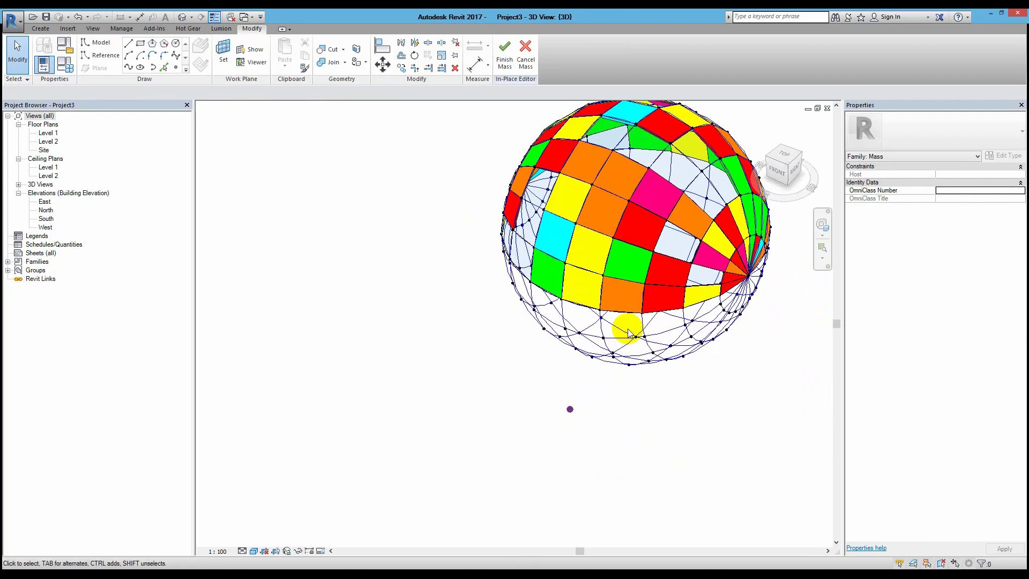
Step: Place another Family1 panel on four nodes of the sphere's lower rows
{"action": "left_click", "coordinate": [47, 32]}
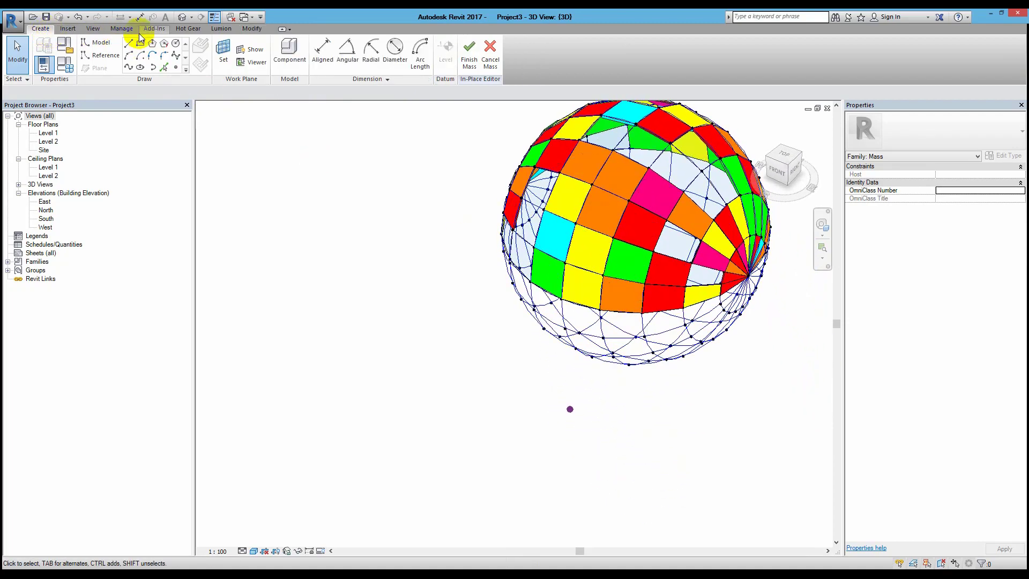
{"action": "left_click", "coordinate": [295, 45]}
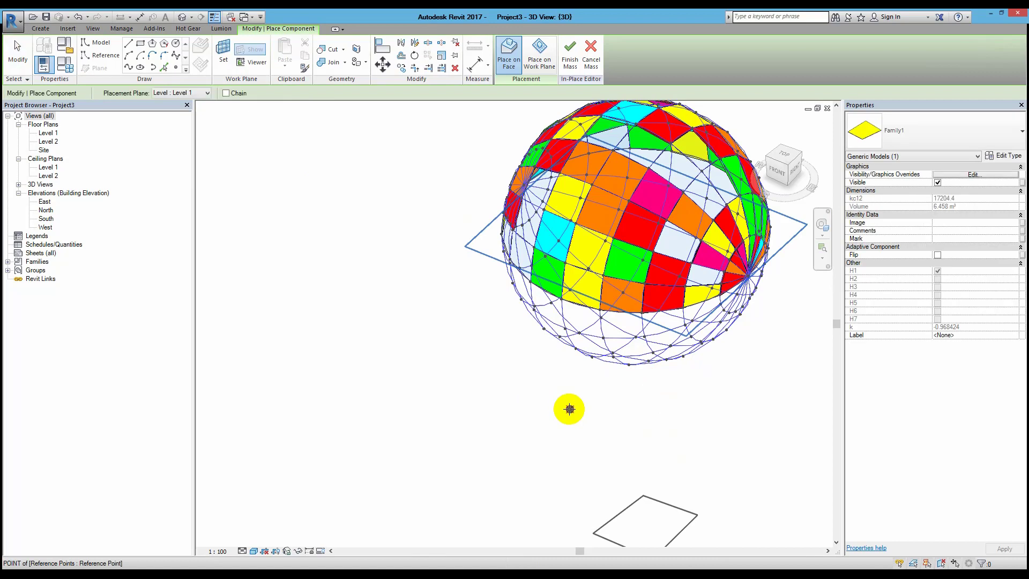
{"action": "scroll", "coordinate": [605, 348], "scroll_direction": "up", "scroll_amount": 2}
{"action": "scroll", "coordinate": [605, 349], "scroll_direction": "up", "scroll_amount": 1}
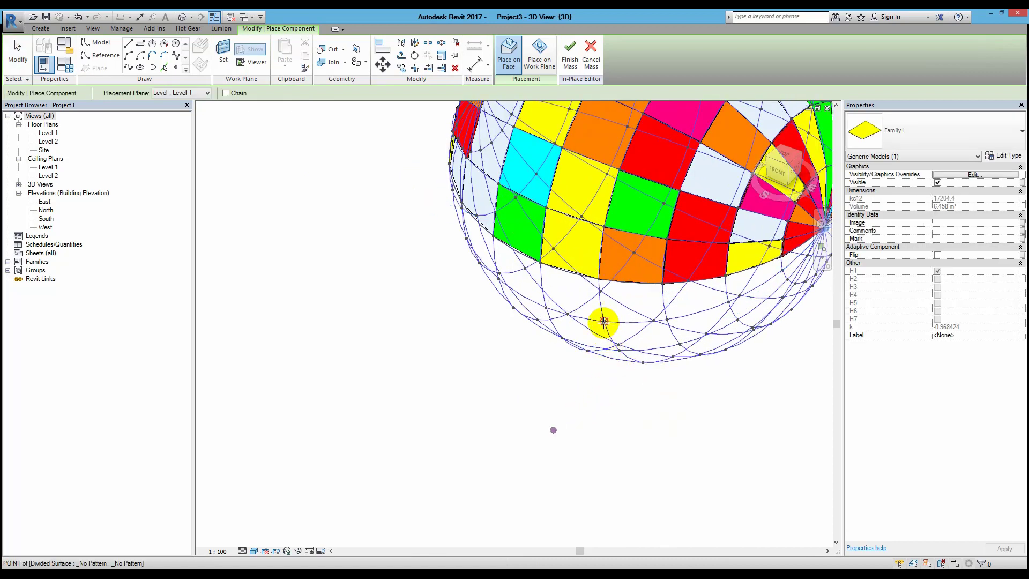
{"action": "left_click", "coordinate": [603, 320]}
{"action": "left_click", "coordinate": [667, 320]}
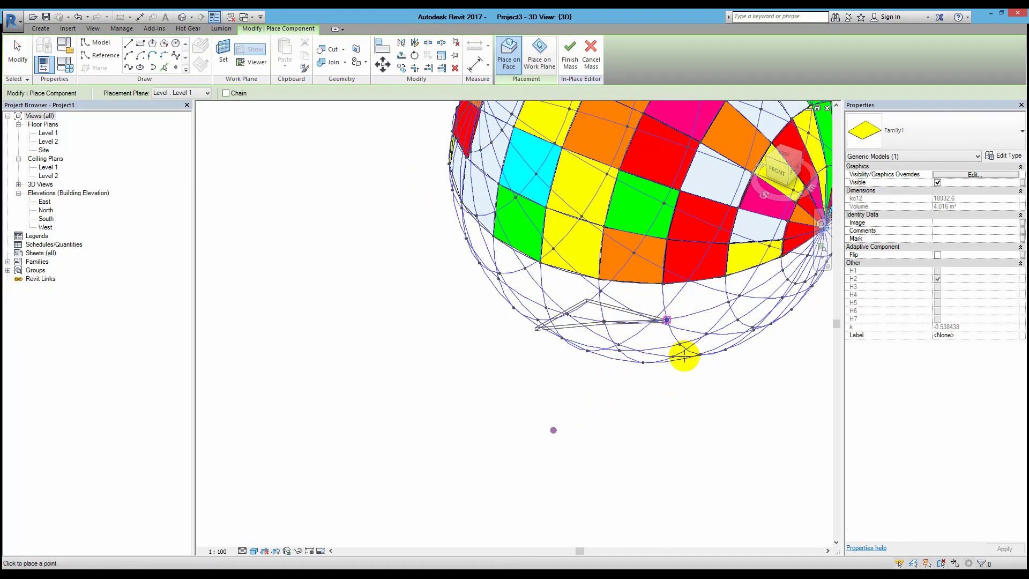
{"action": "left_click", "coordinate": [680, 344]}
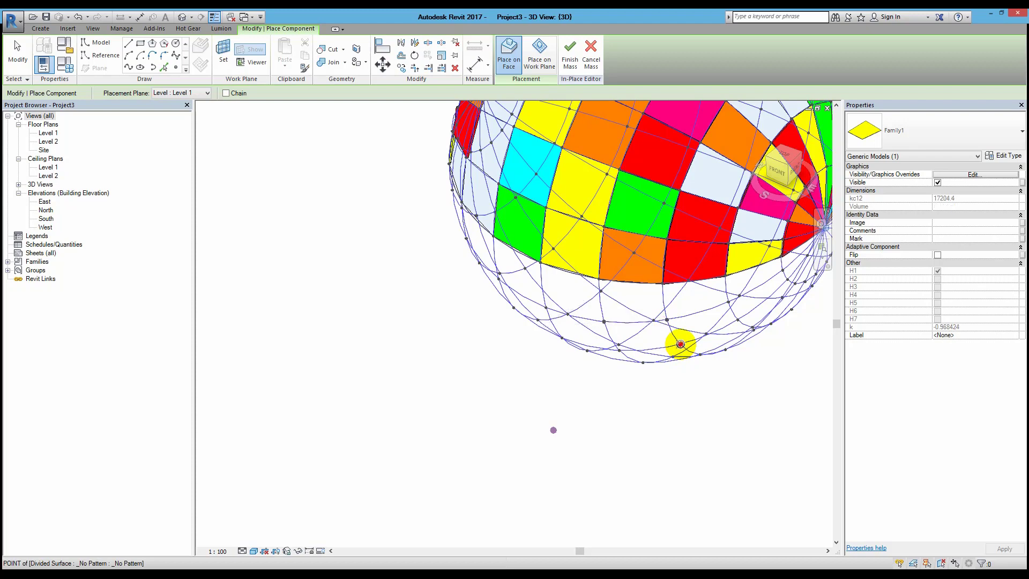
{"action": "left_click", "coordinate": [619, 349]}
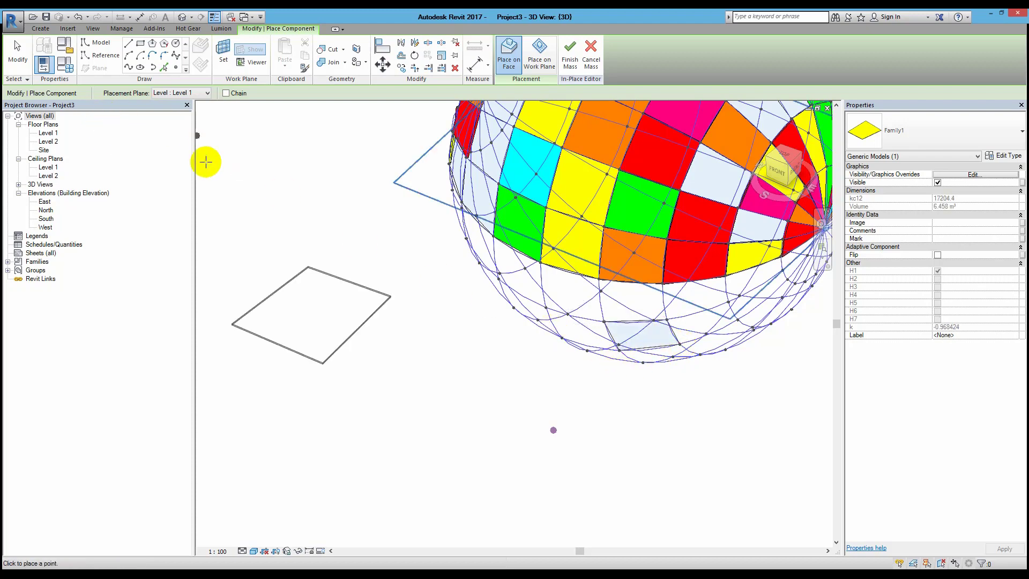
{"action": "left_click", "coordinate": [14, 49]}
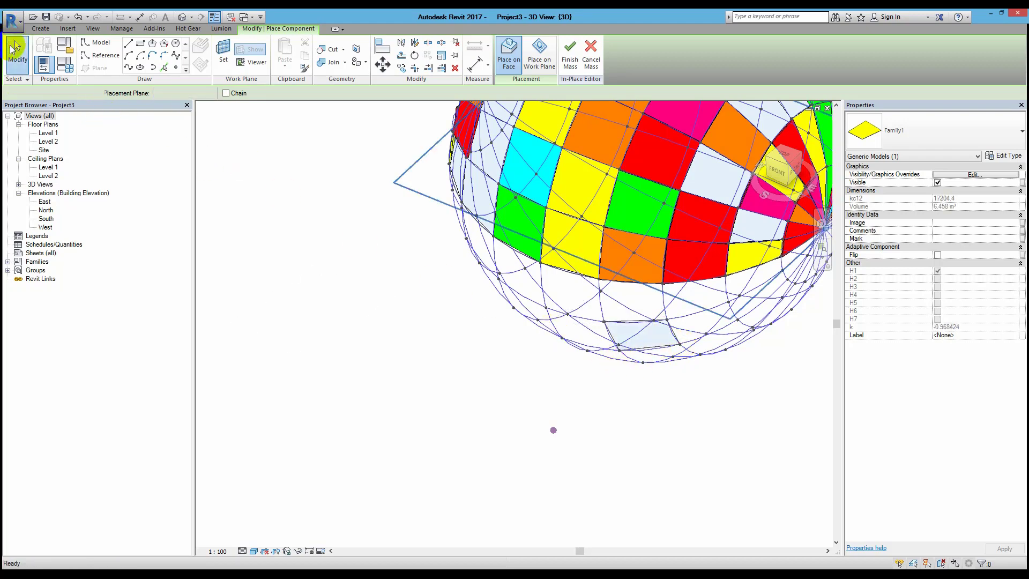
Step: Repeat the lower panel around the sphere and orbit to check full coverage
{"action": "left_click", "coordinate": [662, 329]}
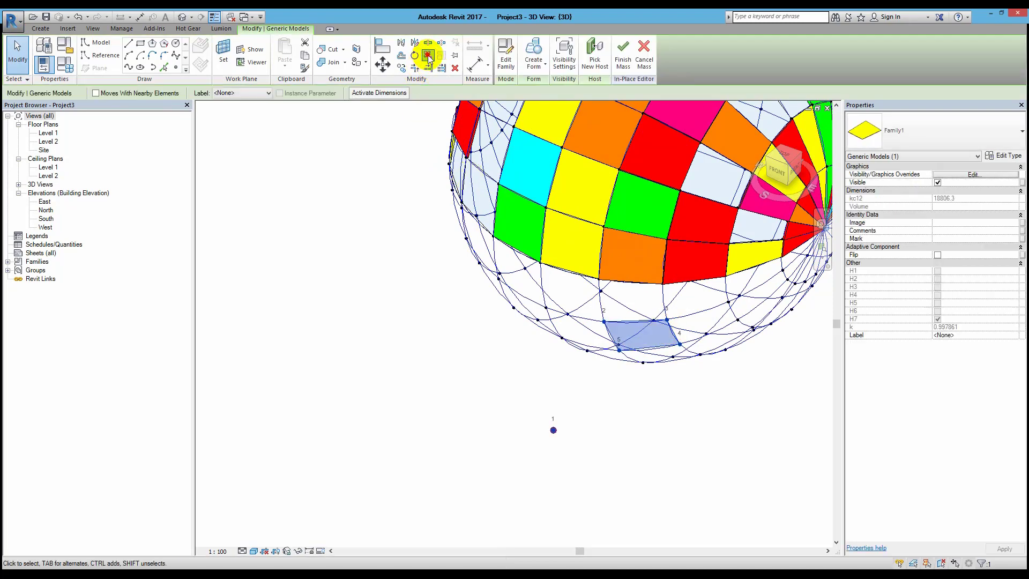
{"action": "left_click", "coordinate": [427, 56]}
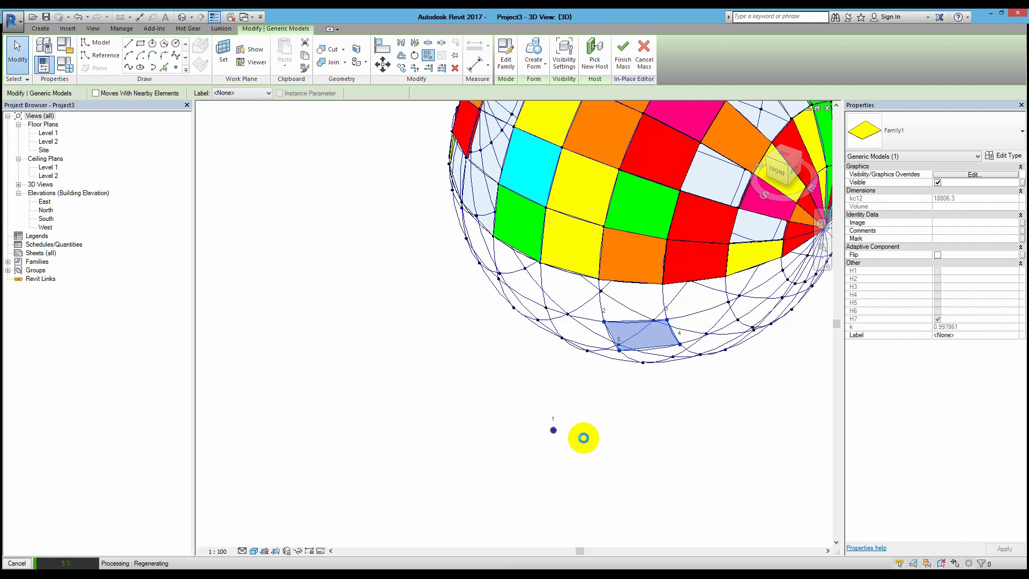
{"action": "left_click", "coordinate": [638, 427]}
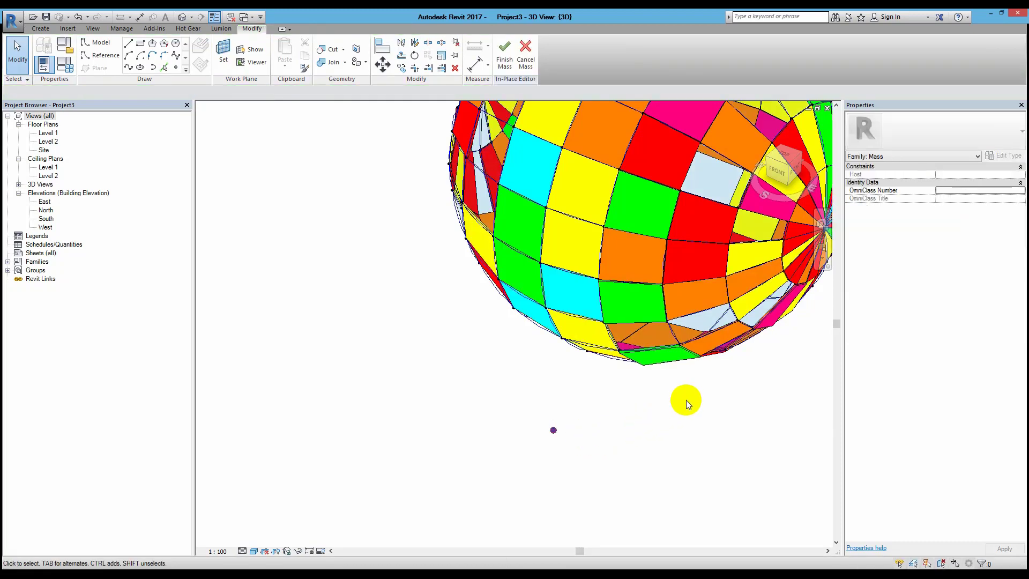
{"action": "mouse_move", "coordinate": [684, 401]}
{"action": "middle_mouse_down", "text": "shift"}
{"action": "mouse_move", "coordinate": [641, 411]}
{"action": "mouse_move", "coordinate": [675, 407]}
{"action": "middle_mouse_up", "text": "shift"}
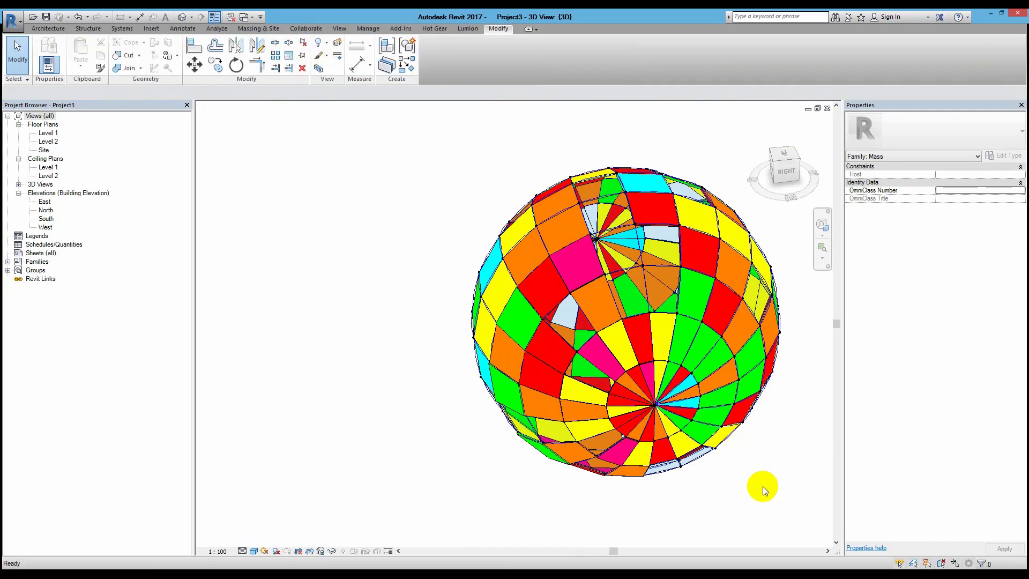
{"action": "mouse_move", "coordinate": [763, 474]}
{"action": "middle_mouse_down", "text": "shift"}
{"action": "mouse_move", "coordinate": [506, 471]}
{"action": "mouse_move", "coordinate": [483, 461]}
{"action": "mouse_move", "coordinate": [643, 369]}
{"action": "mouse_move", "coordinate": [583, 330]}
{"action": "middle_mouse_up", "text": "shift"}
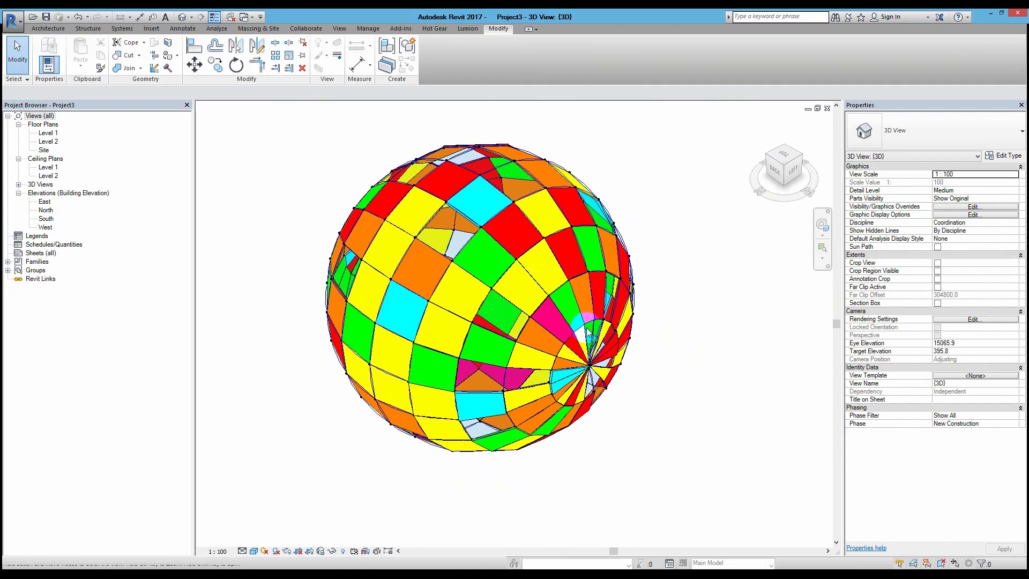